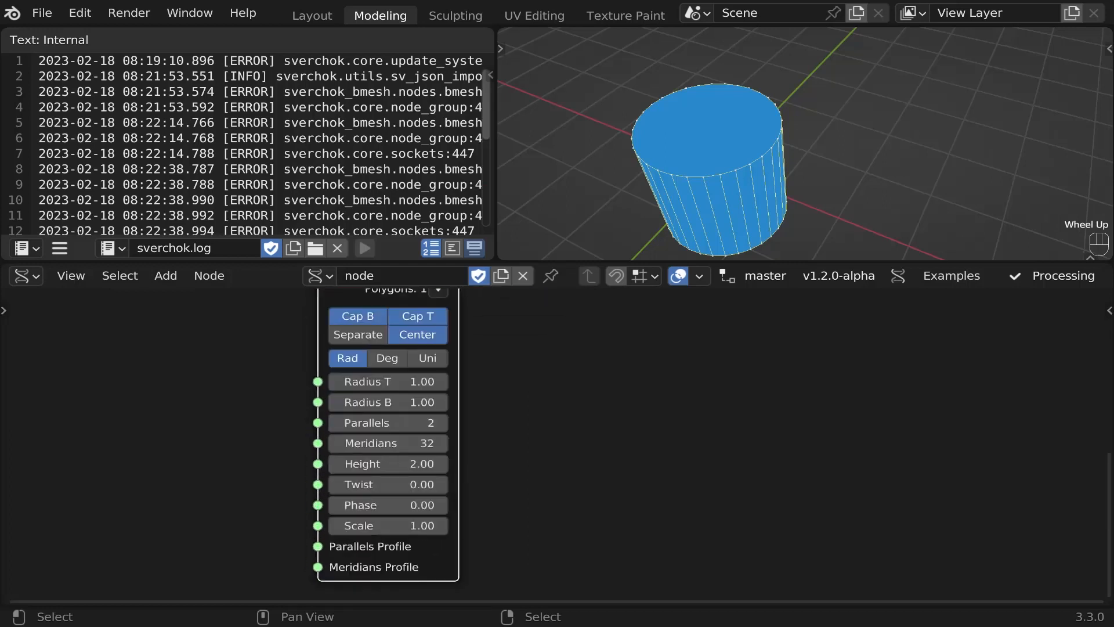
# Set the Cylinder node's Meridians to 5.
pyautogui.click(387, 443)
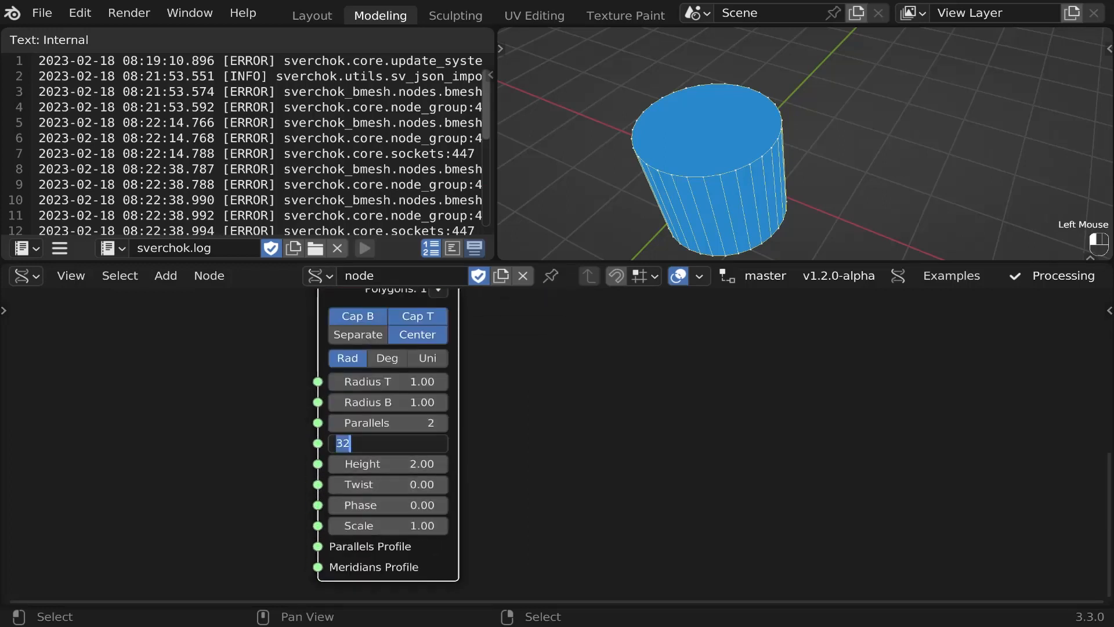
pyautogui.write('5')
pyautogui.press('Return')
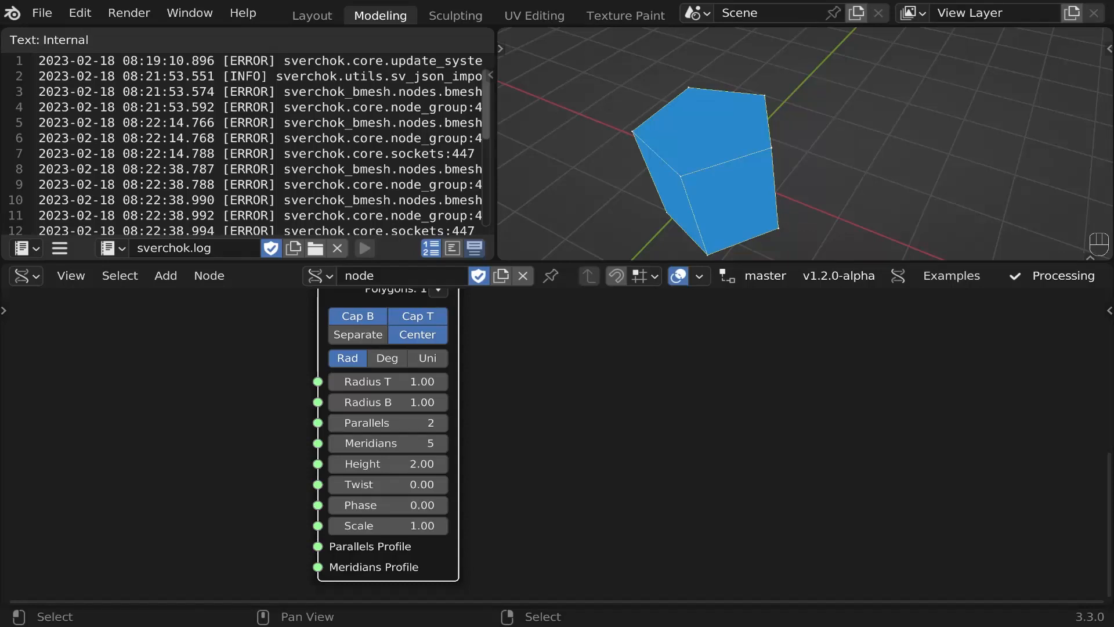
pyautogui.moveTo(586, 186); pyautogui.dragTo(583, 154, button='middle')
pyautogui.scroll(-8, 573, 443)
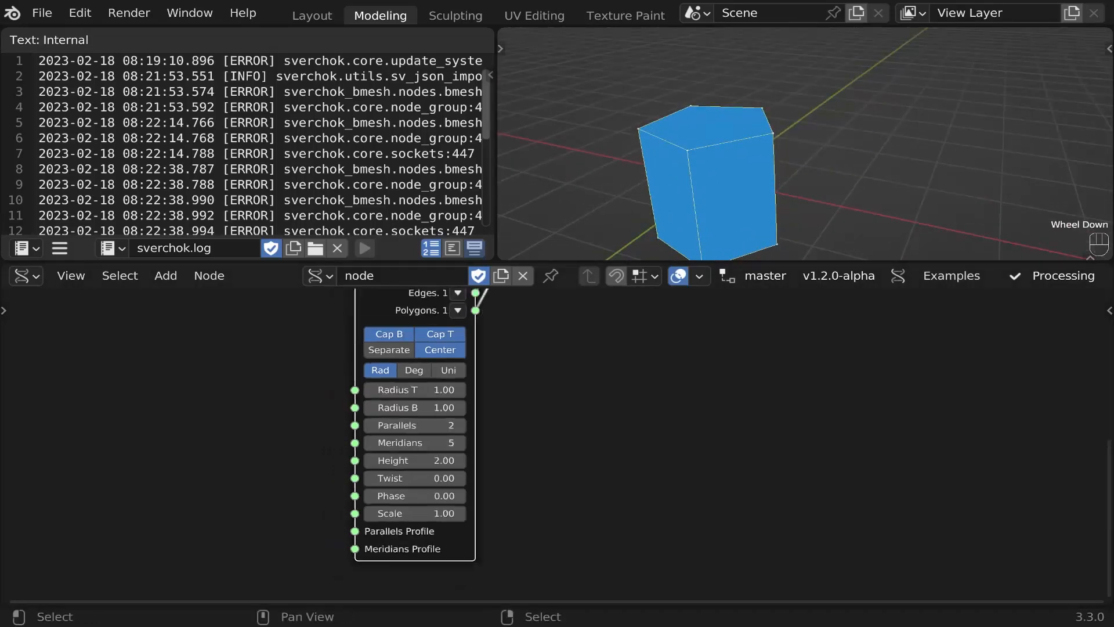
pyautogui.scroll(-2, 578, 450)
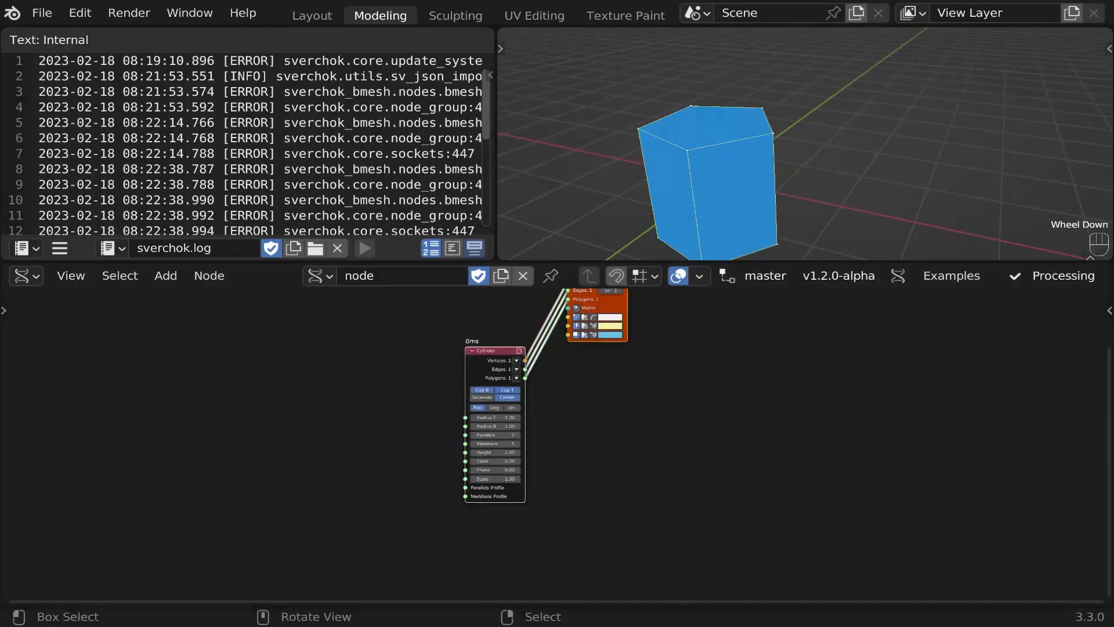
# In the Layout workspace, add a text object and move it clear of the pentagonal prism, near the X axis.
pyautogui.click(312, 15)
pyautogui.scroll(-6, 325, 346)
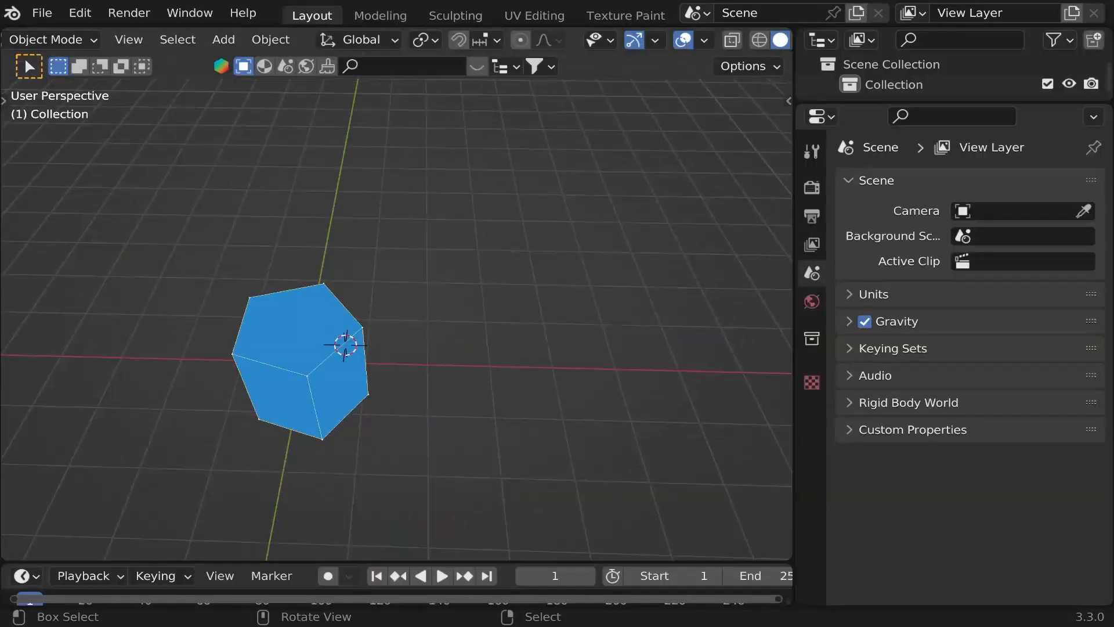
pyautogui.scroll(3, 377, 348)
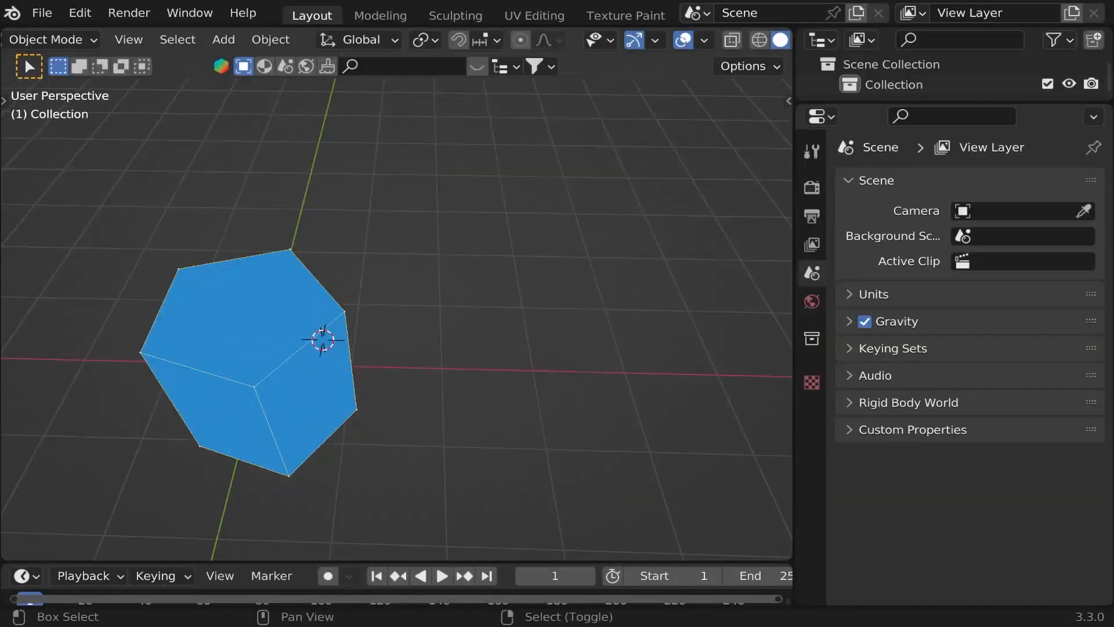
pyautogui.hotkey('shift', 'a')
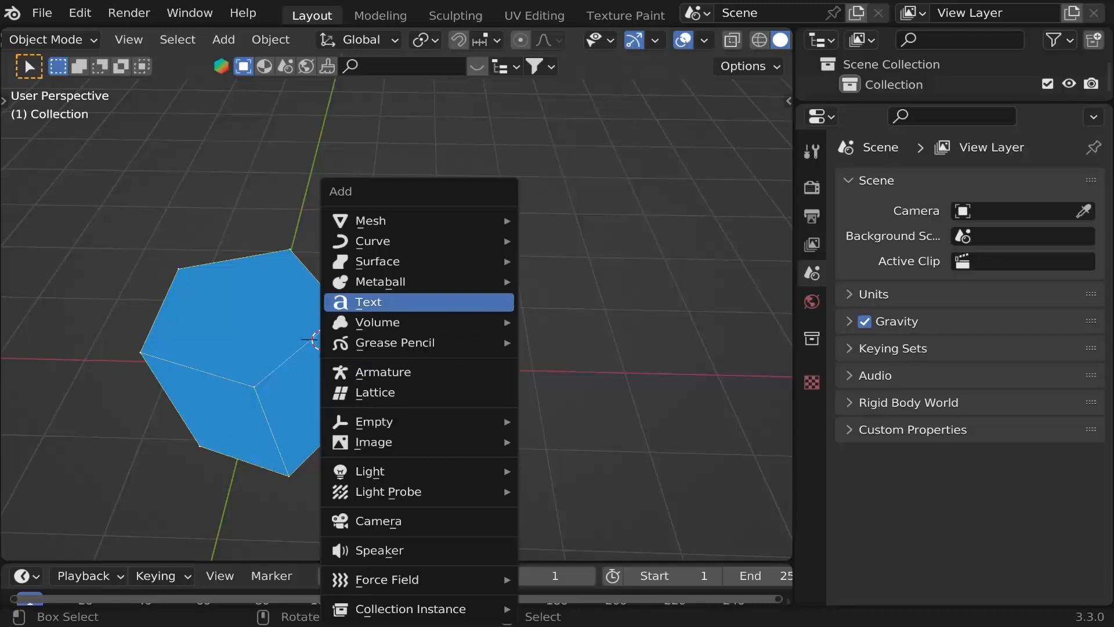
pyautogui.press('Return')
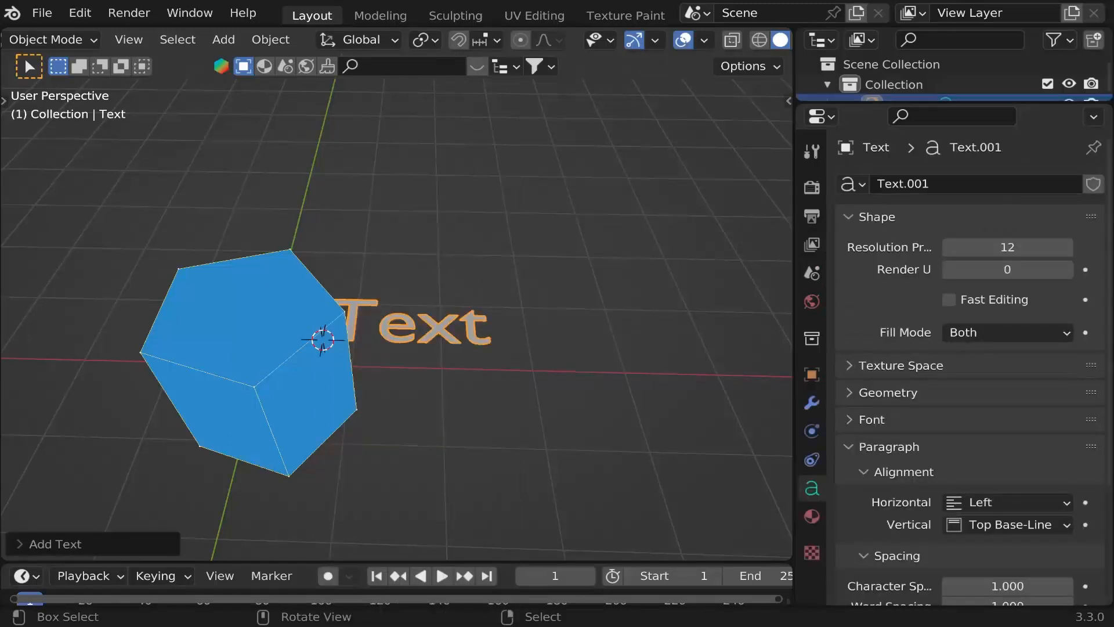
pyautogui.press('g')
pyautogui.press('Return')
# Replace the text object's default content with the letter "p" and return to Object Mode.
pyautogui.press('Tab')
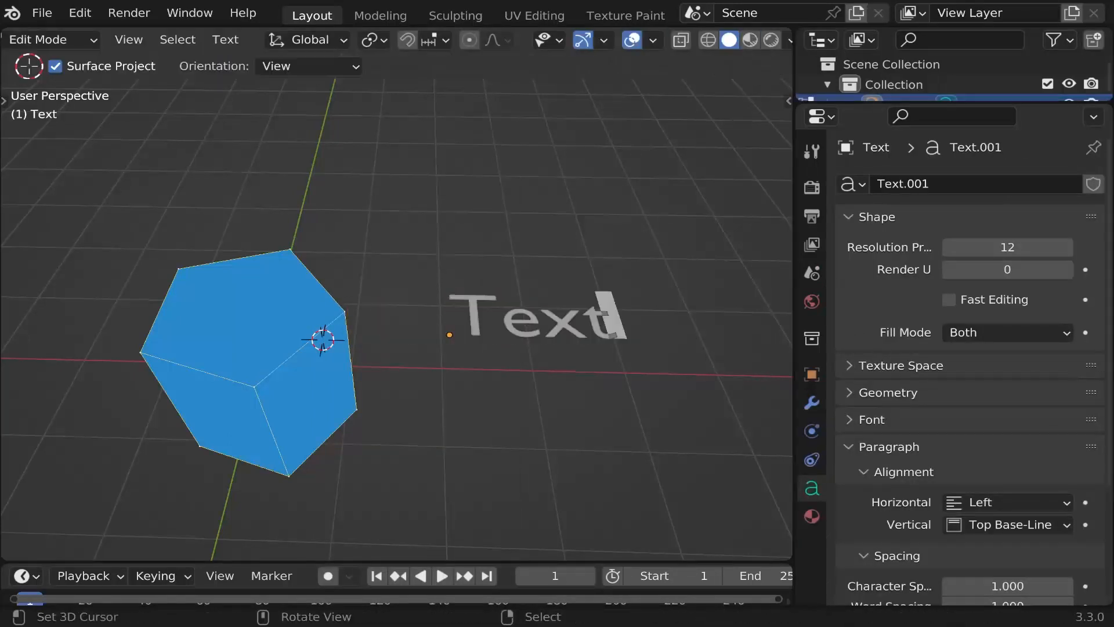
pyautogui.press('BackSpace')
pyautogui.press('BackSpace')
pyautogui.press('BackSpace')
pyautogui.press('BackSpace')
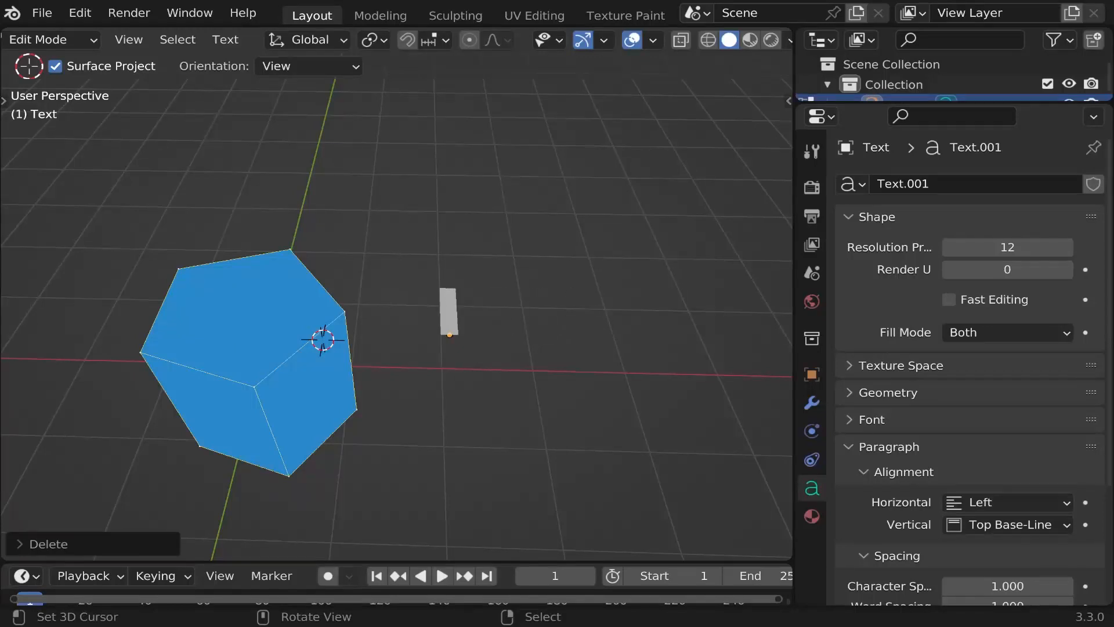
pyautogui.write('p')
pyautogui.press('Tab')
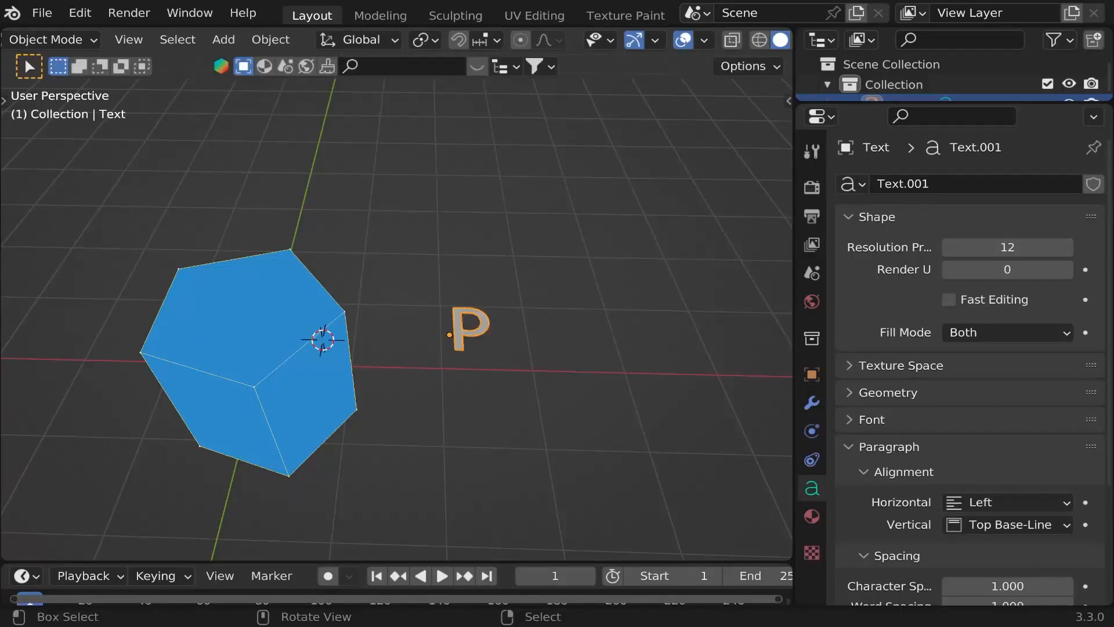
# Set both the horizontal and vertical alignment of the text to Center.
pyautogui.click(1010, 502)
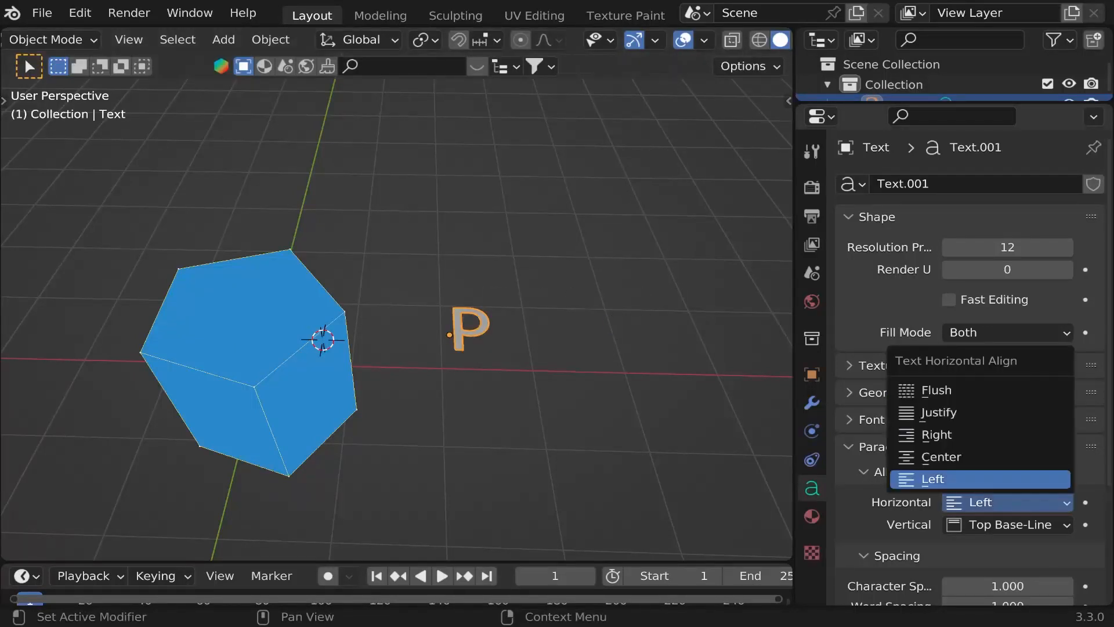
pyautogui.click(939, 457)
pyautogui.click(1010, 524)
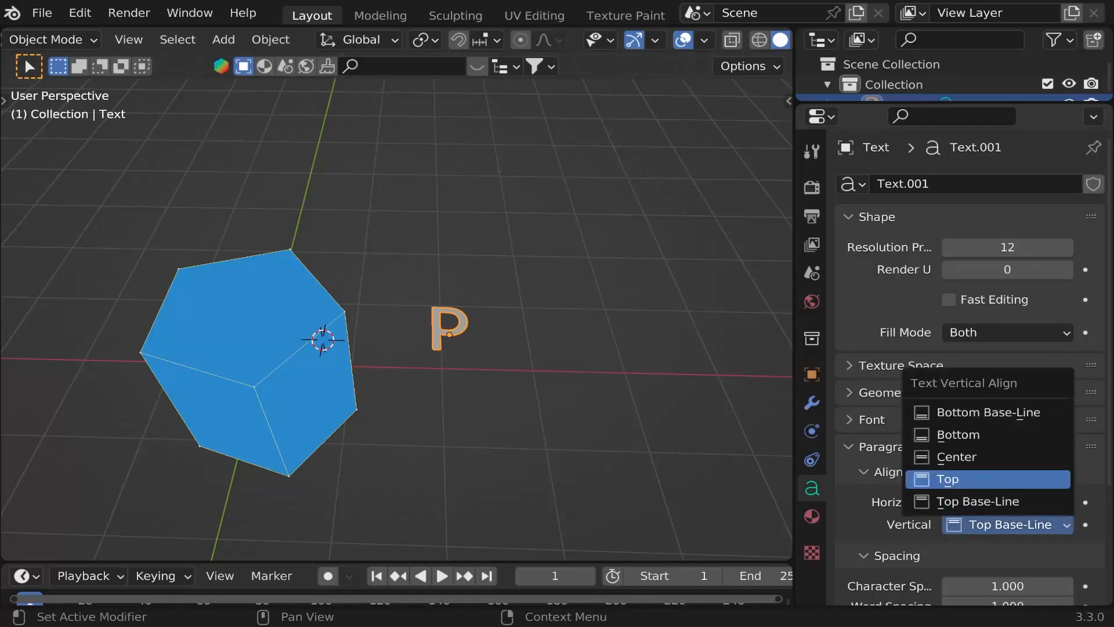
pyautogui.click(957, 456)
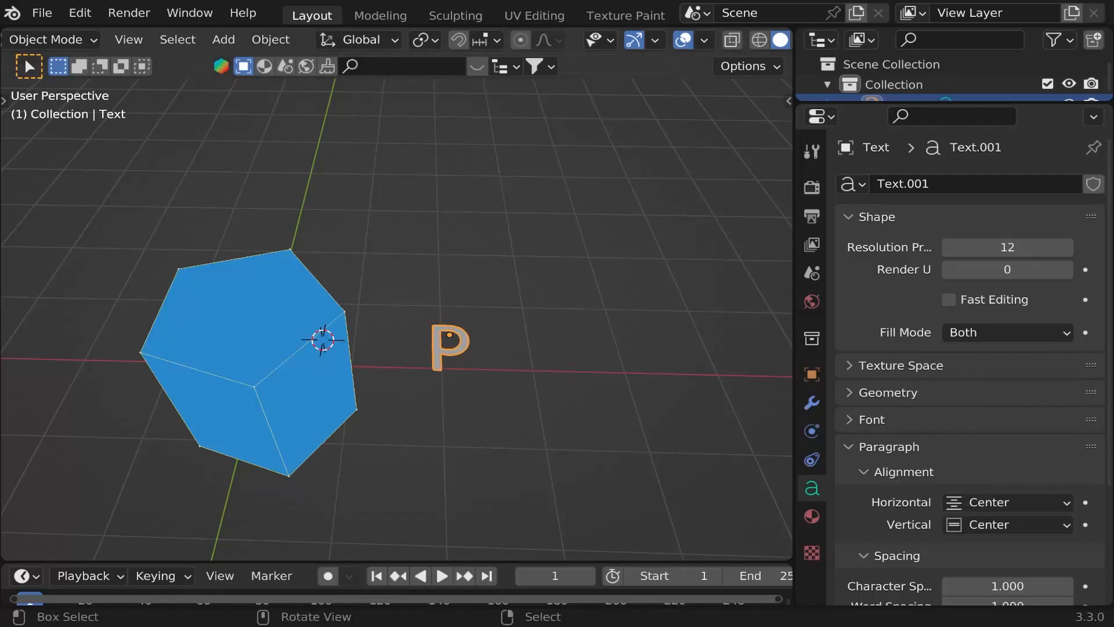
pyautogui.scroll(3, 396, 319)
pyautogui.scroll(-2, 396, 319)
pyautogui.moveTo(396, 319); pyautogui.dragTo(409, 367, button='middle')
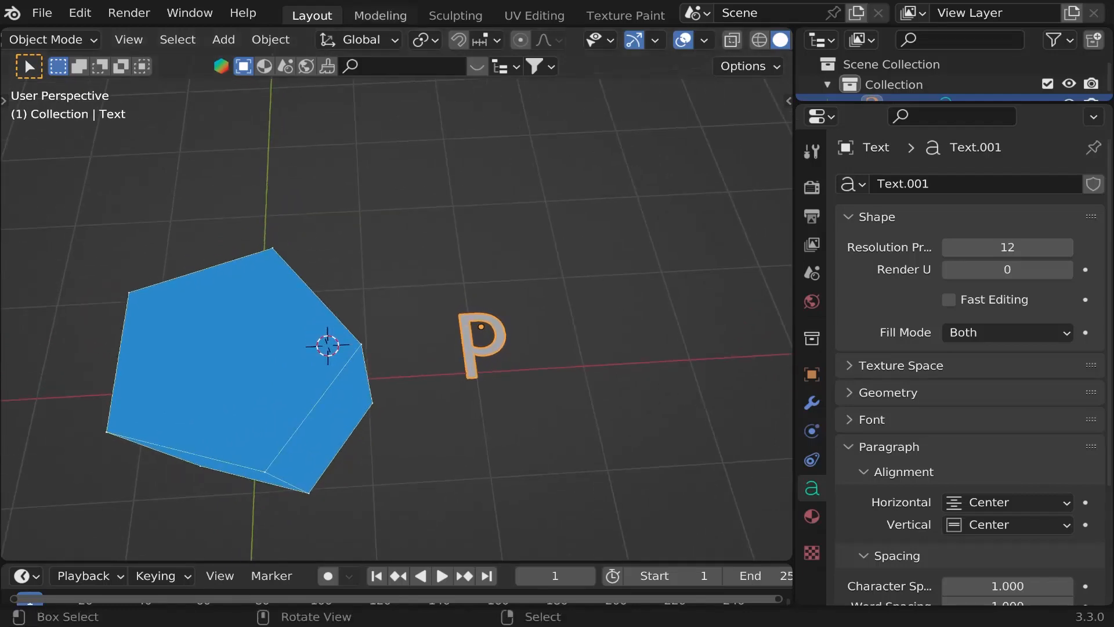
# In the Modeling workspace, add a Get Objects Data node below the Cylinder node in the Sverchok tree.
pyautogui.click(380, 15)
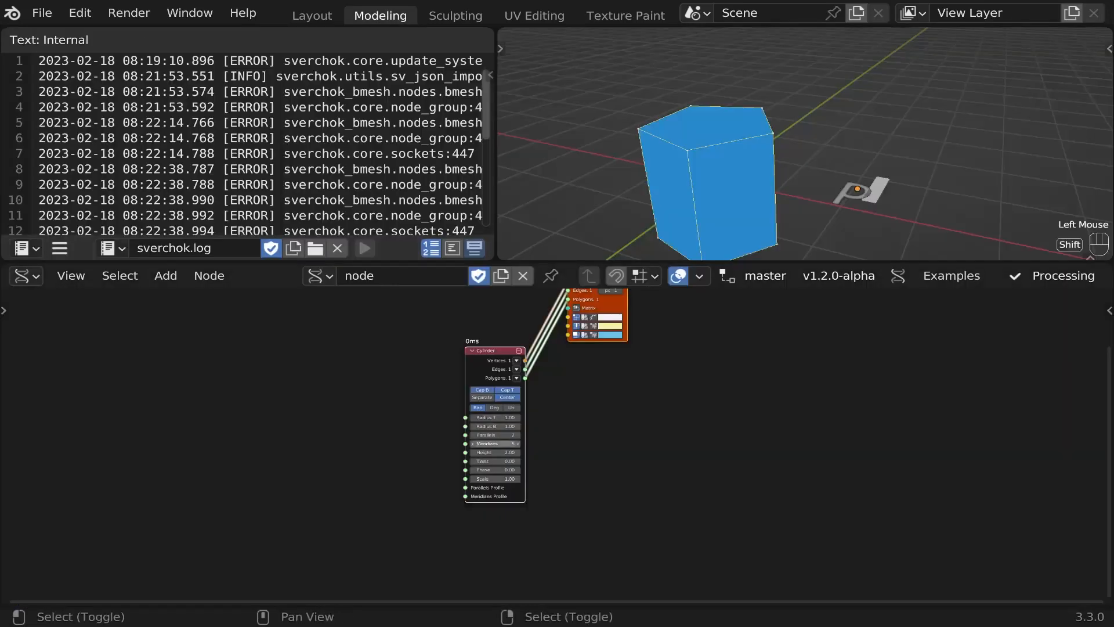
pyautogui.hotkey('shift', 'a')
pyautogui.moveTo(406, 507)
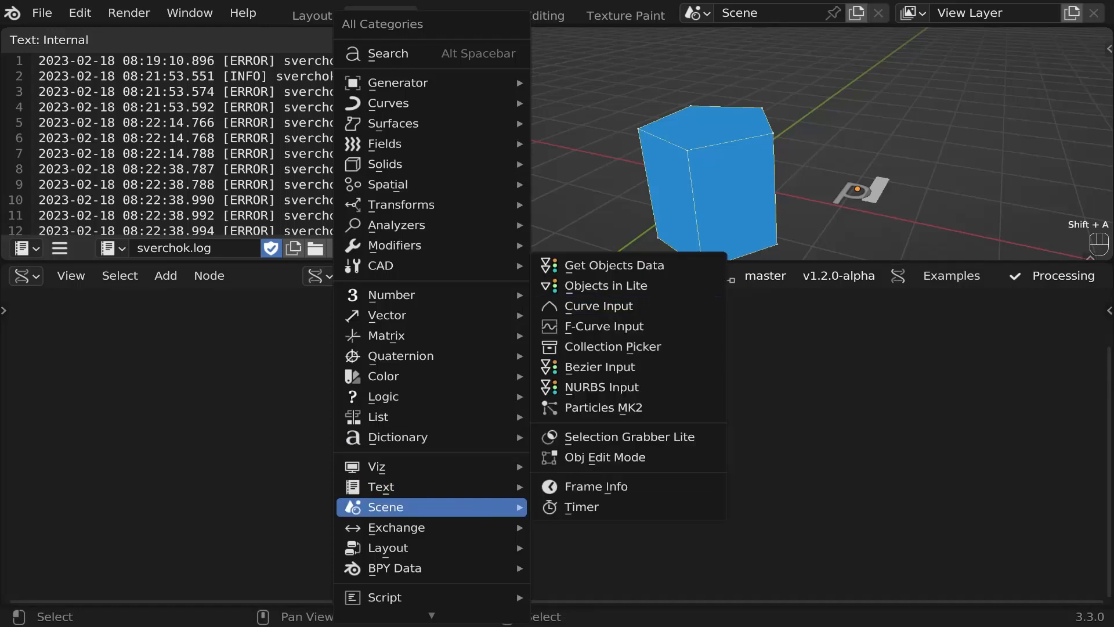
pyautogui.click(615, 265)
pyautogui.click(481, 537)
pyautogui.moveTo(481, 537); pyautogui.dragTo(355, 406, button='middle')
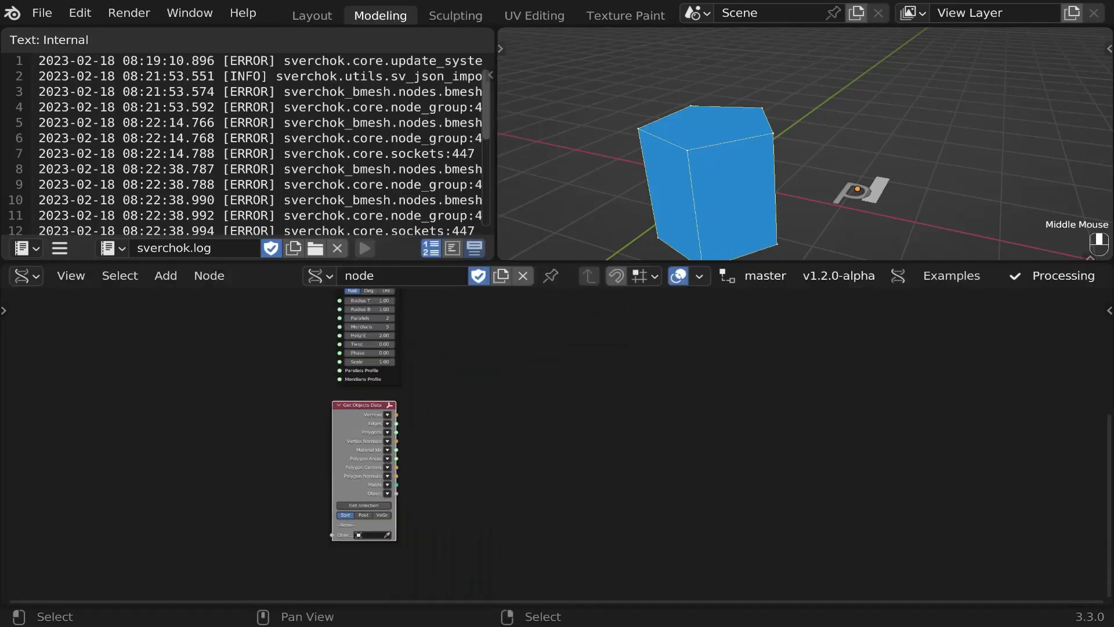
pyautogui.scroll(1, 379, 440)
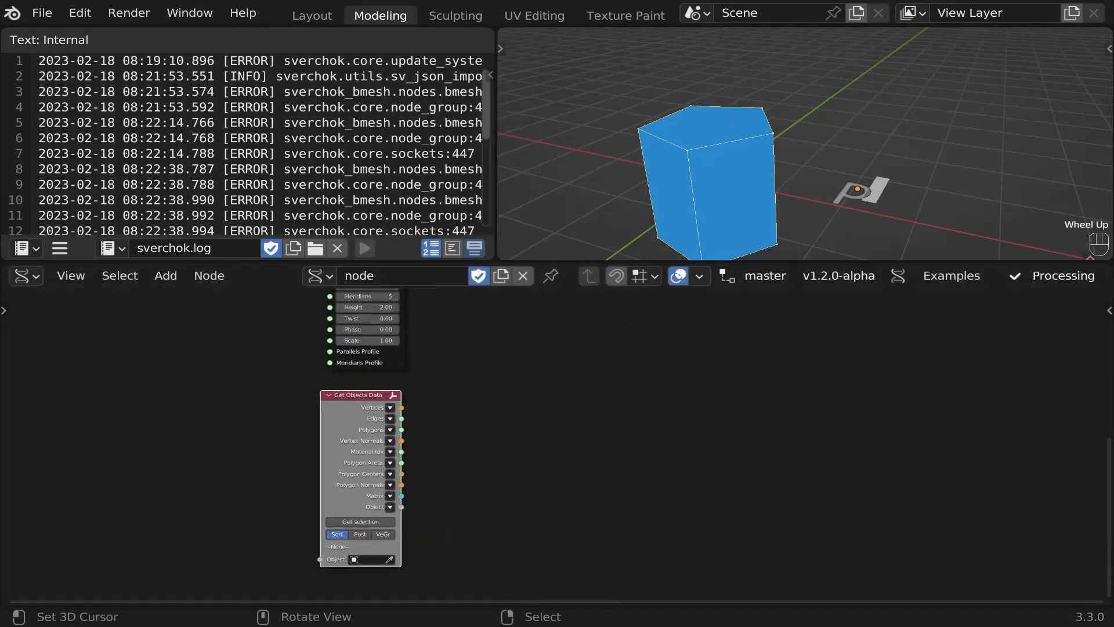
# Load the selected text object into the Get Objects Data node and display its vertices, edges and polygons in the viewer node.
pyautogui.press('Tab')
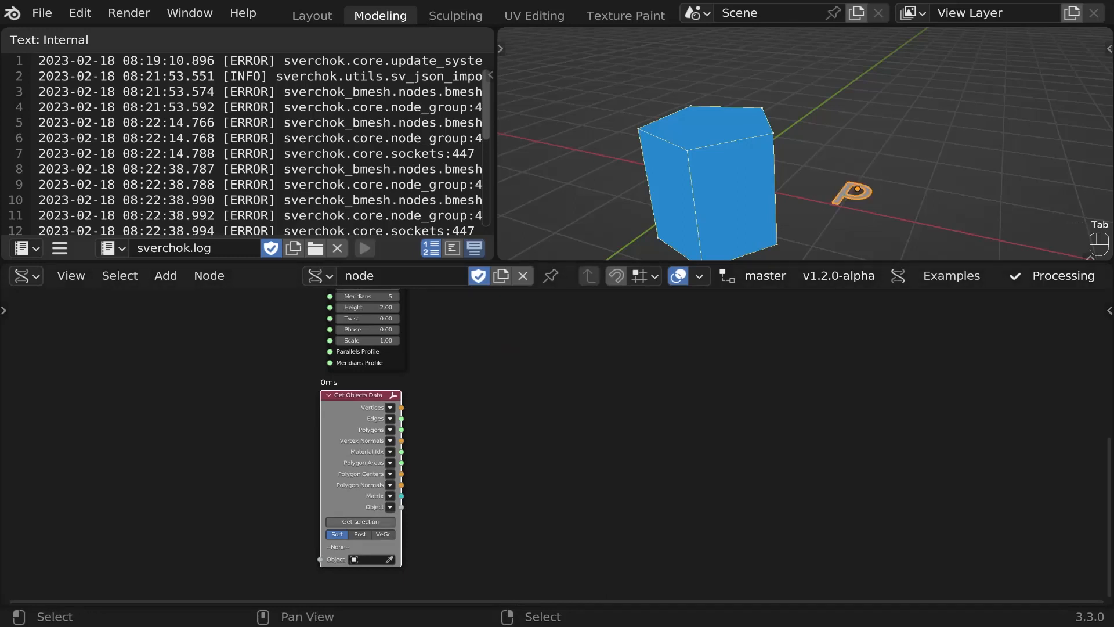
pyautogui.click(371, 523)
pyautogui.keyDown('ctrl'); pyautogui.click(365, 458); pyautogui.keyUp('ctrl')
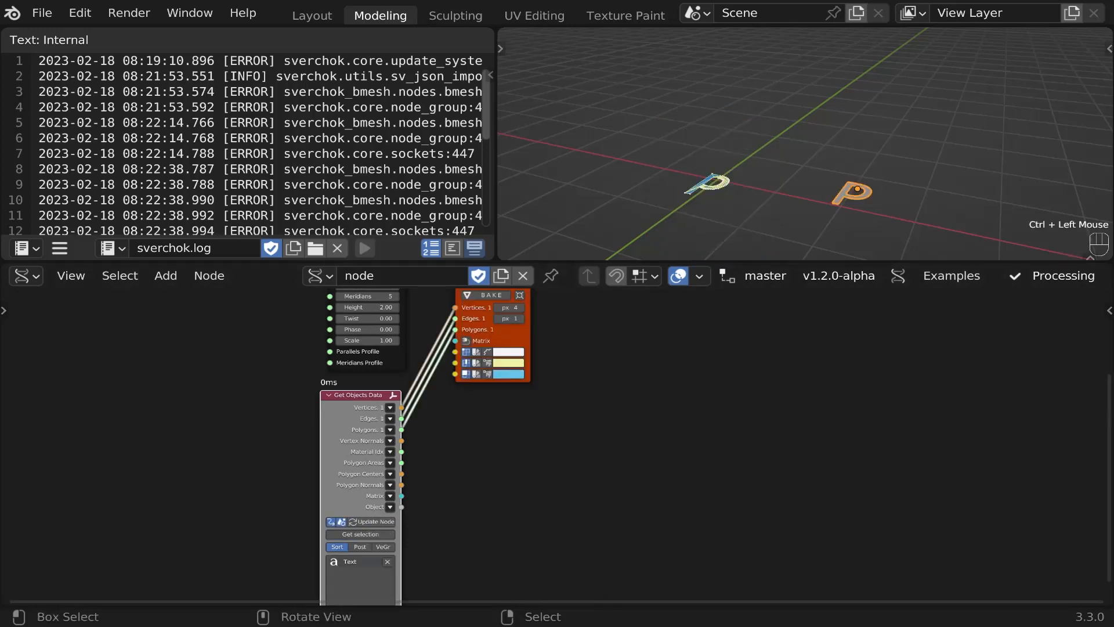
pyautogui.scroll(5, 722, 203)
pyautogui.moveTo(722, 180); pyautogui.dragTo(769, 226, button='middle')
pyautogui.scroll(-3, 769, 223)
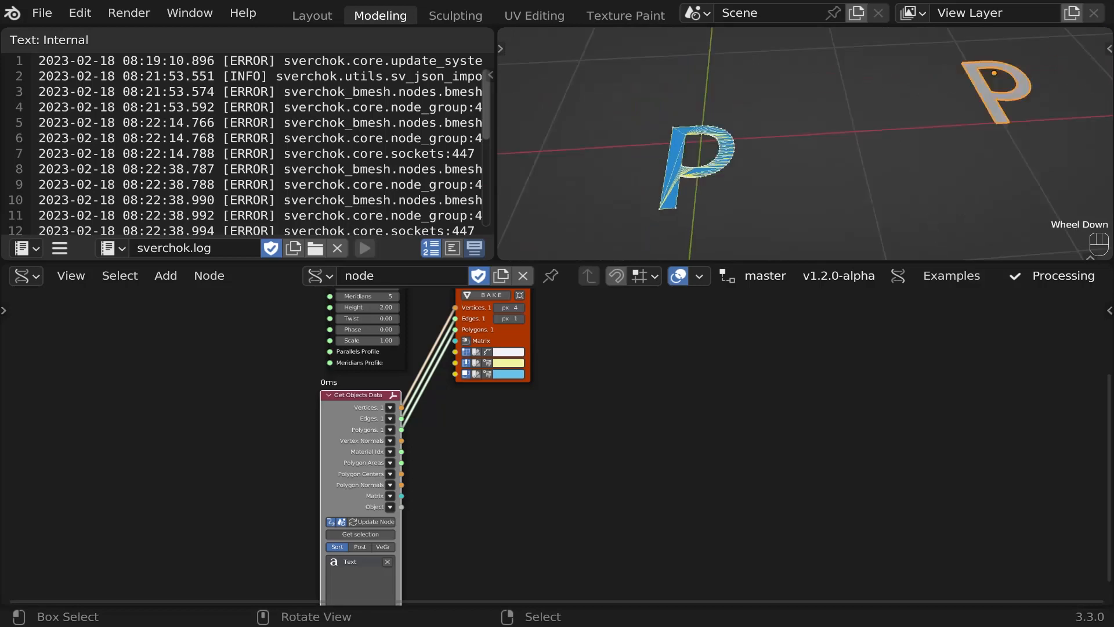
pyautogui.scroll(1, 696, 226)
pyautogui.scroll(-1, 508, 461)
# Move the Temporal Viewer node well away from Get Objects Data to leave room for another node between them.
pyautogui.scroll(-2, 509, 456)
pyautogui.moveTo(500, 357); pyautogui.dragTo(758, 442)
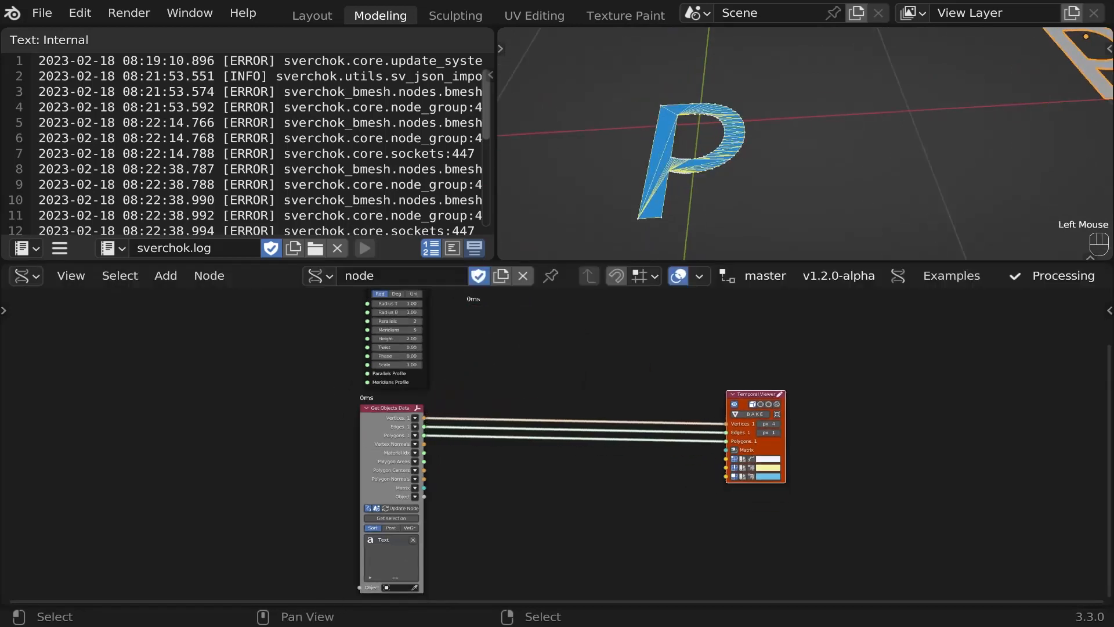
pyautogui.scroll(2, 418, 445)
pyautogui.scroll(2, 629, 411)
pyautogui.scroll(1, 491, 443)
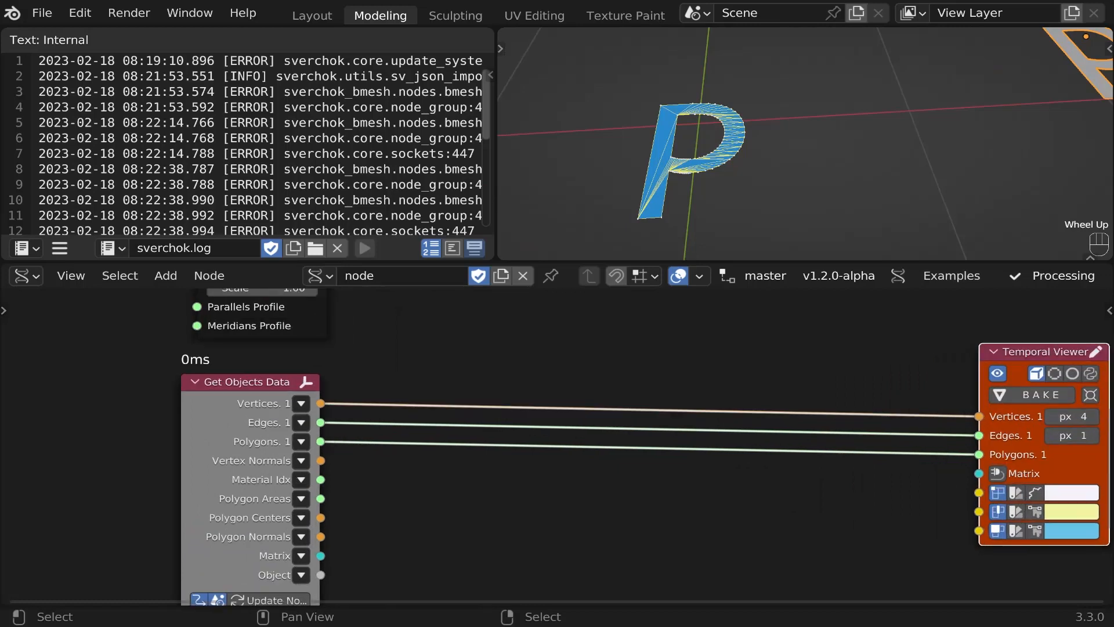
# Insert a Limited Dissolve modifier node between the Get Objects Data and Temporal Viewer nodes.
pyautogui.press('2')
pyautogui.moveTo(490, 447)
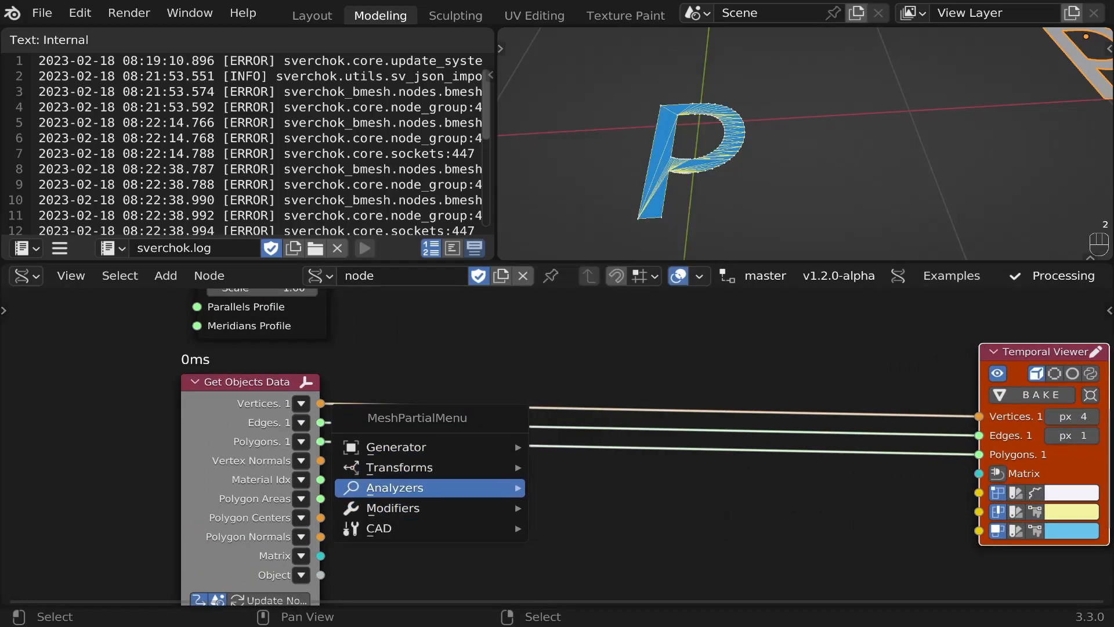
pyautogui.moveTo(490, 507)
pyautogui.moveTo(630, 507)
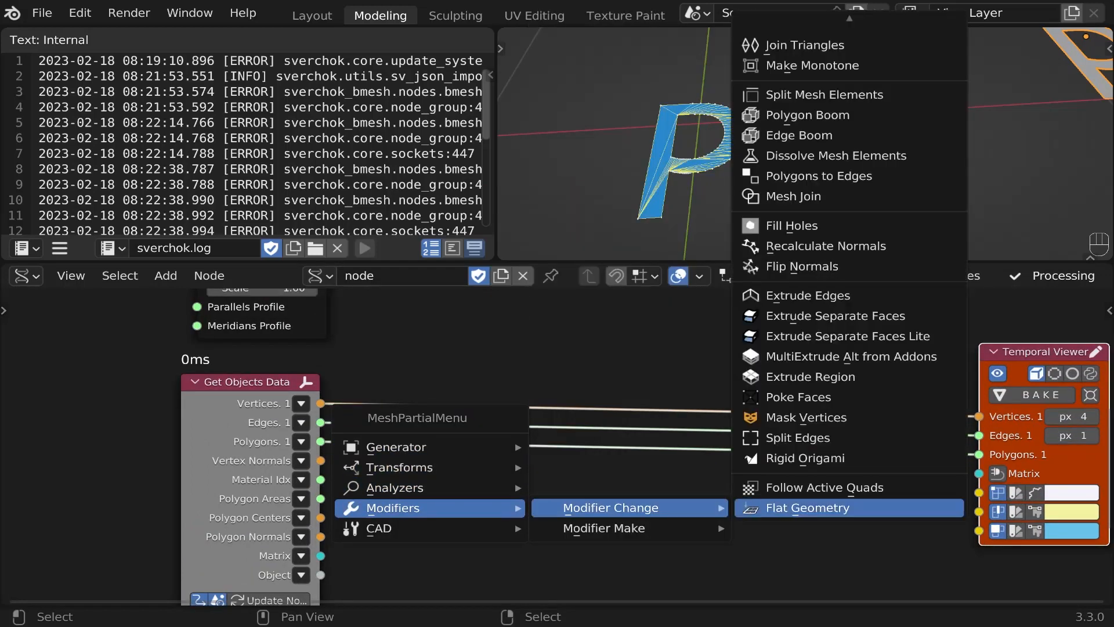
pyautogui.scroll(-3, 835, 491)
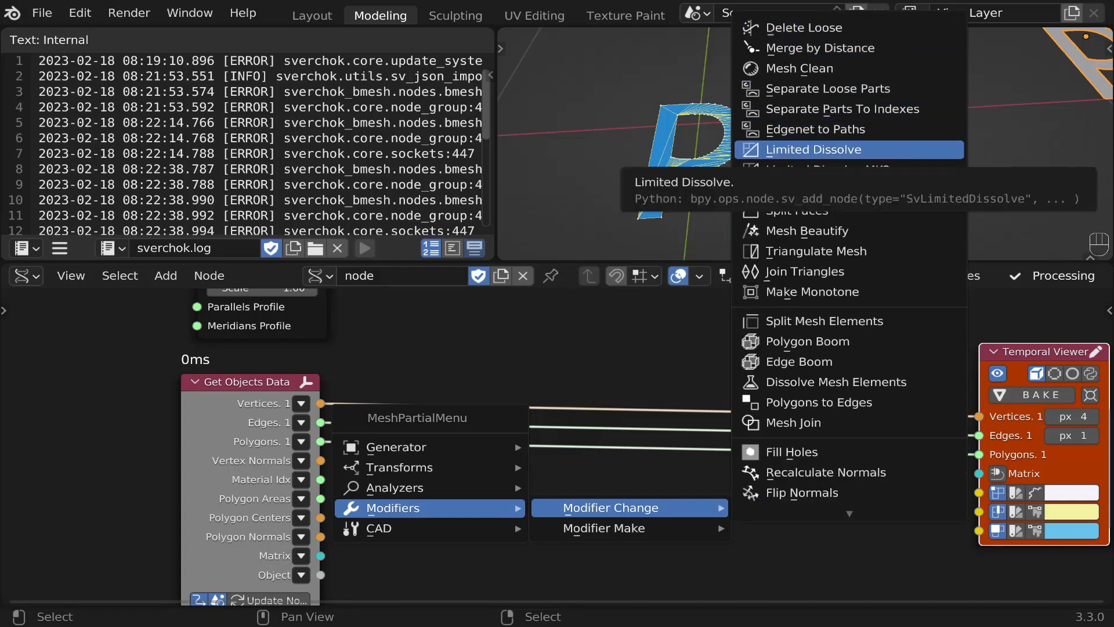
pyautogui.click(771, 150)
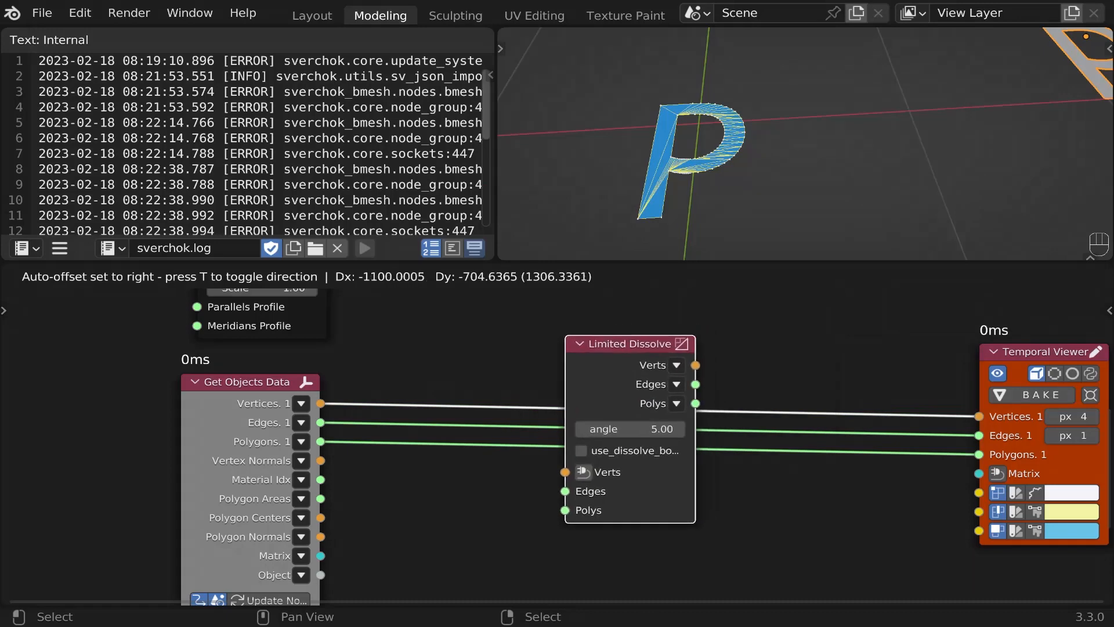
pyautogui.click(632, 377)
# Route the vertices, edges and polygons from Get Objects Data through Limited Dissolve into the Temporal Viewer.
pyautogui.scroll(-2, 396, 464)
pyautogui.moveTo(987, 408); pyautogui.dragTo(220, 520)
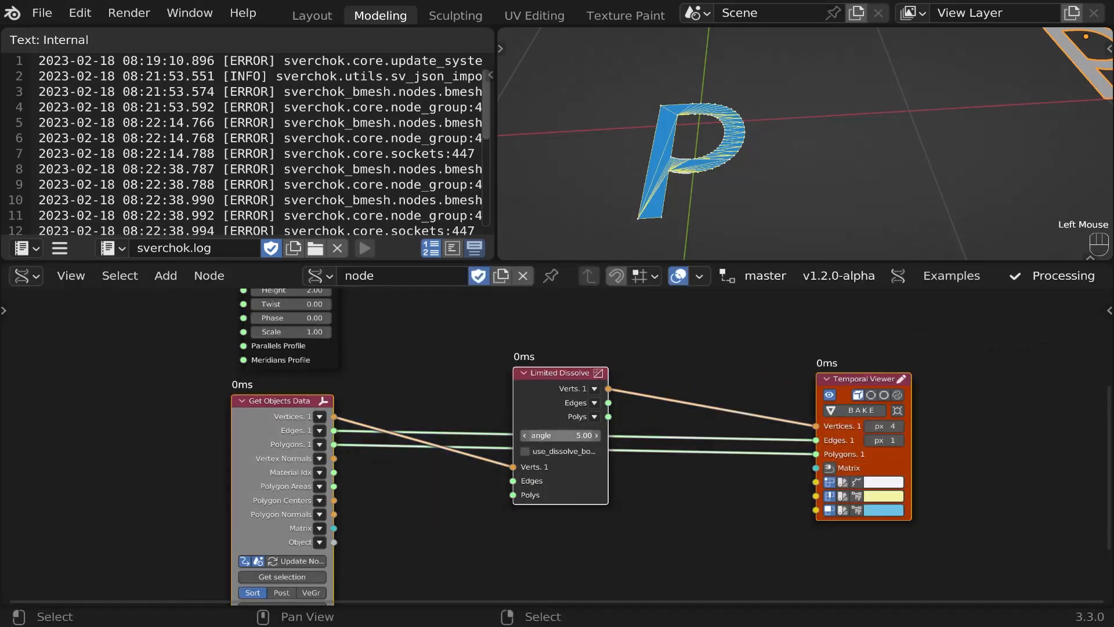
pyautogui.press('f')
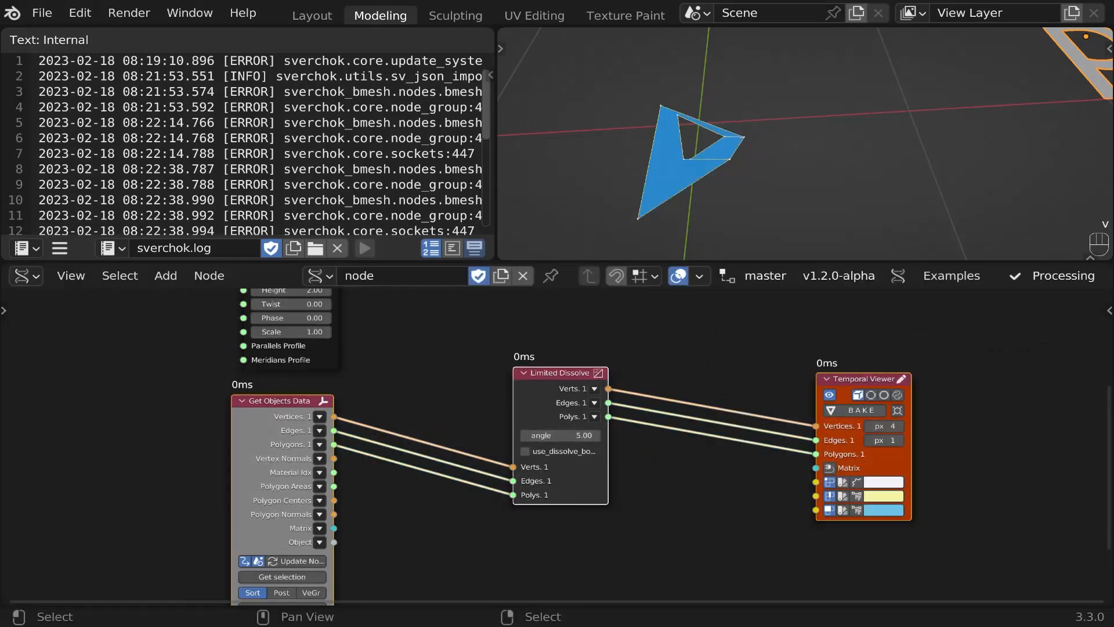
pyautogui.scroll(2, 610, 437)
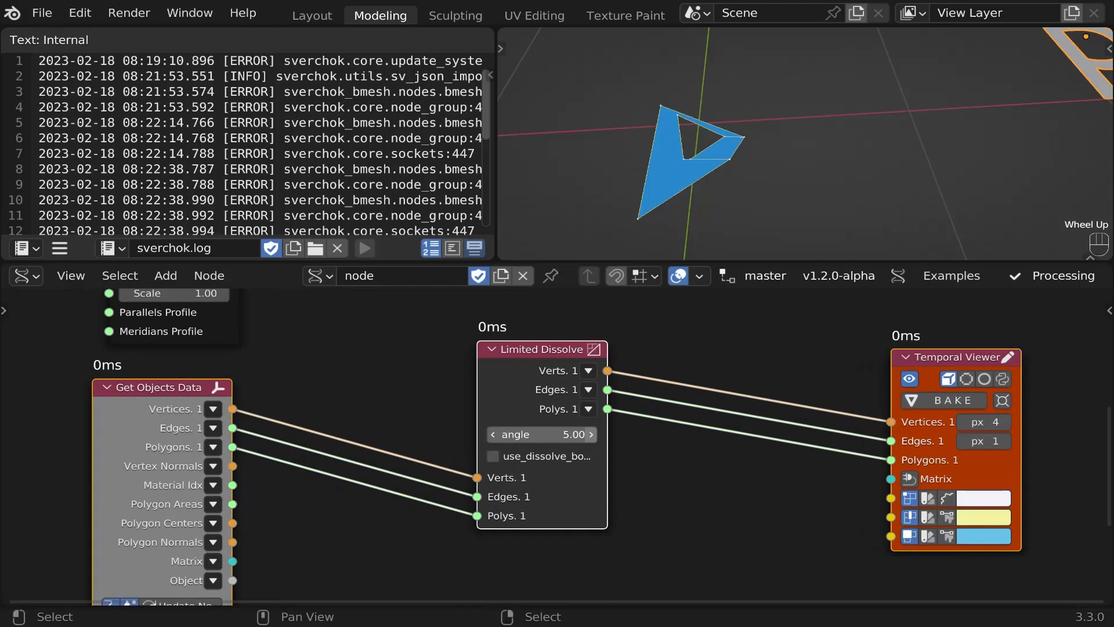
# Lower the Limited Dissolve angle to 0.04 so the letter keeps its outline with few inner edges.
pyautogui.keyDown('shift'); pyautogui.moveTo(542, 434); pyautogui.dragTo(528, 434); pyautogui.keyUp('shift')
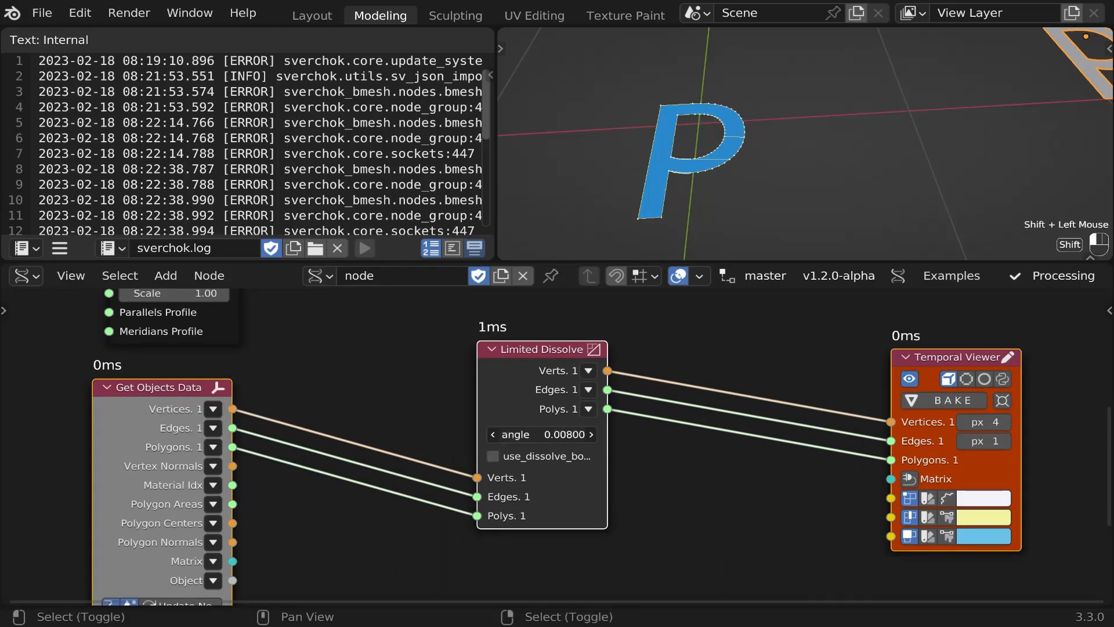
pyautogui.keyDown('shift'); pyautogui.moveTo(528, 434); pyautogui.dragTo(535, 434); pyautogui.keyUp('shift')
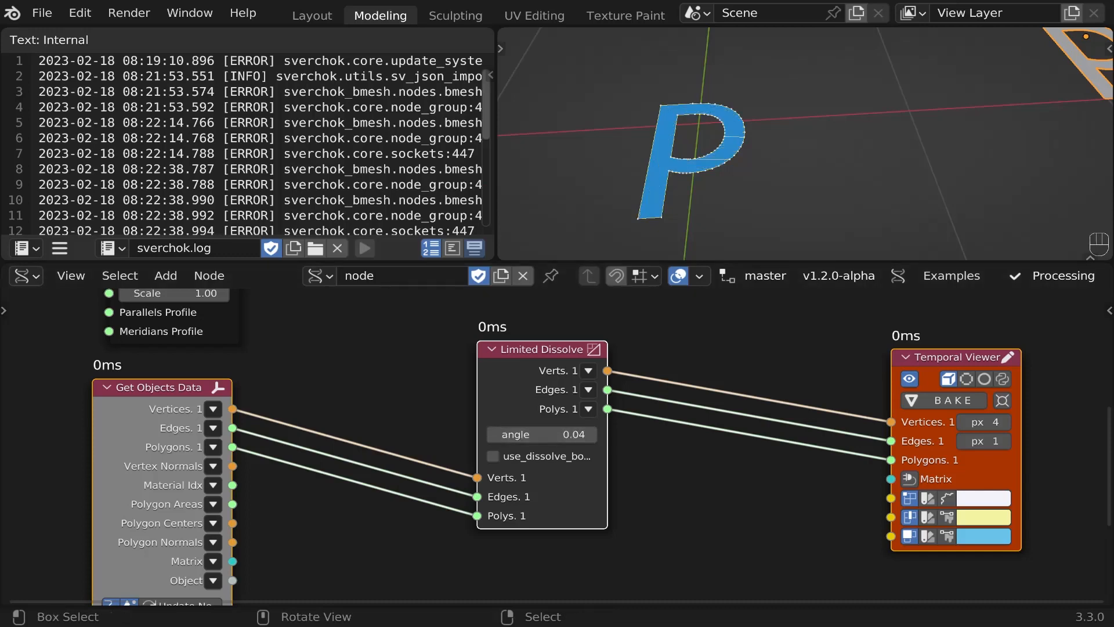
pyautogui.scroll(5, 696, 153)
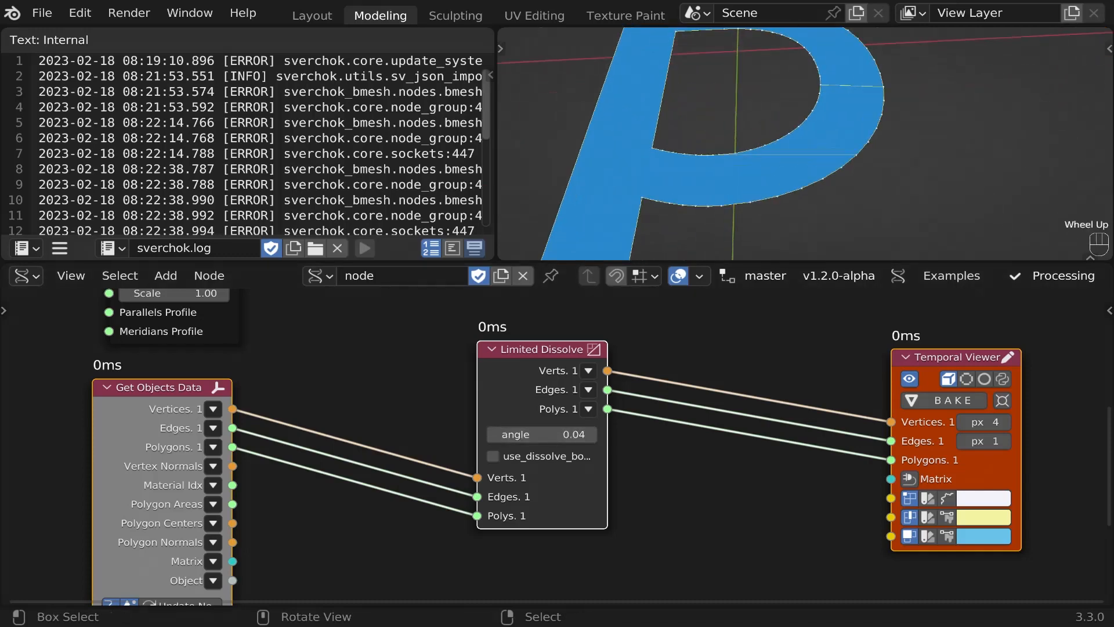
pyautogui.moveTo(697, 153); pyautogui.dragTo(676, 188, button='middle')
pyautogui.scroll(-1, 676, 189)
pyautogui.scroll(-2, 676, 188)
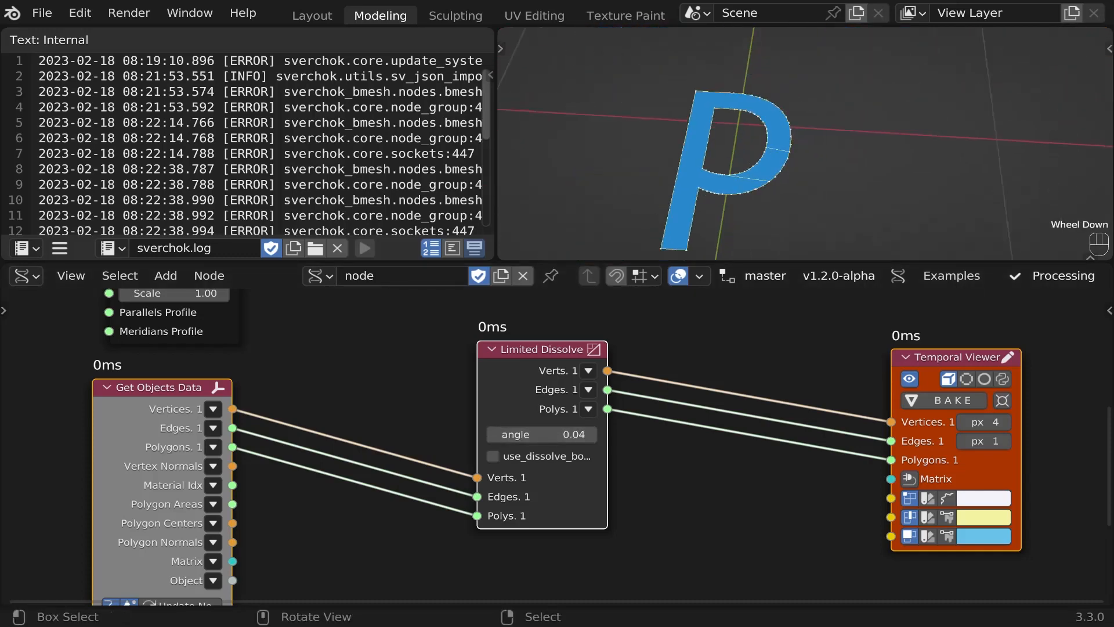
# Move the Limited Dissolve node slightly closer to Get Objects Data.
pyautogui.scroll(-3, 567, 411)
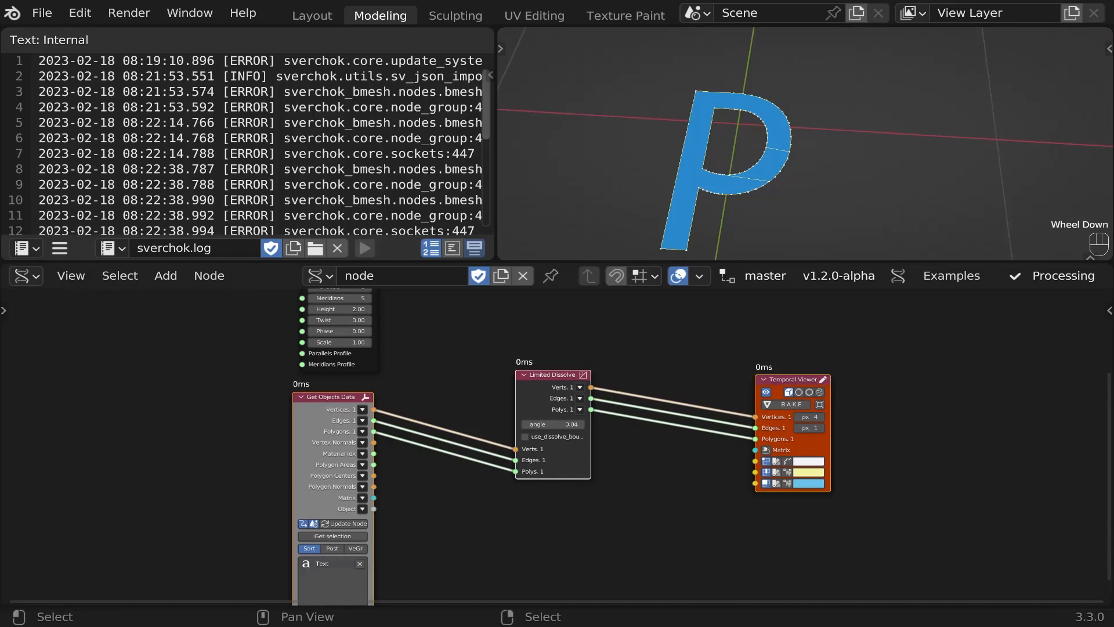
pyautogui.click(562, 380)
pyautogui.moveTo(562, 380); pyautogui.dragTo(520, 406)
pyautogui.scroll(-3, 521, 406)
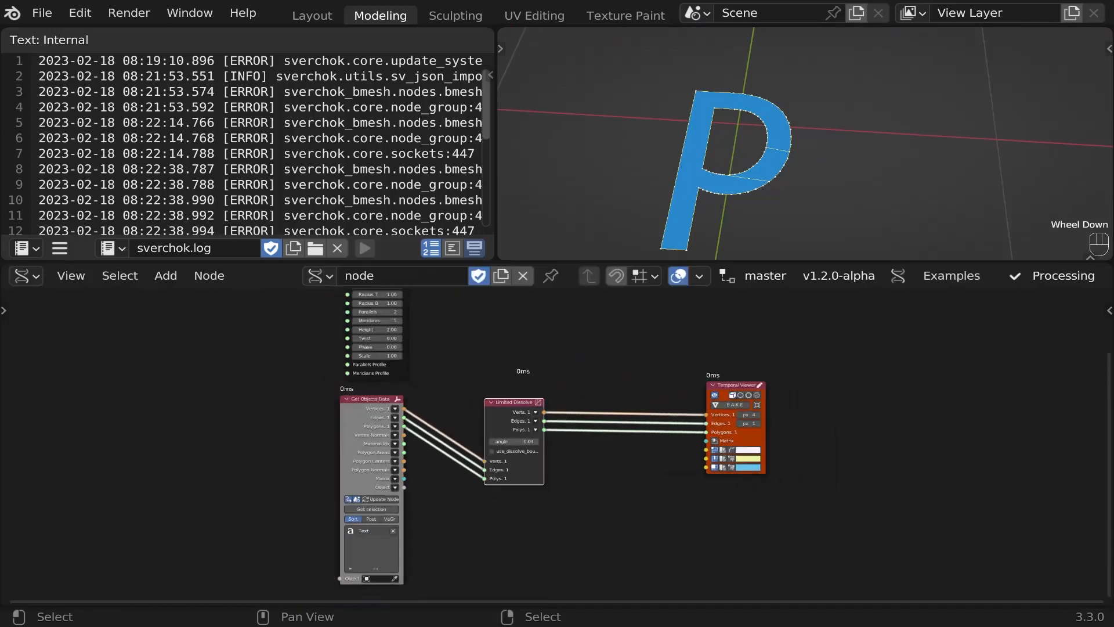
# Switch the Temporal Viewer over to the Cylinder node's vertices, edges and polygons, and frame the cylinder in the 3D view.
pyautogui.scroll(2, 521, 406)
pyautogui.keyDown('ctrl'); pyautogui.click(298, 351); pyautogui.keyUp('ctrl')
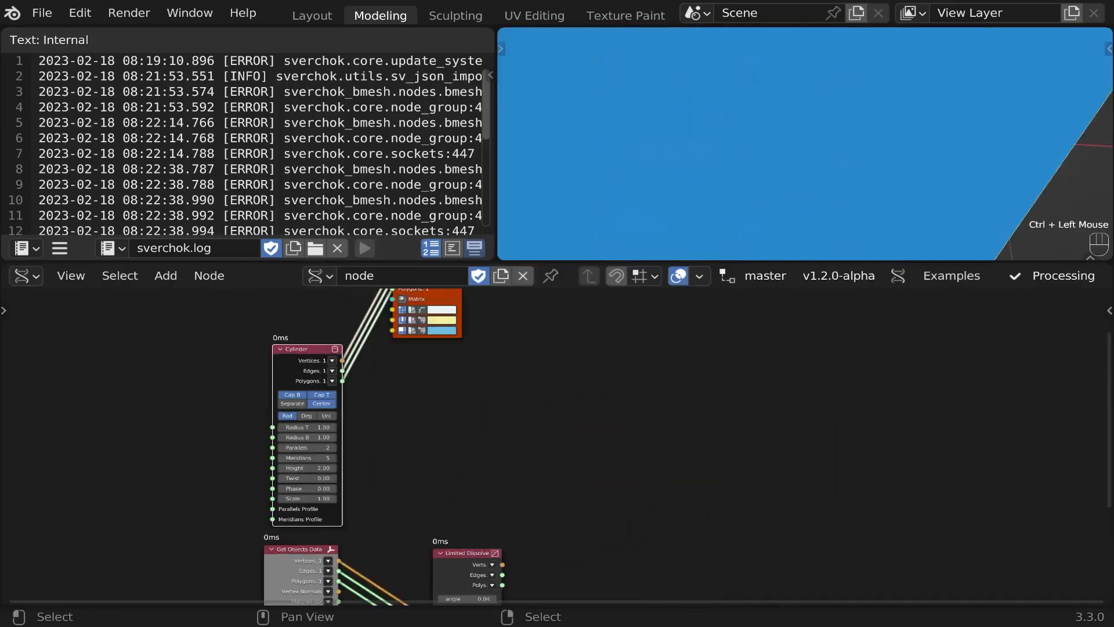
pyautogui.scroll(-6, 806, 145)
pyautogui.moveTo(805, 145); pyautogui.dragTo(798, 110, button='middle')
pyautogui.scroll(1, 798, 111)
pyautogui.scroll(2, 676, 212)
pyautogui.scroll(-2, 690, 191)
pyautogui.scroll(3, 403, 391)
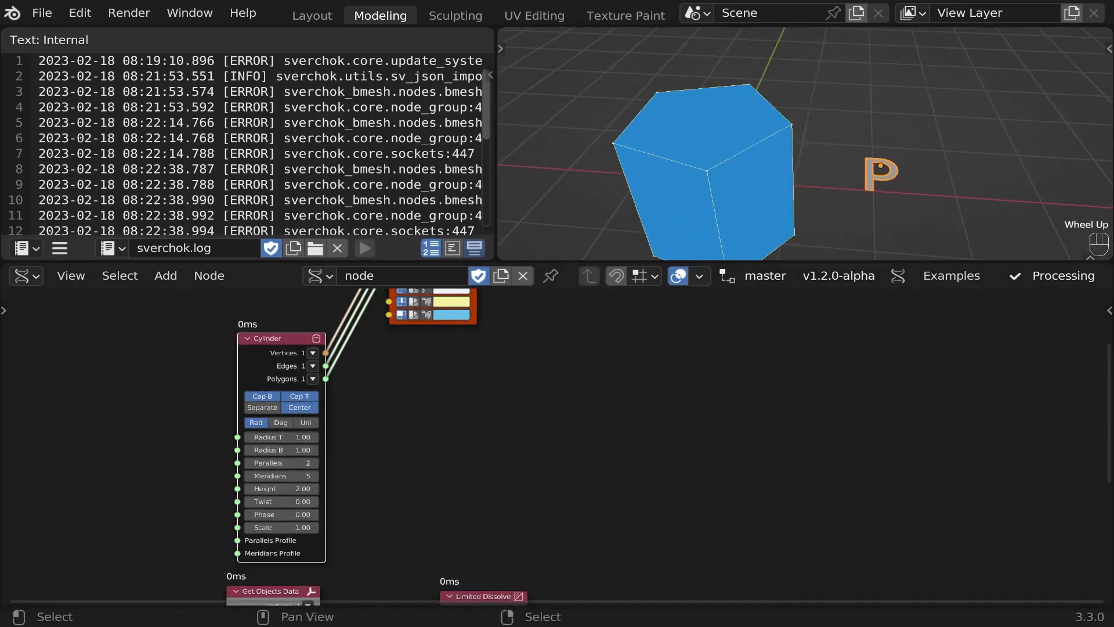
# Import the saved convert to xy plane node into the node tree from a JSON file.
pyautogui.press('n')
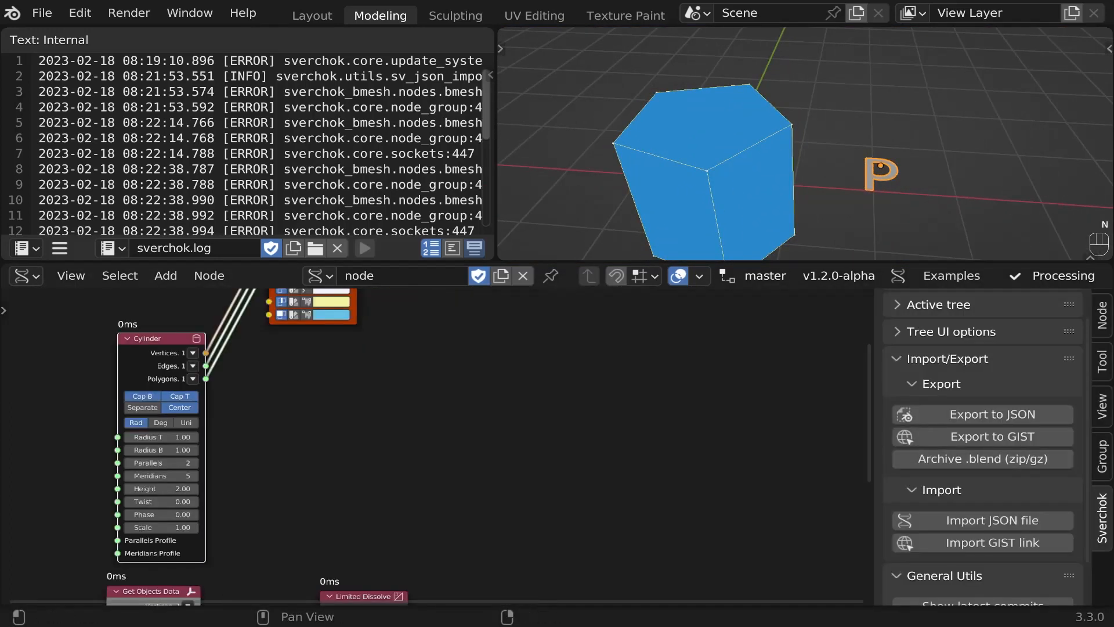
pyautogui.click(992, 520)
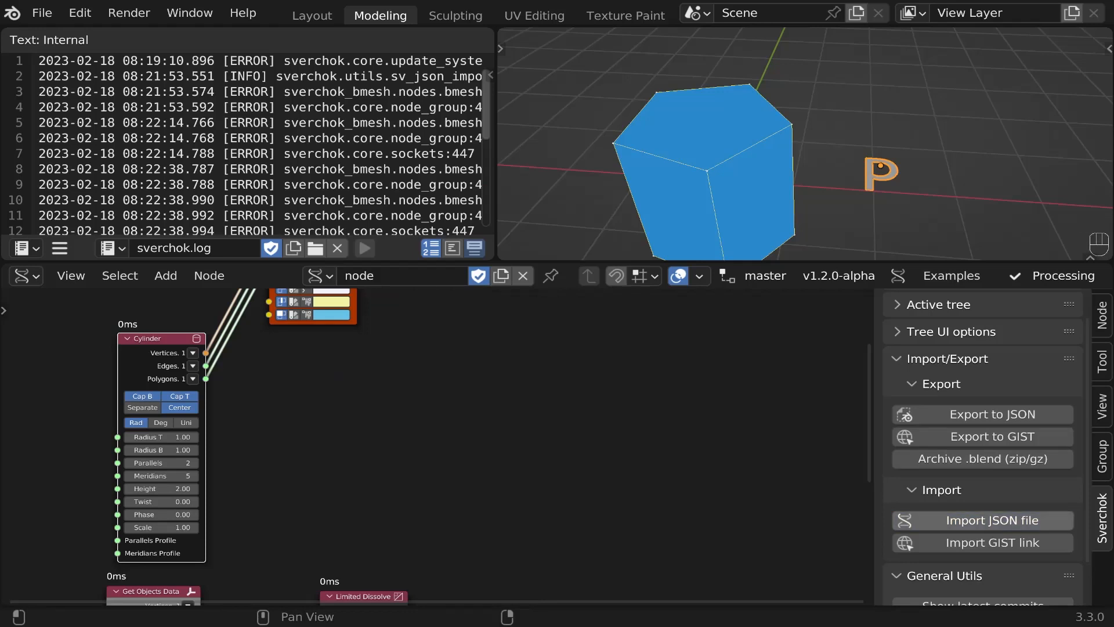
pyautogui.scroll(4, 175, 553)
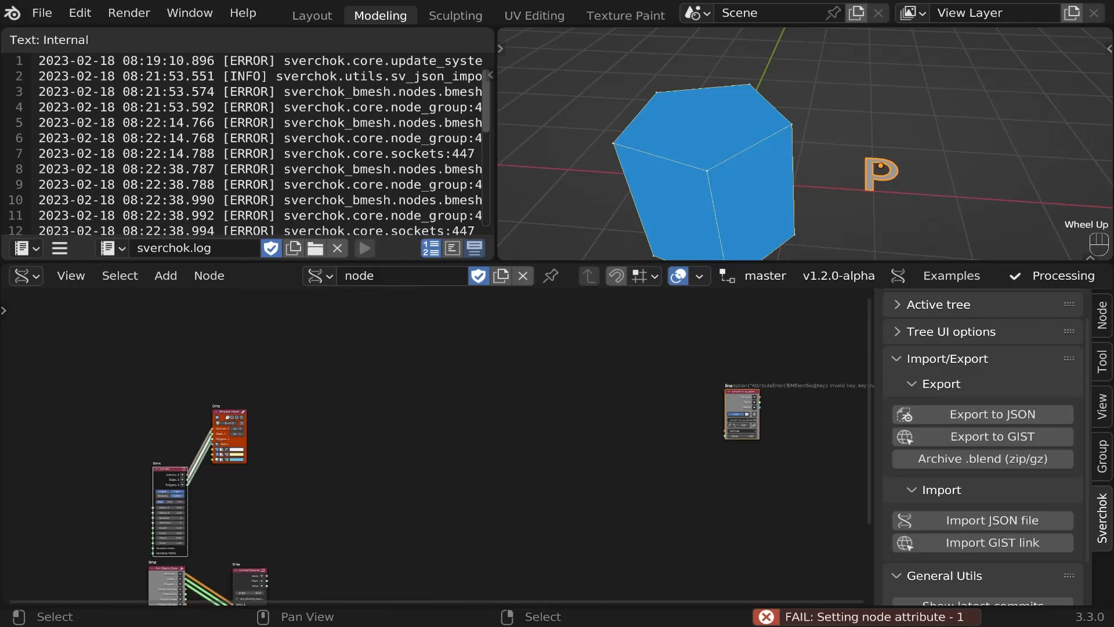
# Place the convert to xy plane node beside the Cylinder, leaving room for another node between them.
pyautogui.moveTo(742, 406); pyautogui.dragTo(232, 493)
pyautogui.scroll(5, 196, 513)
pyautogui.moveTo(197, 499); pyautogui.dragTo(213, 505, button='middle')
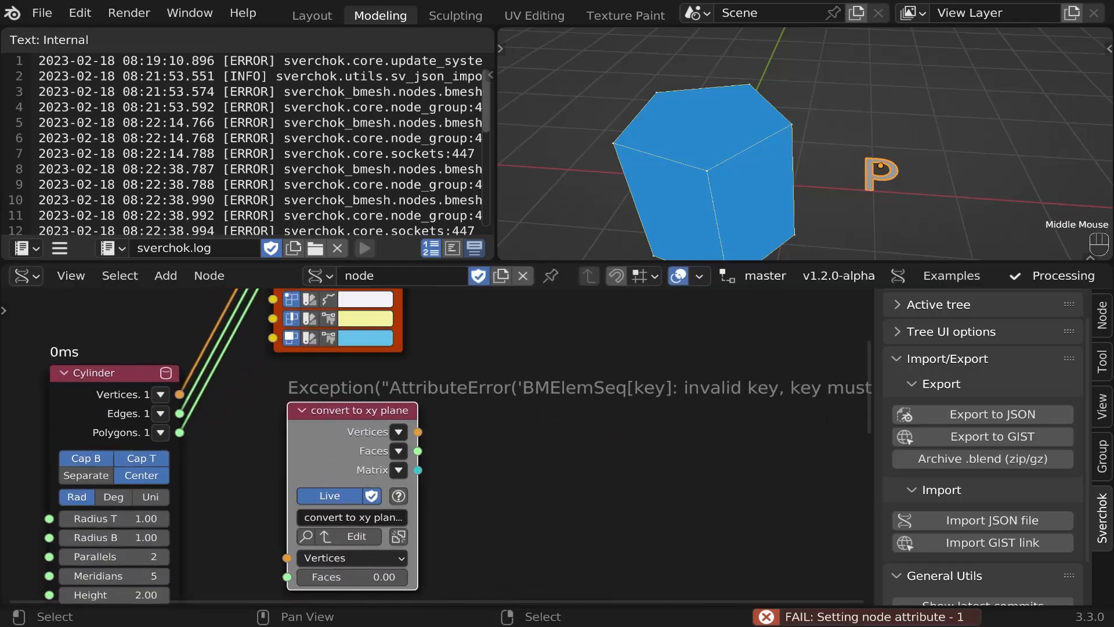
pyautogui.moveTo(354, 410); pyautogui.dragTo(586, 386)
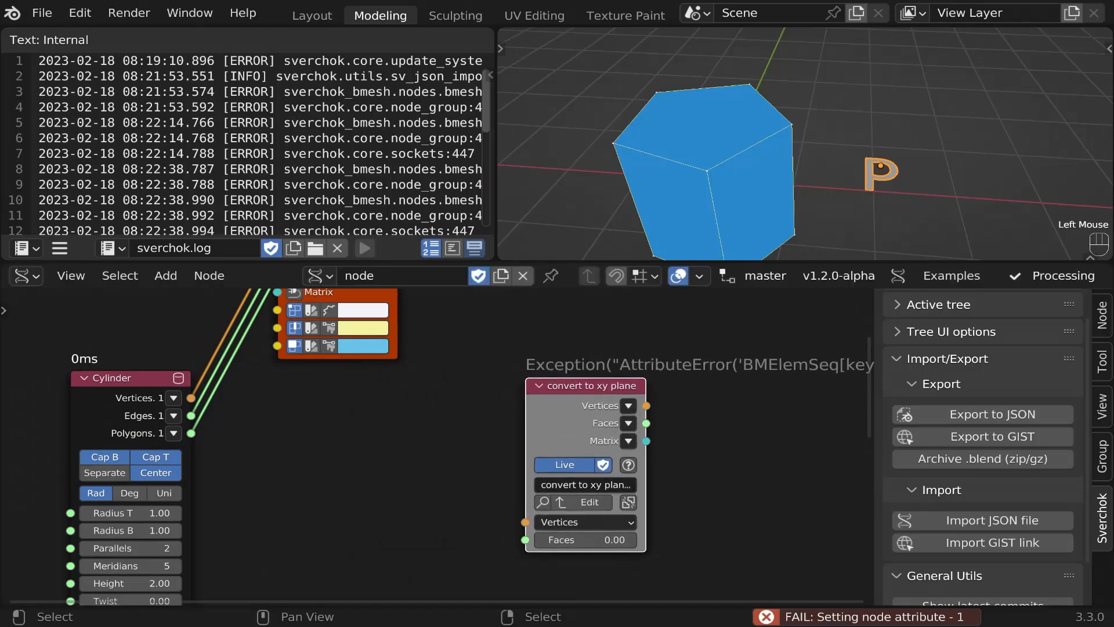
pyautogui.press('n')
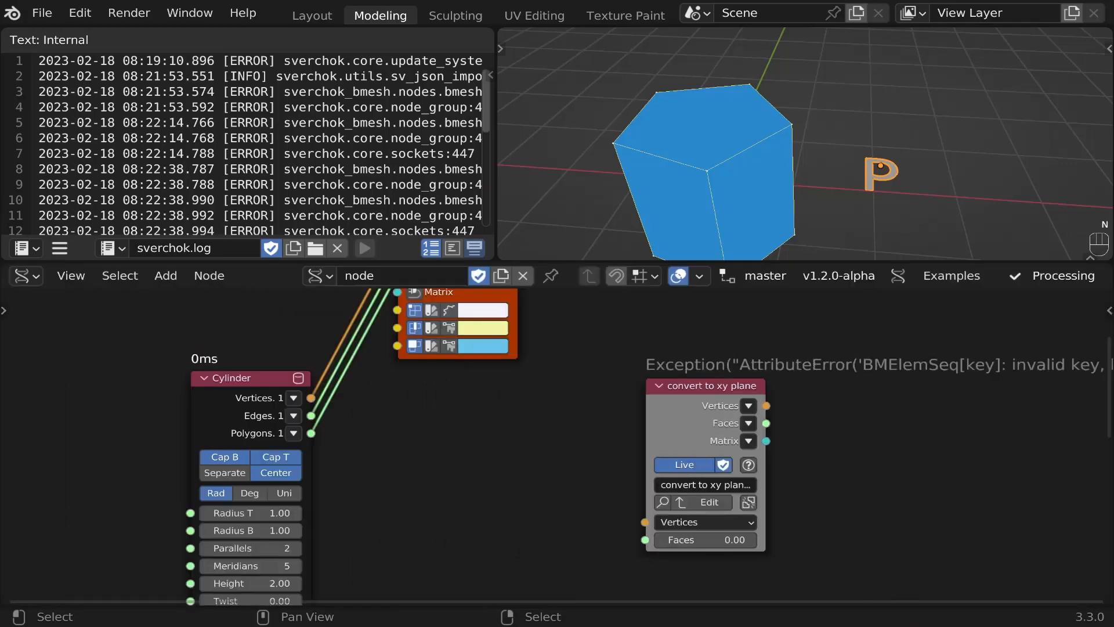
# Add a Polygon Boom modifier node between the Cylinder and convert to xy plane nodes.
pyautogui.press('2')
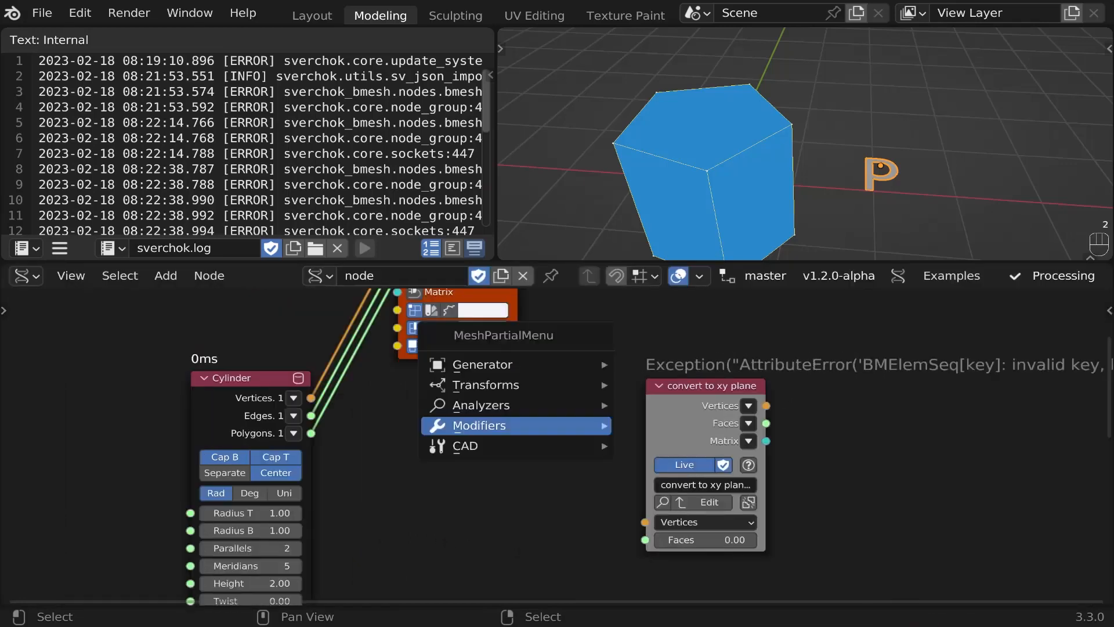
pyautogui.moveTo(516, 425)
pyautogui.moveTo(696, 425)
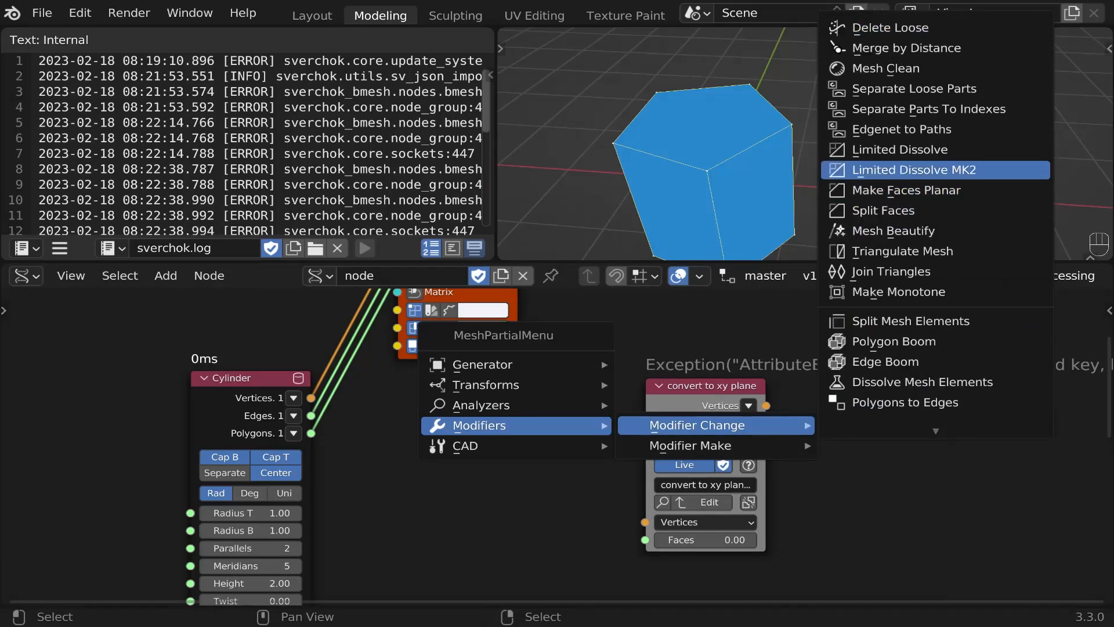
pyautogui.click(893, 341)
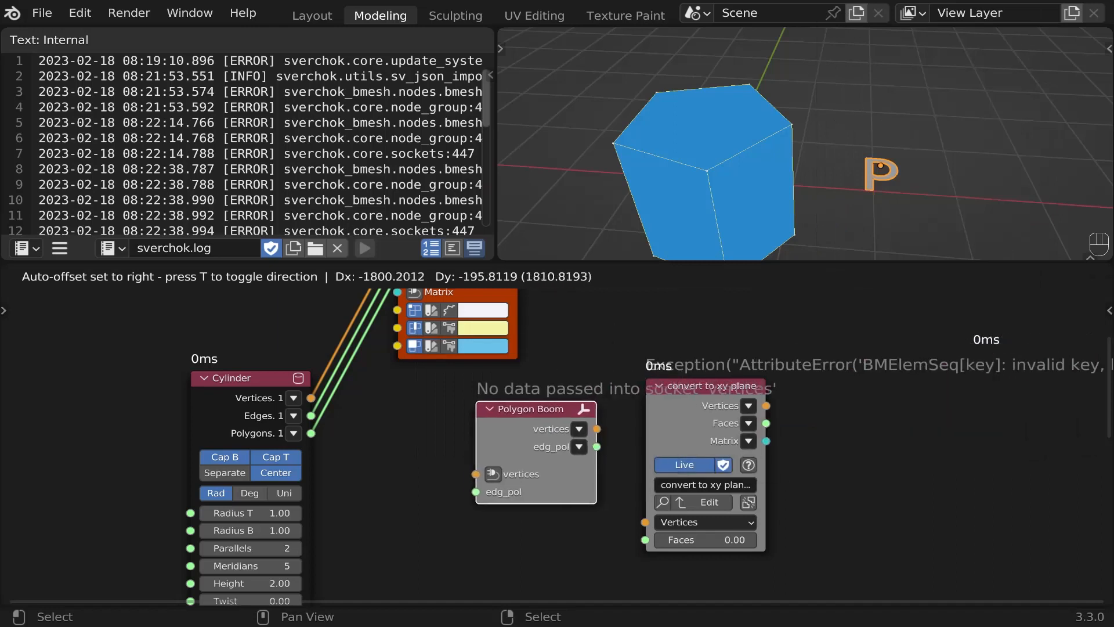
pyautogui.click(522, 418)
# Link the Cylinder's vertices and polygons through Polygon Boom into convert to xy plane and send its vertices and faces to the Temporal Viewer.
pyautogui.moveTo(908, 401); pyautogui.dragTo(197, 456)
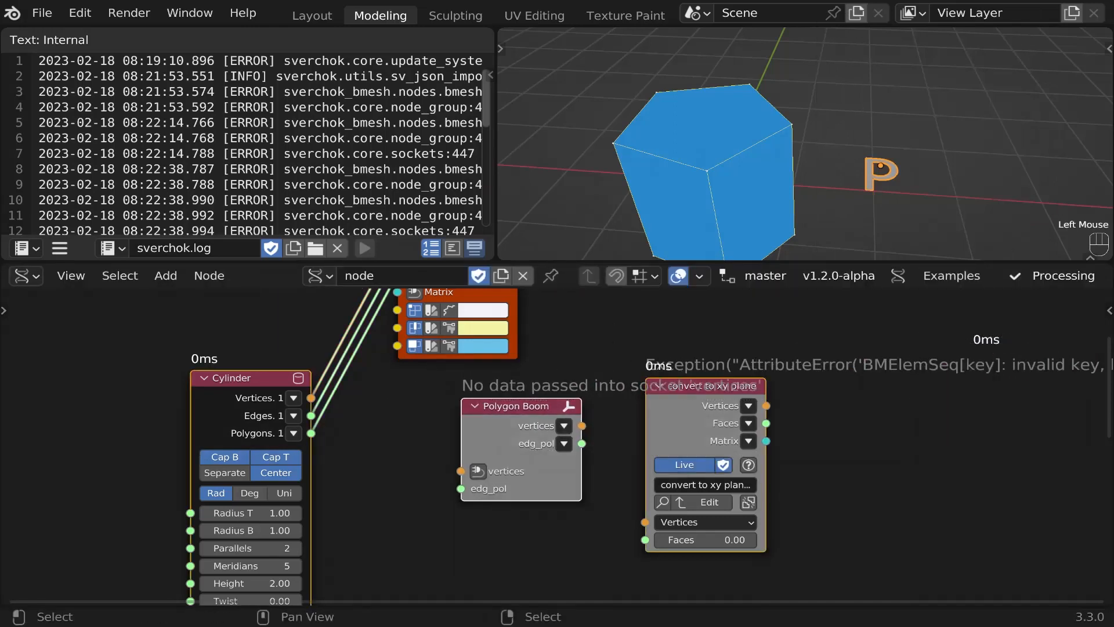
pyautogui.press('v')
pyautogui.keyDown('ctrl'); pyautogui.click(749, 423); pyautogui.keyUp('ctrl')
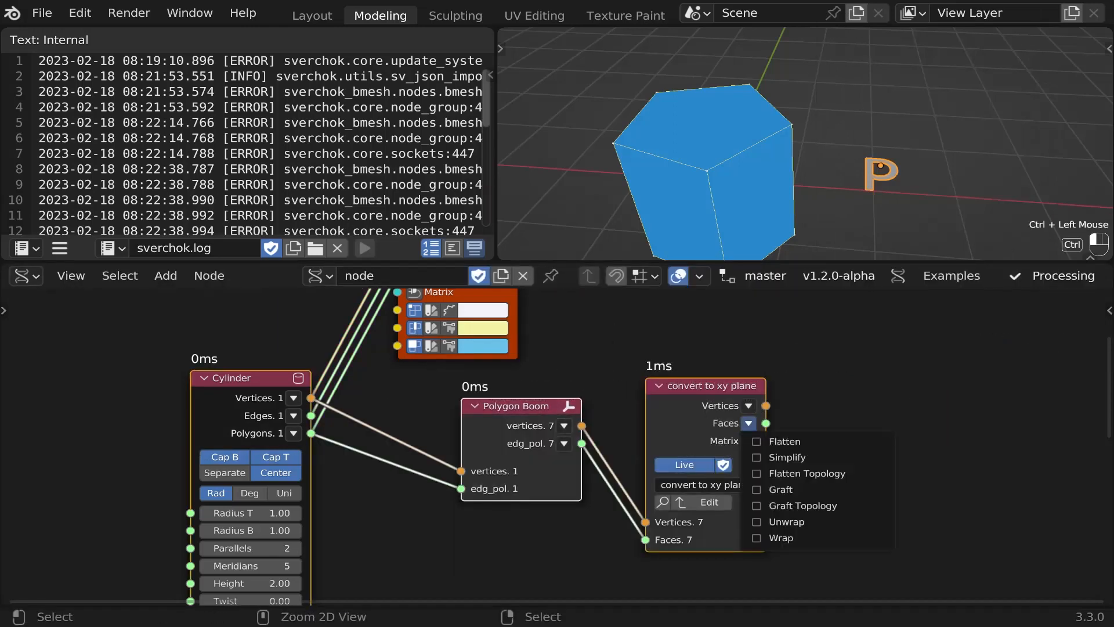
pyautogui.keyDown('ctrl'); pyautogui.click(708, 415); pyautogui.keyUp('ctrl')
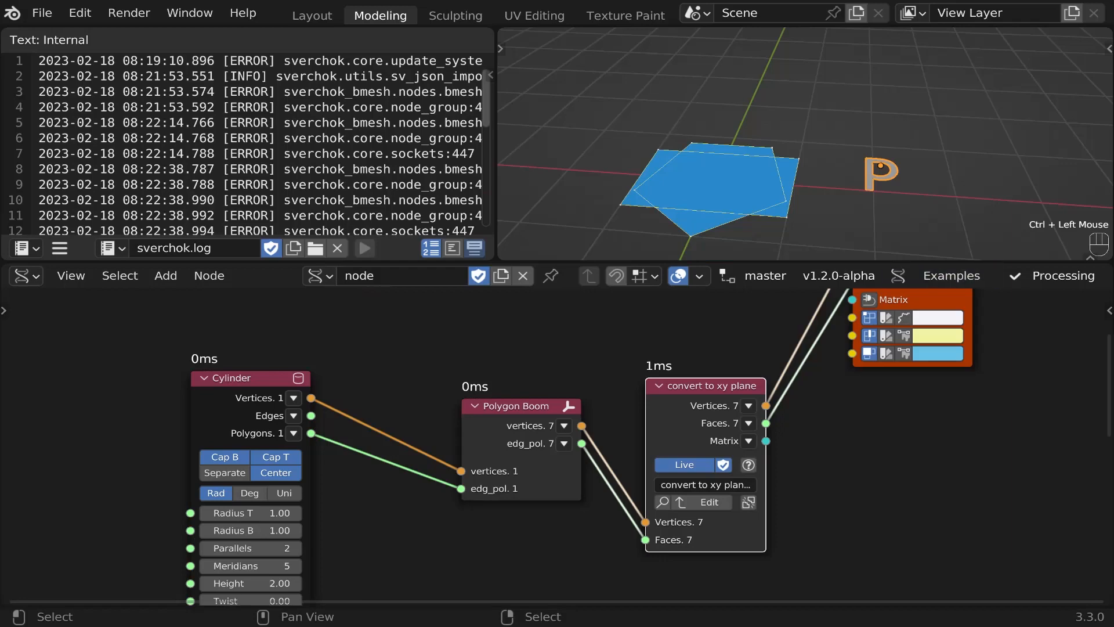
# Move the Temporal Viewer down beside the convert to xy plane node.
pyautogui.click(864, 424)
pyautogui.moveTo(935, 363); pyautogui.dragTo(1001, 518)
pyautogui.moveTo(842, 454); pyautogui.dragTo(603, 451, button='middle')
pyautogui.scroll(2, 603, 451)
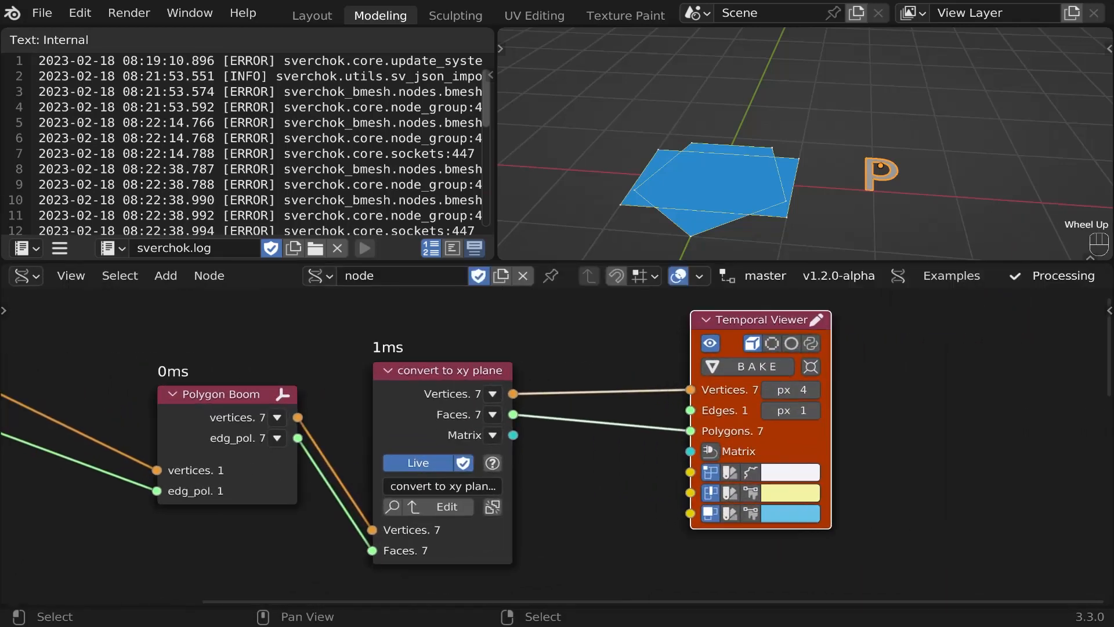
# Connect the Matrix output of convert to xy plane to the Temporal Viewer and inspect the faces in the 3D view.
pyautogui.moveTo(513, 434); pyautogui.dragTo(690, 451)
pyautogui.scroll(-1, 806, 145)
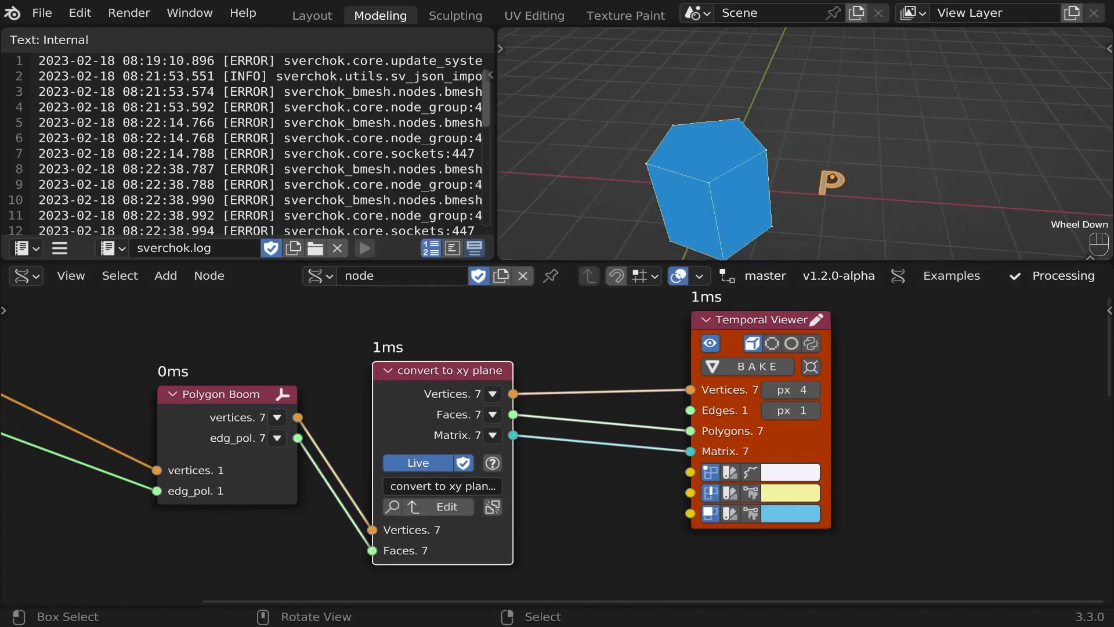
pyautogui.scroll(1, 806, 145)
pyautogui.scroll(-2, 670, 194)
pyautogui.moveTo(670, 194)
pyautogui.mouseDown(button='middle')
pyautogui.moveTo(708, 139)
pyautogui.moveTo(662, 188)
pyautogui.mouseUp(button='middle')
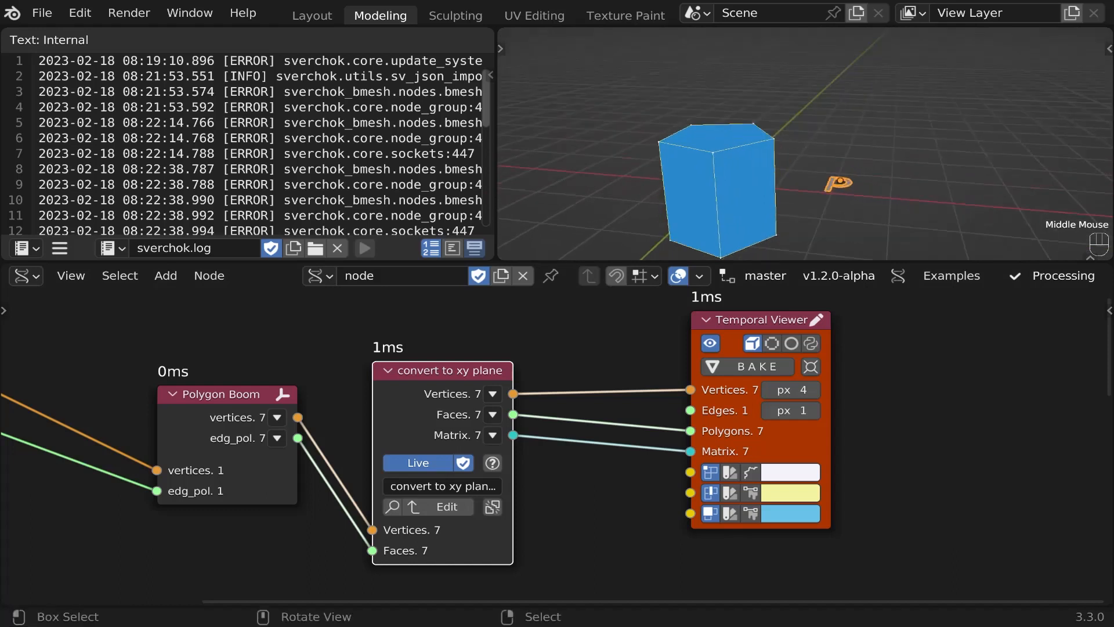
pyautogui.scroll(1, 658, 197)
pyautogui.click(591, 476)
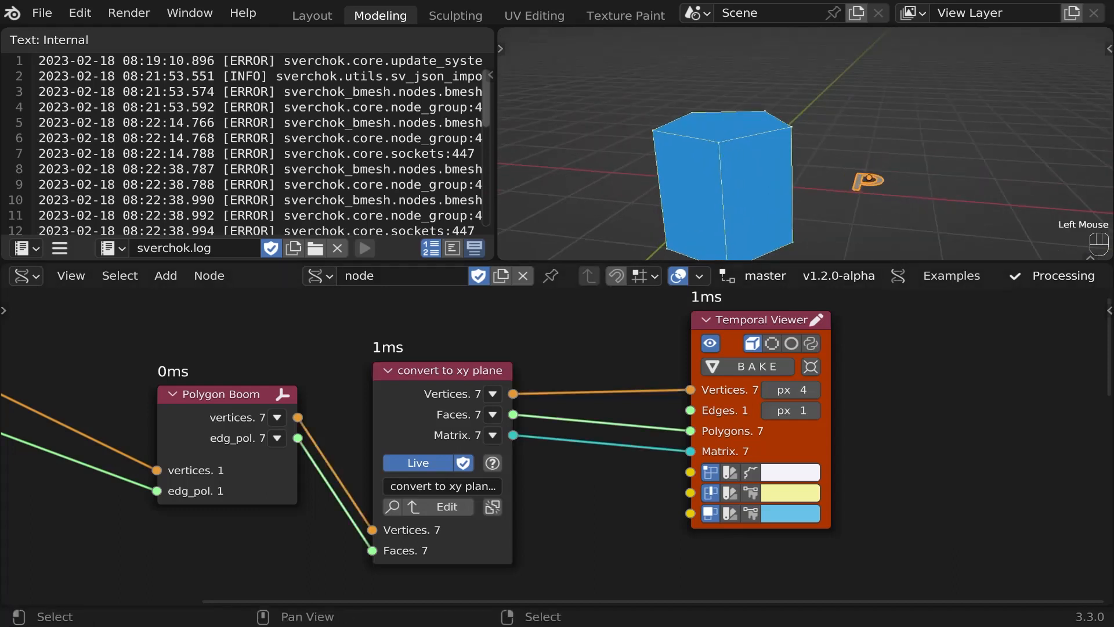
# Disconnect the Temporal Viewer's Matrix input and move the viewer well away from convert to xy plane.
pyautogui.click(449, 371)
pyautogui.moveTo(691, 451); pyautogui.dragTo(556, 472)
pyautogui.moveTo(754, 320); pyautogui.dragTo(1042, 320)
pyautogui.scroll(-7, 476, 432)
pyautogui.moveTo(476, 433); pyautogui.dragTo(431, 366, button='middle')
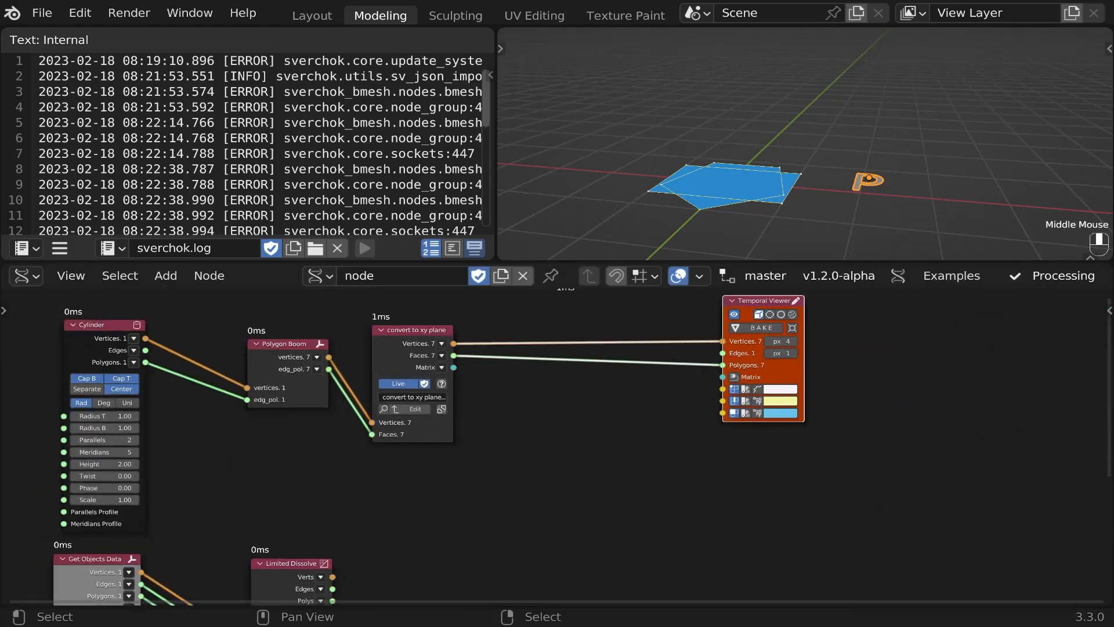
pyautogui.scroll(2, 602, 376)
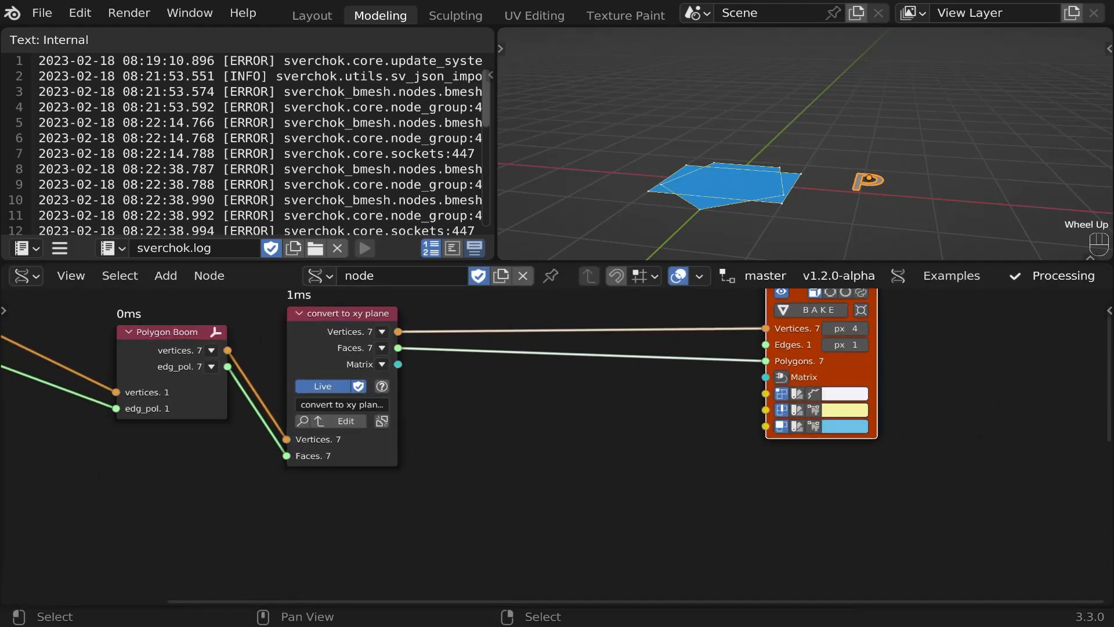
# Duplicate the Temporal Viewer below convert to xy plane and feed it the Limited Dissolve vertices, edges and polygons.
pyautogui.moveTo(805, 133); pyautogui.dragTo(780, 169, button='middle')
pyautogui.scroll(3, 807, 152)
pyautogui.scroll(-2, 582, 425)
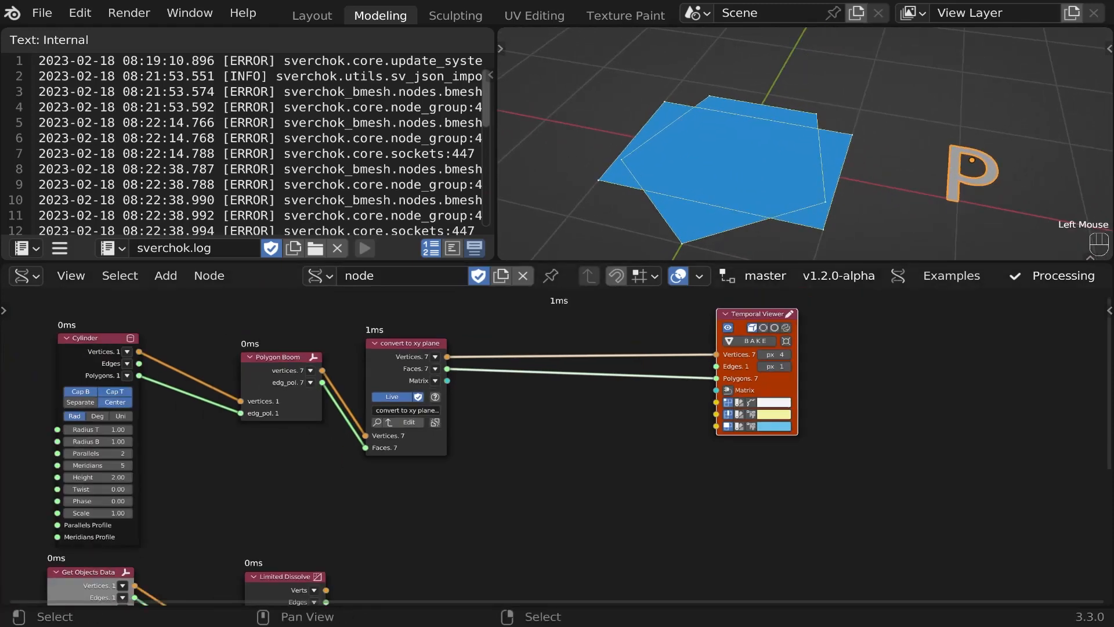
pyautogui.hotkey('shift', 'd')
pyautogui.click(564, 439)
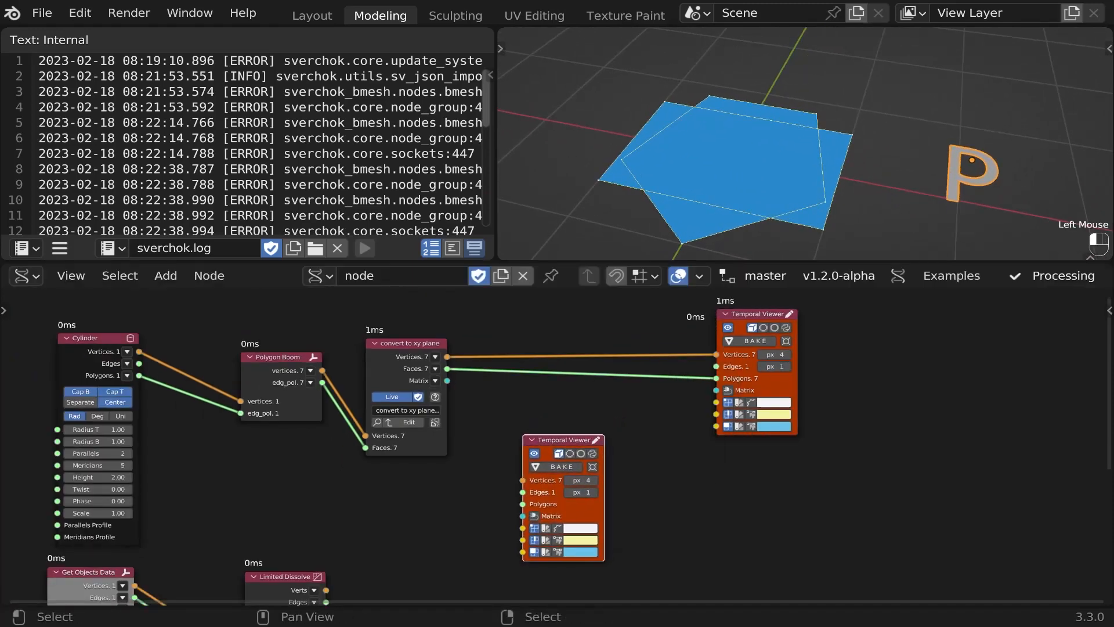
pyautogui.keyDown('shift'); pyautogui.click(284, 579); pyautogui.keyUp('shift')
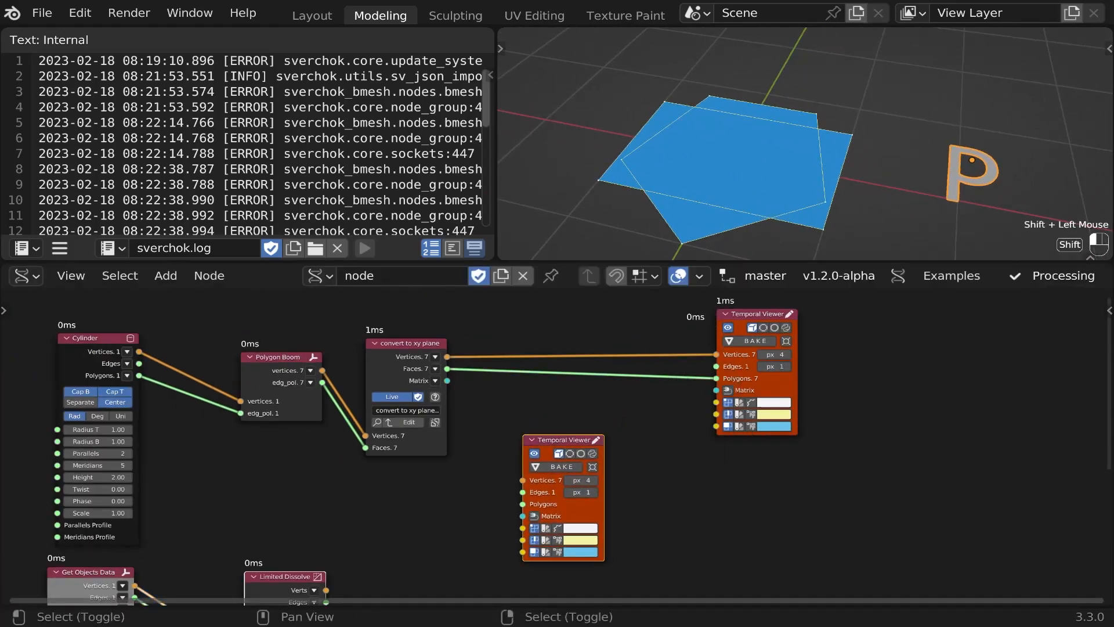
pyautogui.press('f')
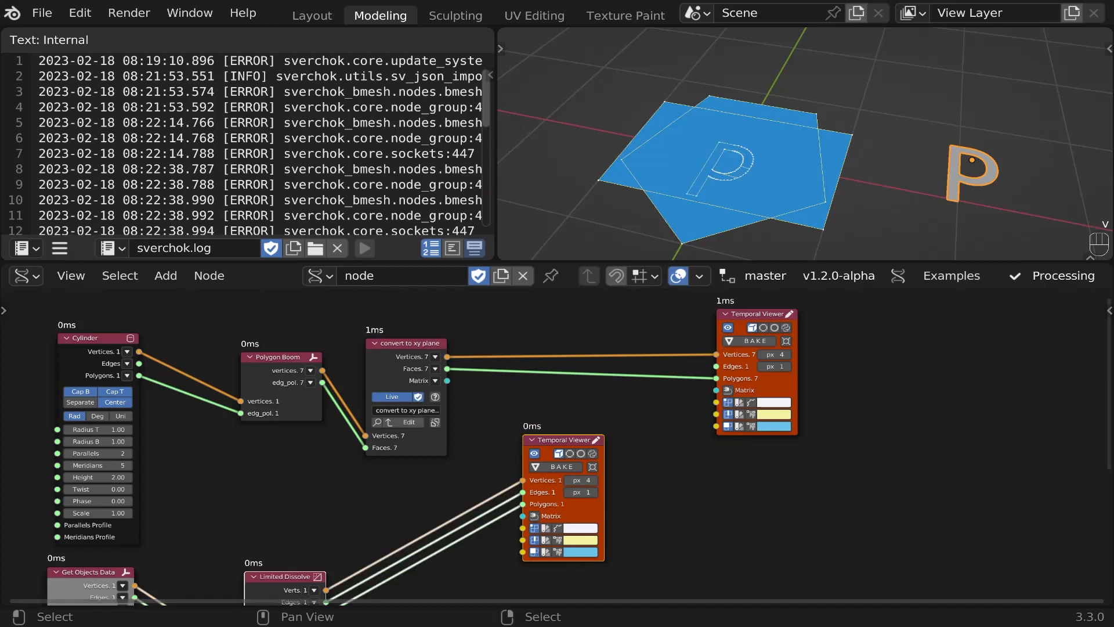
pyautogui.scroll(2, 807, 145)
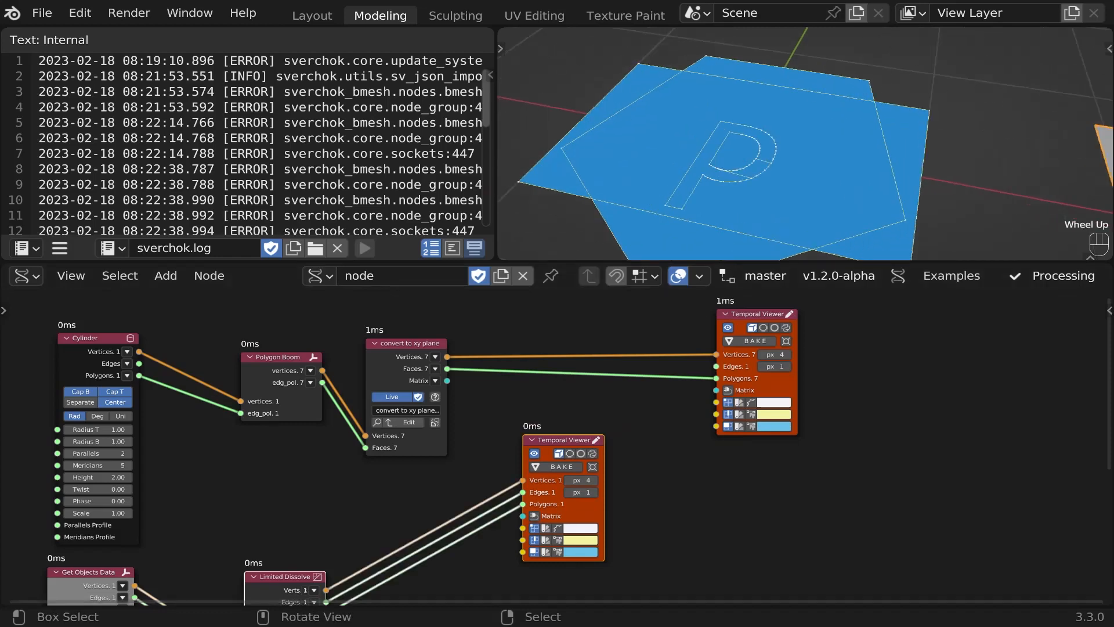
pyautogui.moveTo(806, 145); pyautogui.dragTo(830, 122, button='middle')
pyautogui.scroll(-3, 806, 145)
pyautogui.scroll(1, 806, 145)
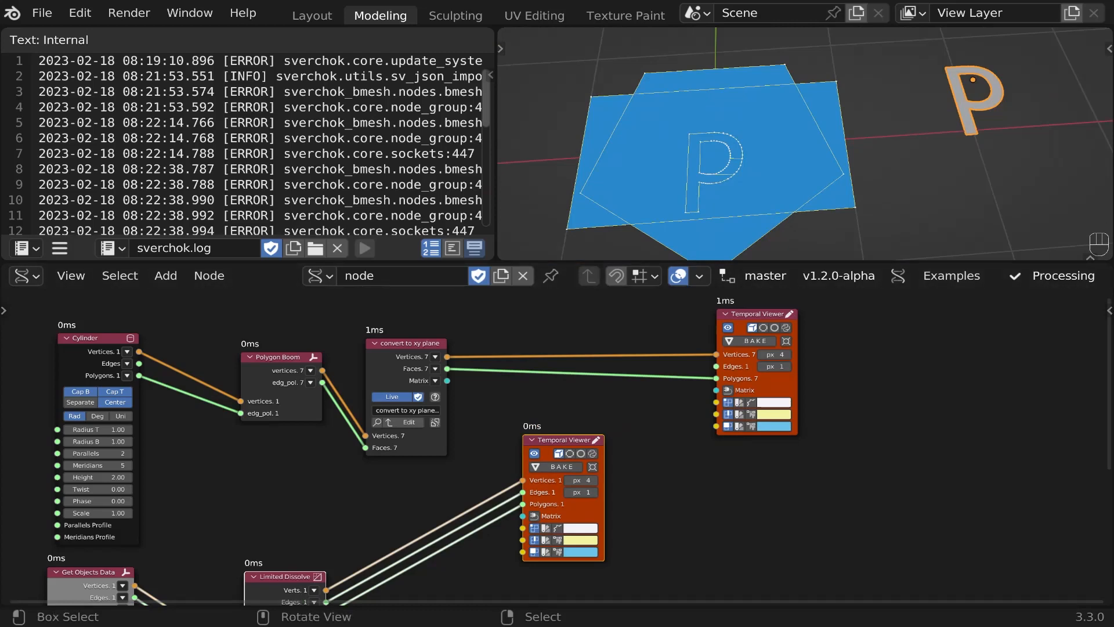
# Insert a Rotate transform node on the vertices link between Get Objects Data and Limited Dissolve.
pyautogui.moveTo(263, 563); pyautogui.dragTo(171, 542, button='middle')
pyautogui.scroll(5, 480, 399)
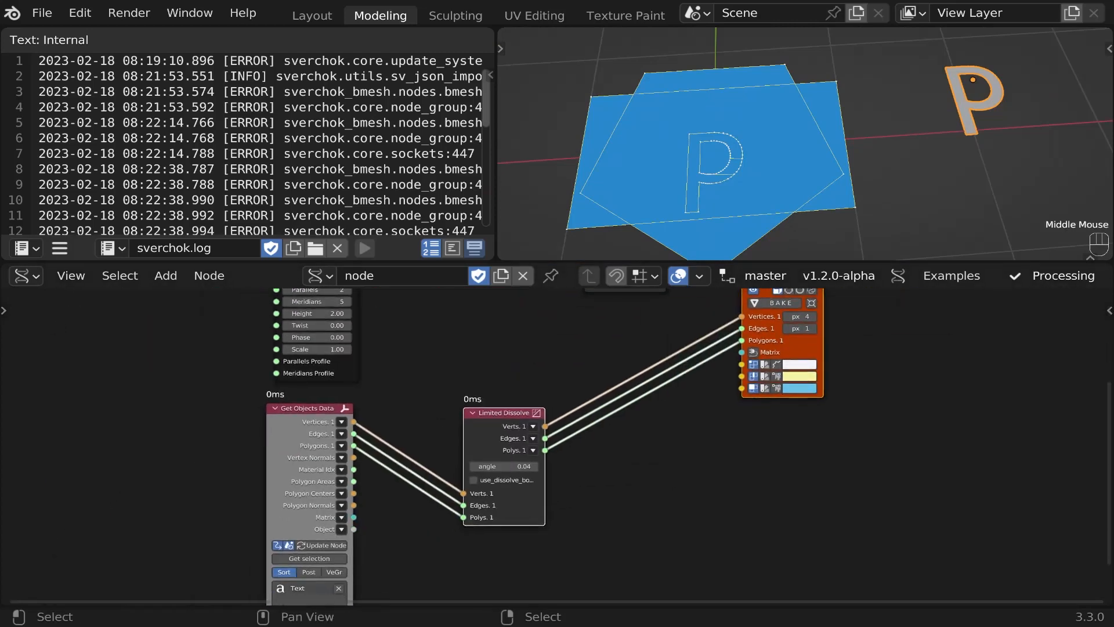
pyautogui.scroll(-2, 480, 400)
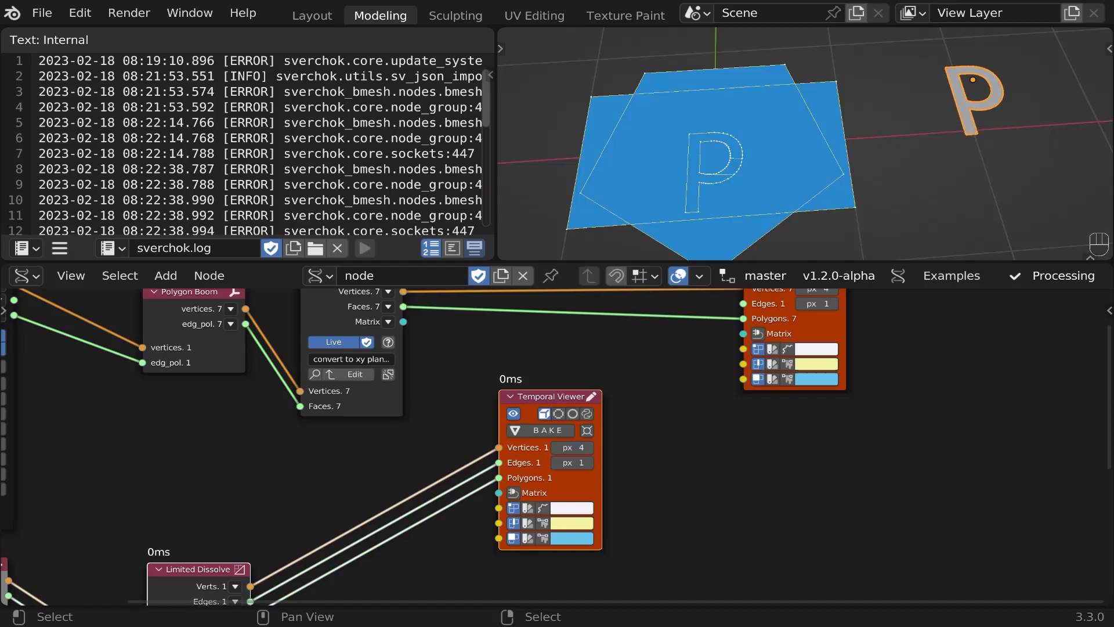
pyautogui.moveTo(171, 543); pyautogui.dragTo(451, 424, button='middle')
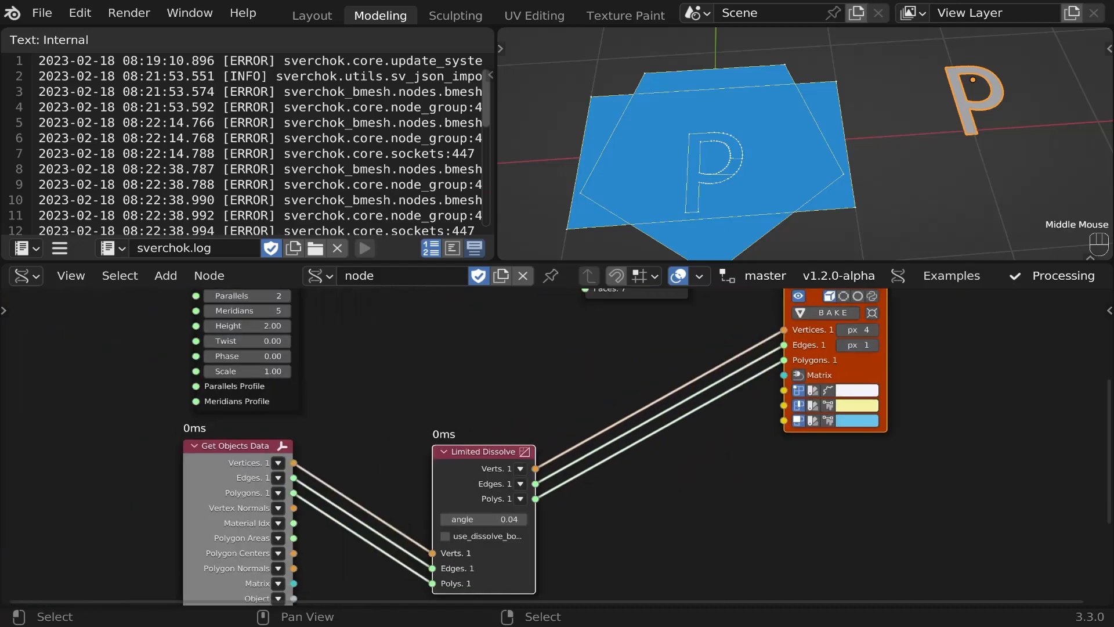
pyautogui.scroll(2, 452, 424)
pyautogui.press('2')
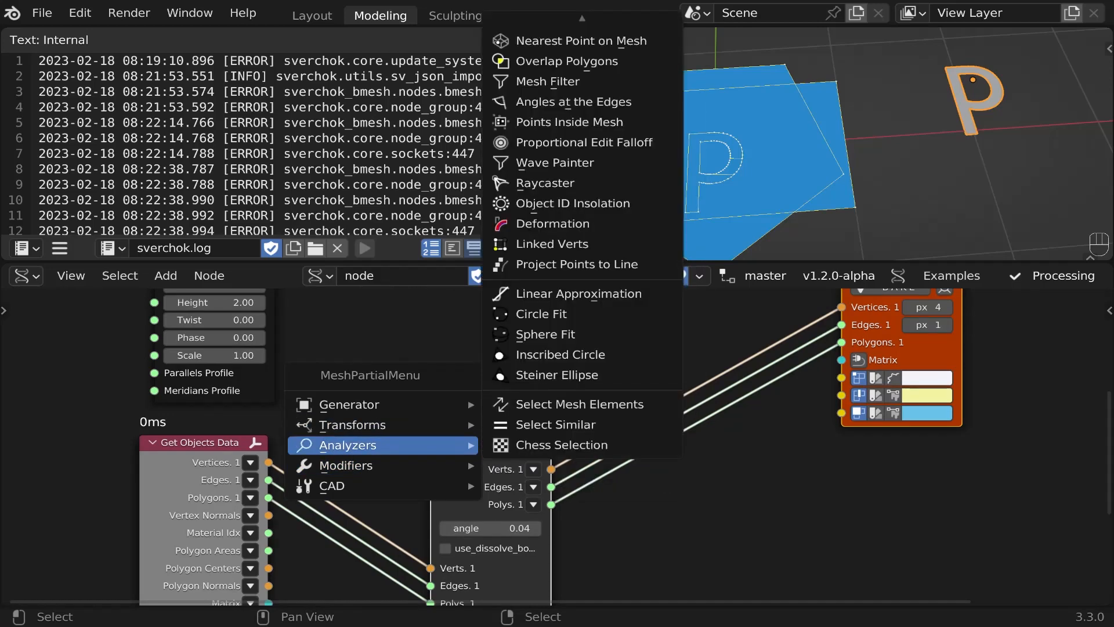
pyautogui.moveTo(377, 424)
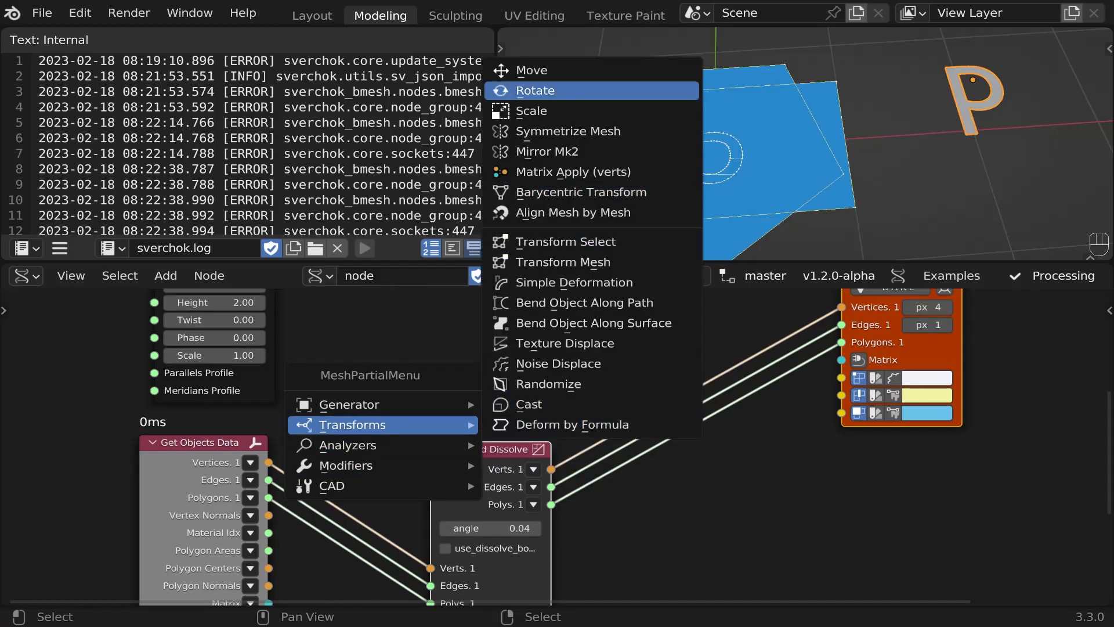
pyautogui.click(535, 91)
pyautogui.click(397, 458)
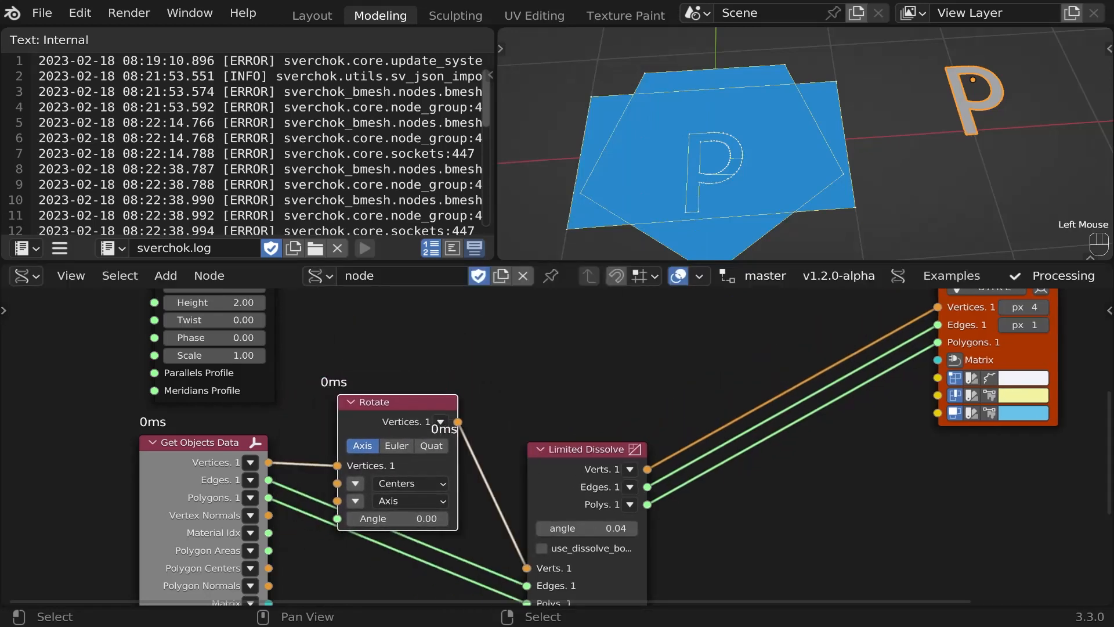
# Line up the Limited Dissolve and Rotate nodes side by side next to Get Objects Data.
pyautogui.moveTo(586, 449); pyautogui.dragTo(586, 404)
pyautogui.moveTo(377, 402); pyautogui.dragTo(398, 409)
pyautogui.scroll(3, 397, 487)
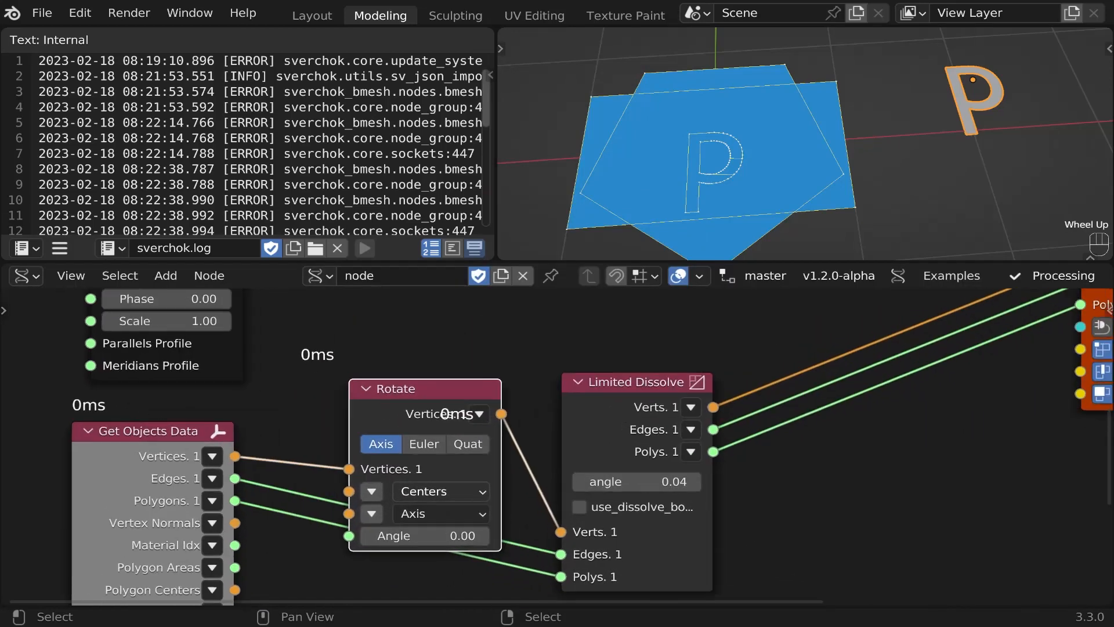
# Switch the Rotate node to Euler mode and set its Z angle to -90.
pyautogui.click(424, 443)
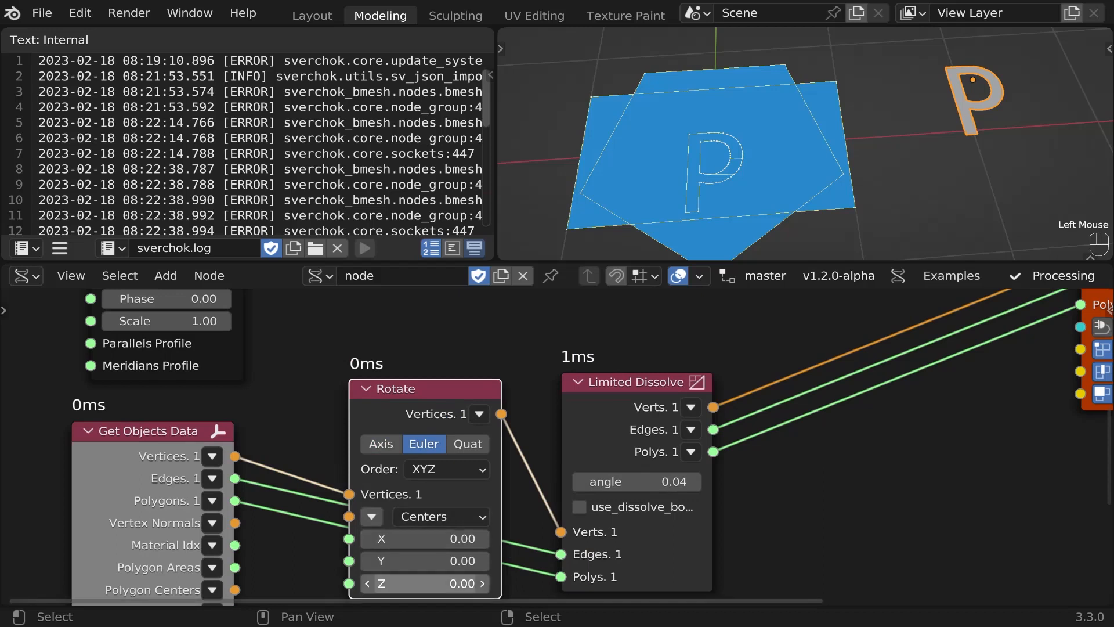
pyautogui.moveTo(424, 583)
pyautogui.mouseDown()
pyautogui.moveTo(385, 583)
pyautogui.moveTo(433, 583)
pyautogui.moveTo(418, 583)
pyautogui.mouseUp()
pyautogui.click(423, 583)
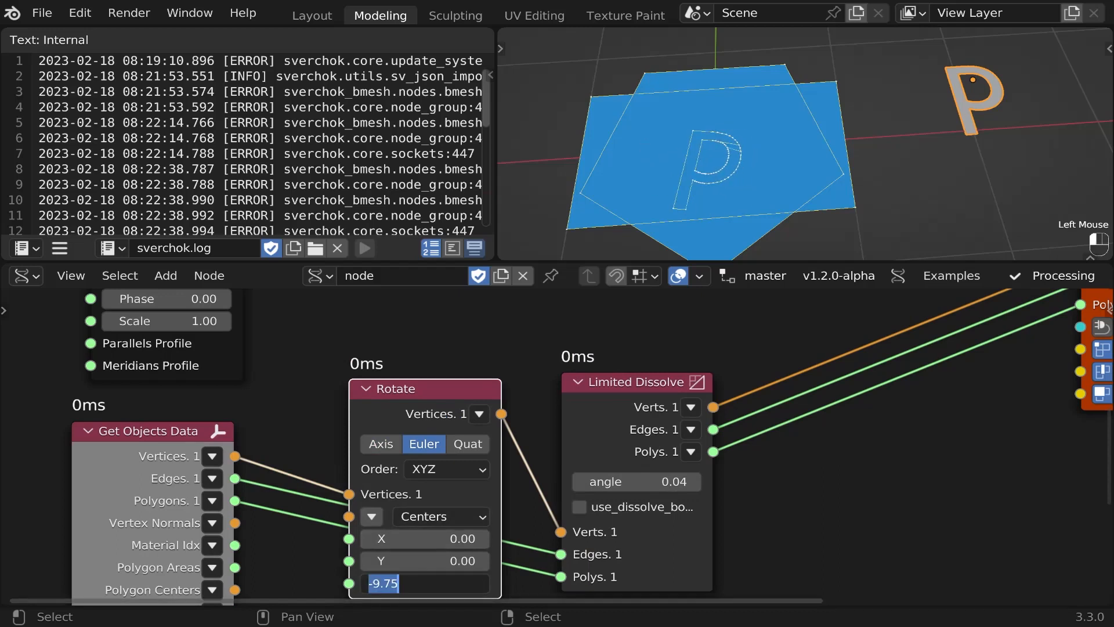
pyautogui.press('Return')
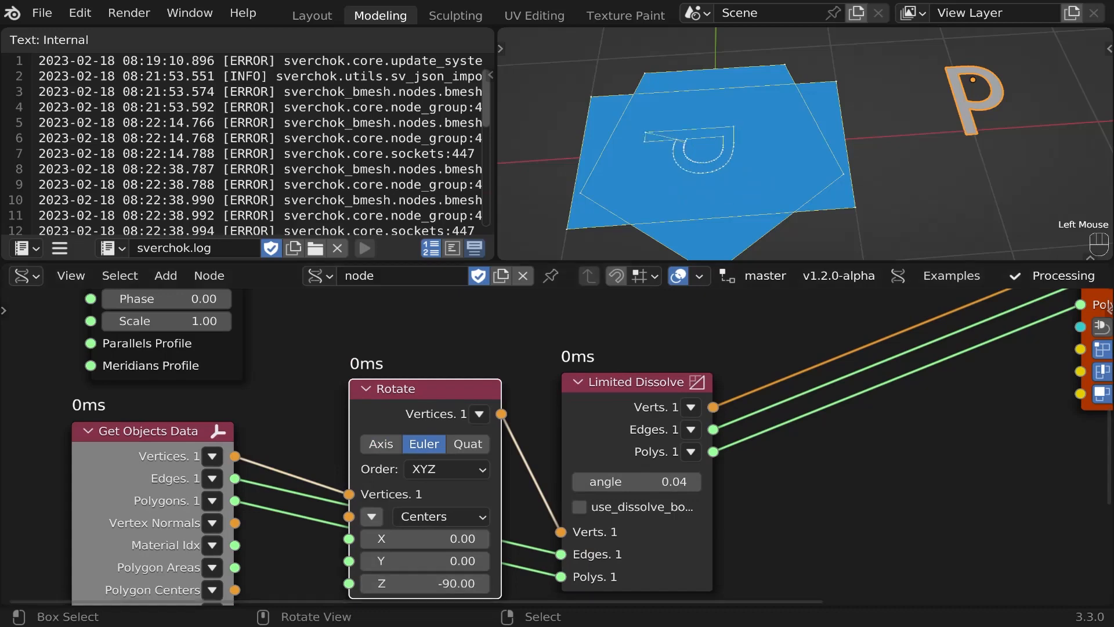
# Examine the rotated letter against the flattened faces from several distances and angles in the 3D viewport.
pyautogui.scroll(2, 805, 144)
pyautogui.scroll(-3, 805, 144)
pyautogui.moveTo(719, 145); pyautogui.dragTo(771, 141, button='middle')
pyautogui.scroll(-2, 805, 143)
pyautogui.scroll(2, 805, 143)
pyautogui.scroll(-2, 805, 144)
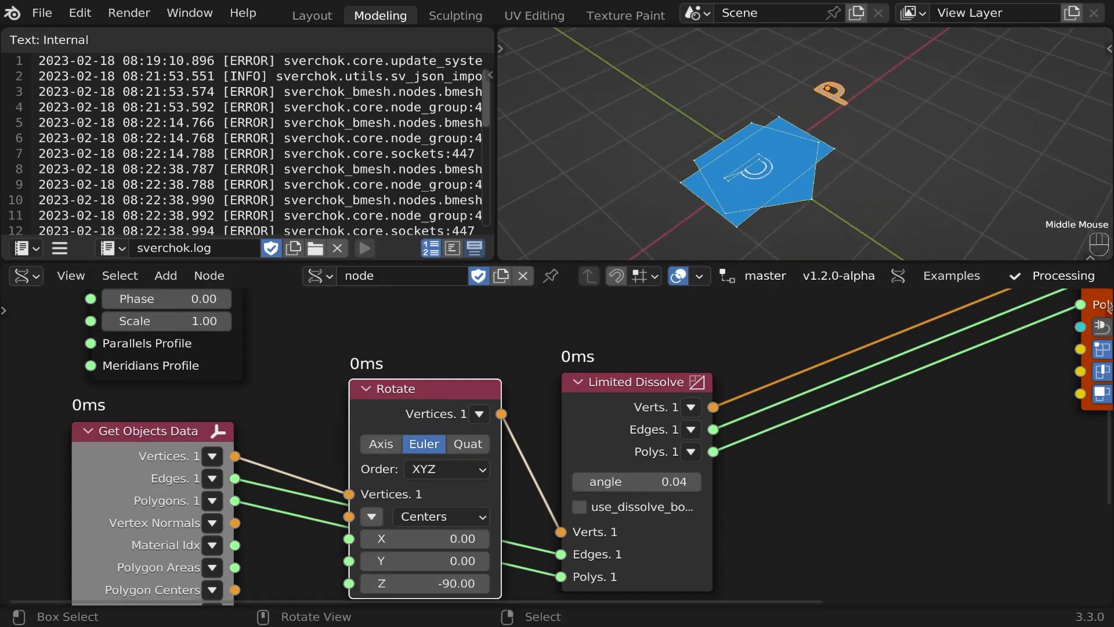
pyautogui.scroll(2, 806, 143)
pyautogui.scroll(-2, 539, 381)
# Move the letter's Temporal Viewer much farther from Limited Dissolve to free space for more nodes.
pyautogui.scroll(-4, 696, 372)
pyautogui.moveTo(754, 360); pyautogui.dragTo(375, 461, button='middle')
pyautogui.scroll(3, 540, 371)
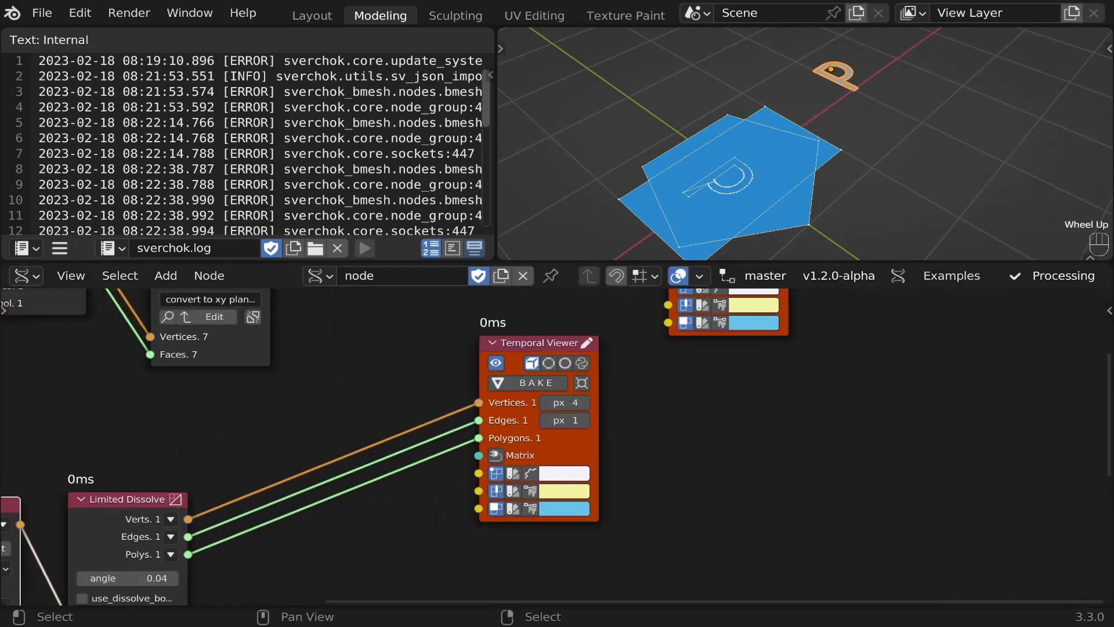
pyautogui.click(533, 343)
pyautogui.moveTo(533, 343); pyautogui.dragTo(924, 437)
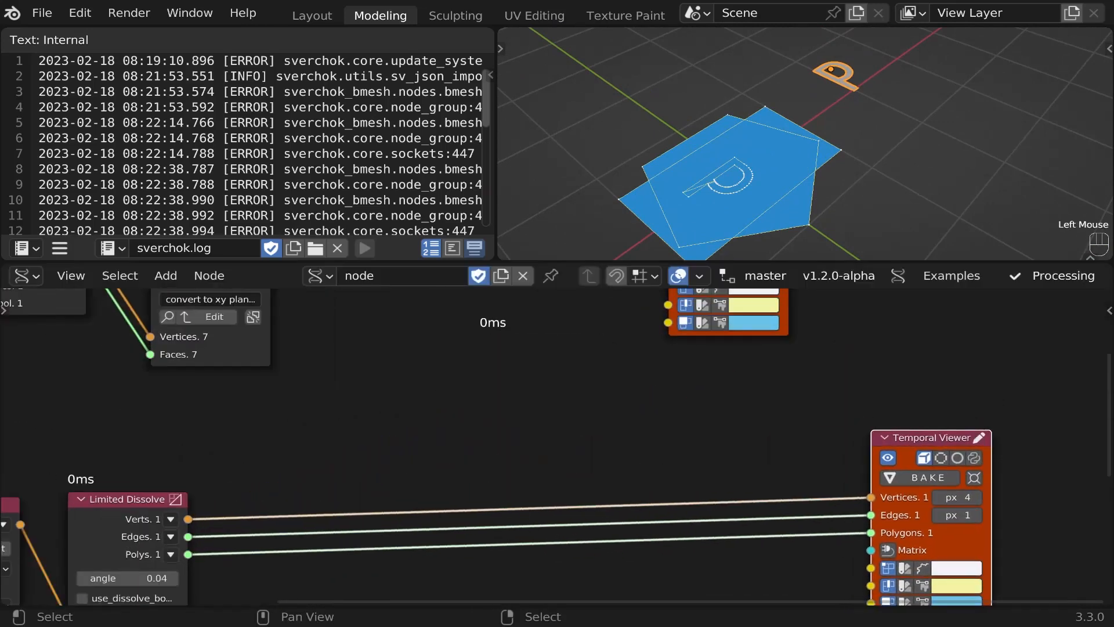
pyautogui.scroll(-2, 924, 438)
pyautogui.moveTo(925, 438); pyautogui.dragTo(934, 388, button='middle')
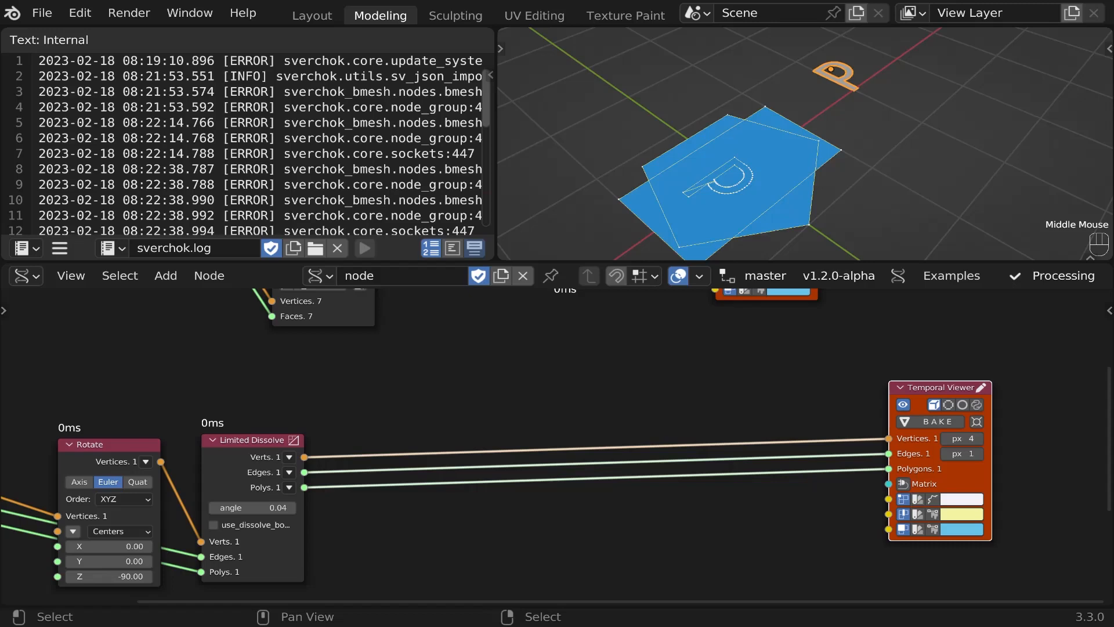
pyautogui.moveTo(824, 151); pyautogui.dragTo(783, 138, button='middle')
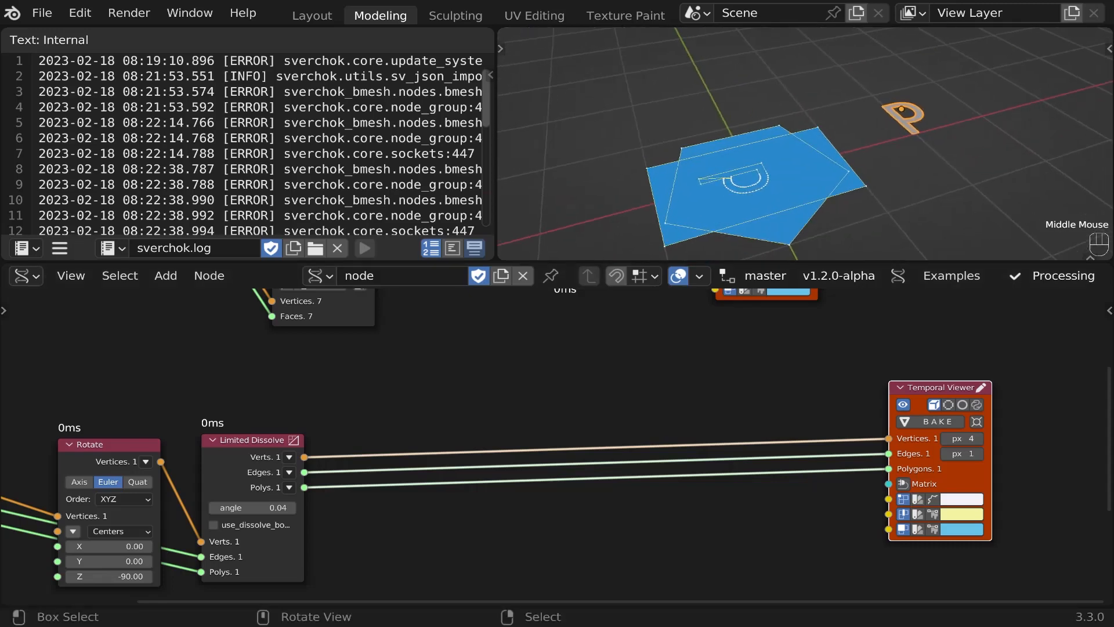
# Add a Merge Mesh 2D node between convert to xy plane and its Temporal Viewer.
pyautogui.scroll(-1, 572, 417)
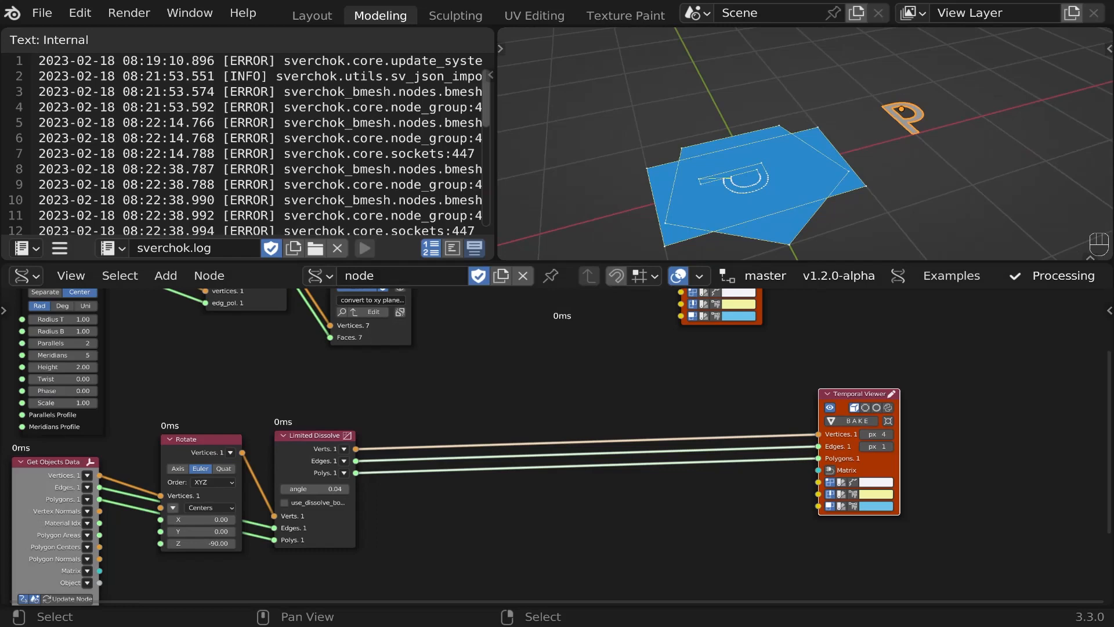
pyautogui.moveTo(517, 310); pyautogui.dragTo(523, 407, button='middle')
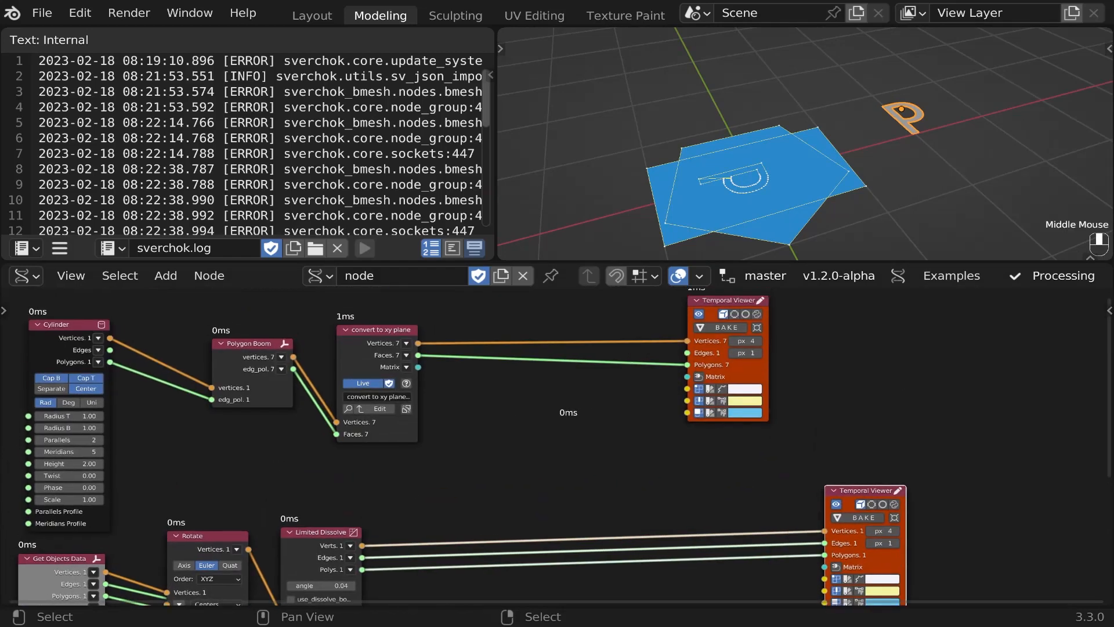
pyautogui.scroll(4, 522, 348)
pyautogui.press('2')
pyautogui.press('Down')
pyautogui.press('Down')
pyautogui.press('Down')
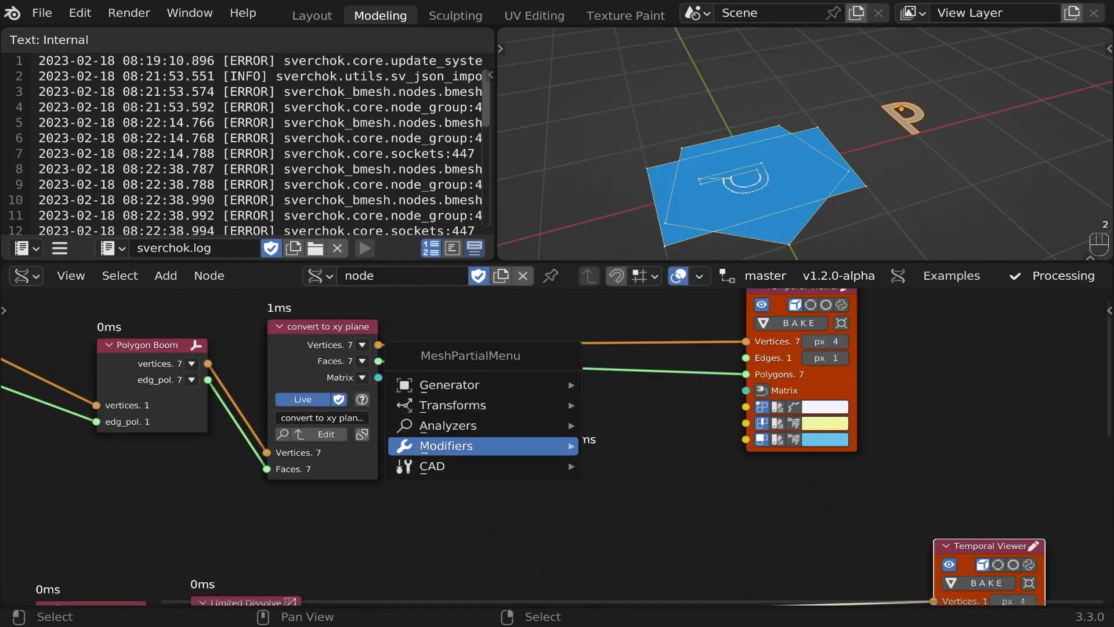
pyautogui.press('Right')
pyautogui.press('Up')
pyautogui.press('Up')
pyautogui.press('Up')
pyautogui.press('Up')
pyautogui.press('Up')
pyautogui.press('Up')
pyautogui.press('Up')
pyautogui.press('Up')
pyautogui.press('Up')
pyautogui.press('Up')
pyautogui.press('Up')
pyautogui.press('Up')
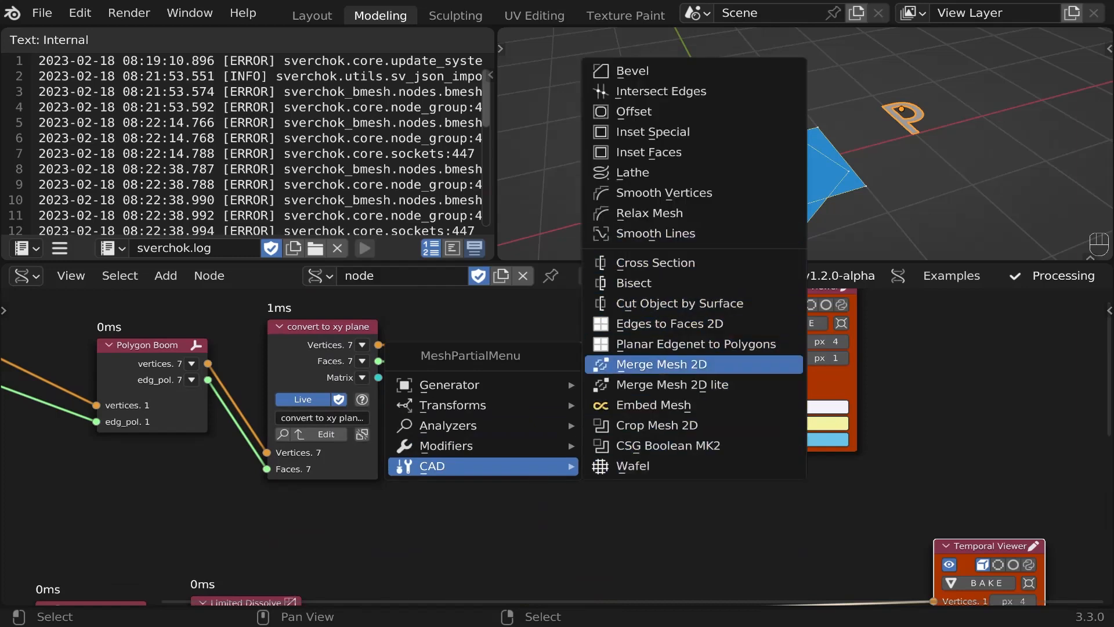
pyautogui.click(749, 365)
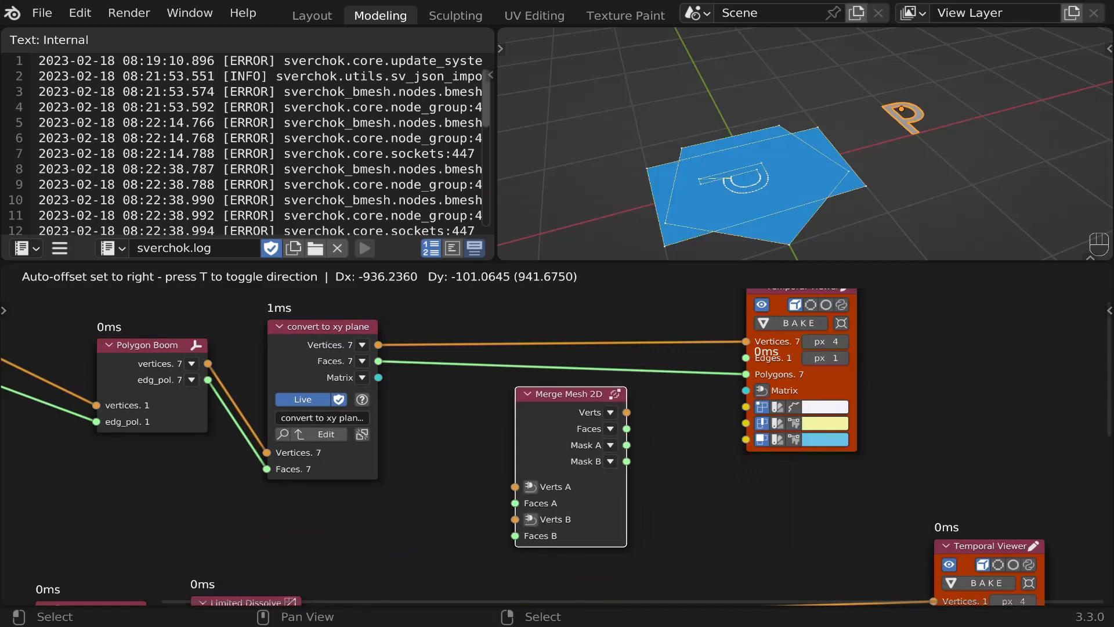
pyautogui.click(501, 383)
# Link convert to xy plane's Vertices and Faces to Merge Mesh 2D's Verts A and Faces A, and move the merge node lower.
pyautogui.moveTo(554, 303); pyautogui.dragTo(334, 434)
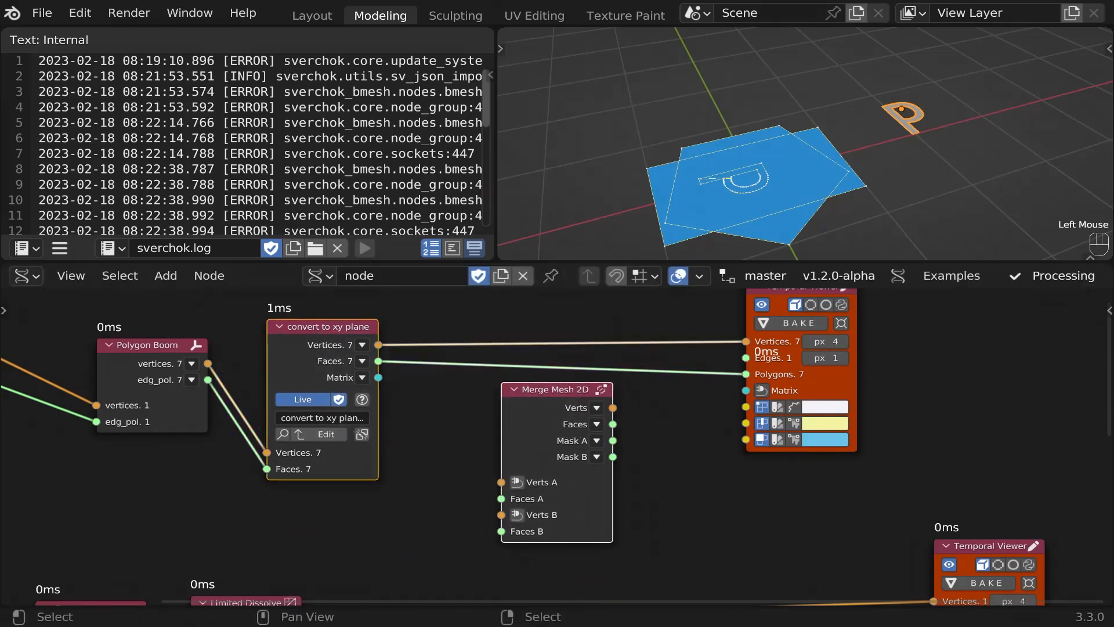
pyautogui.press('v')
pyautogui.click(548, 390)
pyautogui.moveTo(548, 390); pyautogui.dragTo(601, 482)
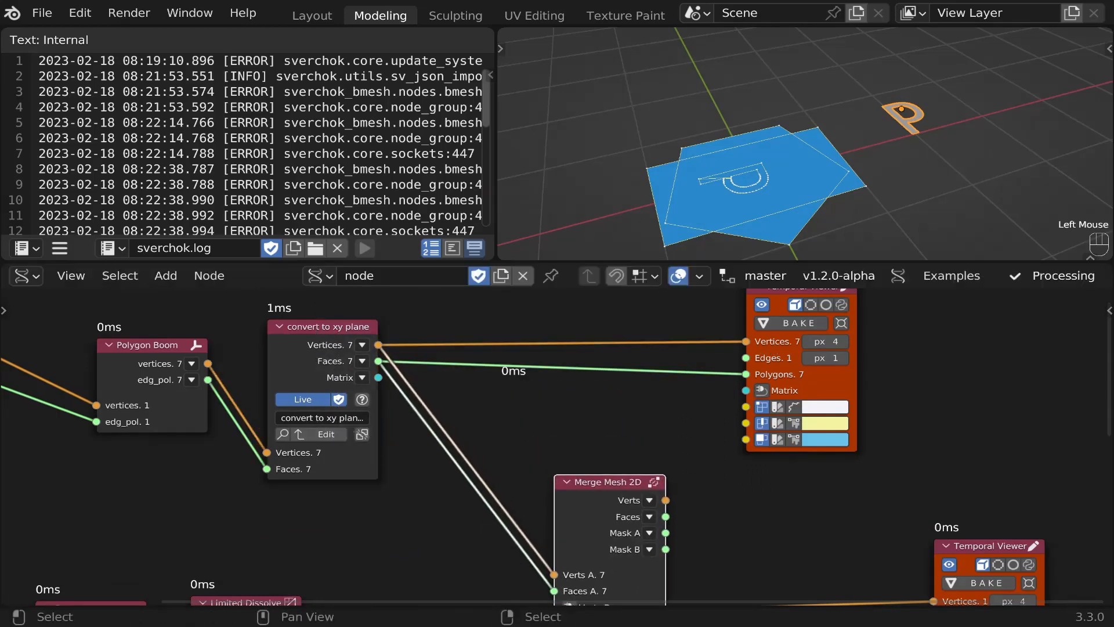
# Link Limited Dissolve's Verts and Polys outputs to Verts B and Faces B of Merge Mesh 2D.
pyautogui.moveTo(410, 554); pyautogui.dragTo(395, 417, button='middle')
pyautogui.scroll(3, 395, 416)
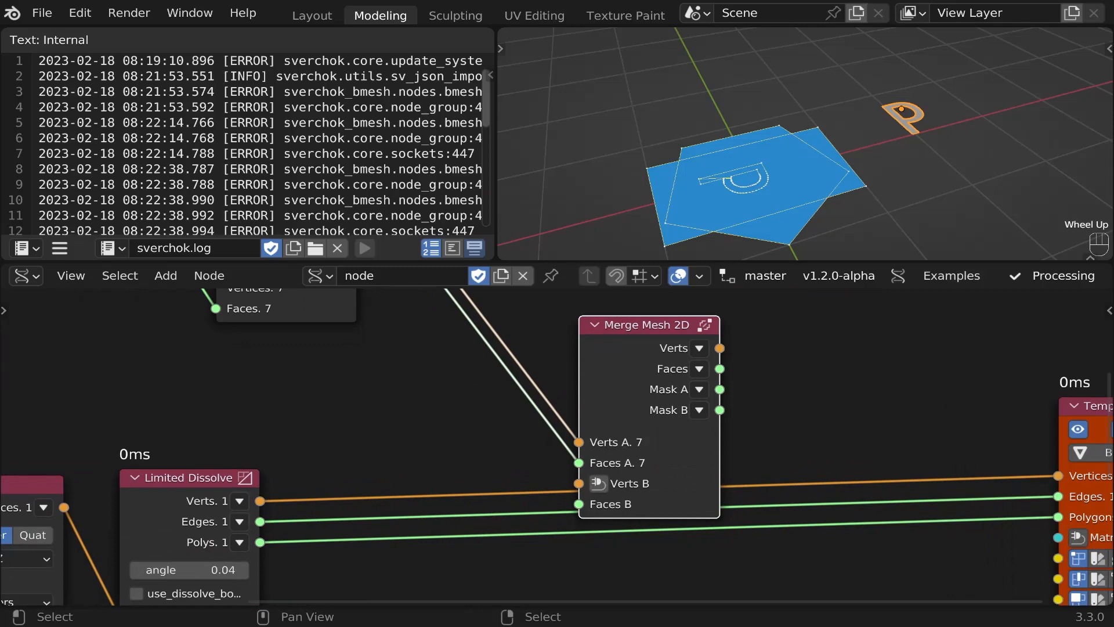
pyautogui.moveTo(259, 501); pyautogui.dragTo(259, 541)
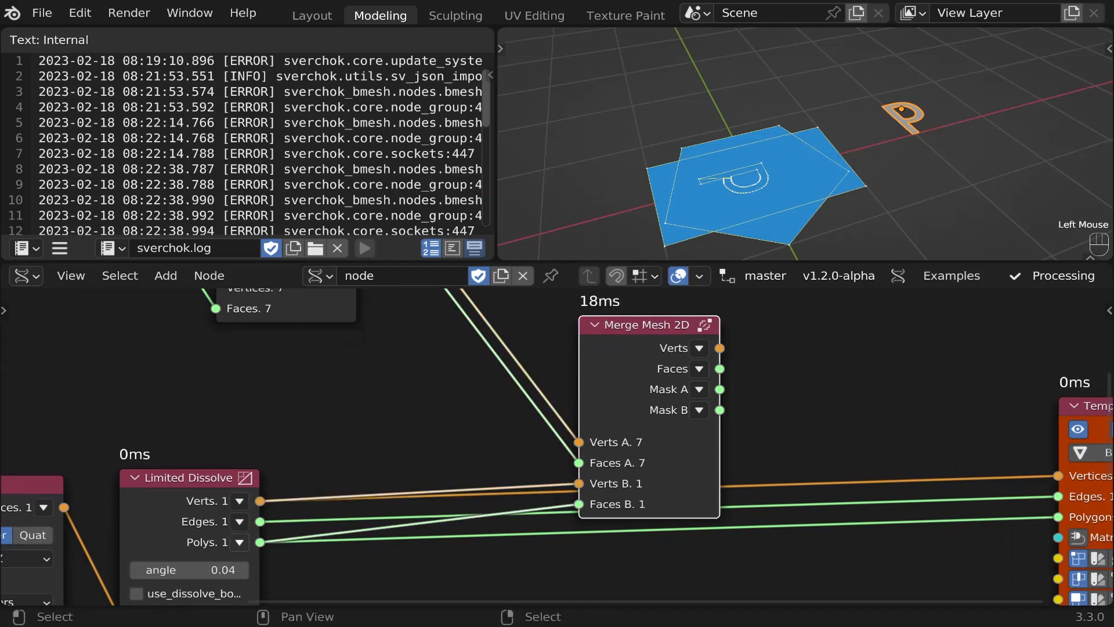
# Feed the Merge Mesh 2D Verts and Faces into the upper Temporal Viewer and arrange the two nodes side by side.
pyautogui.scroll(-1, 258, 542)
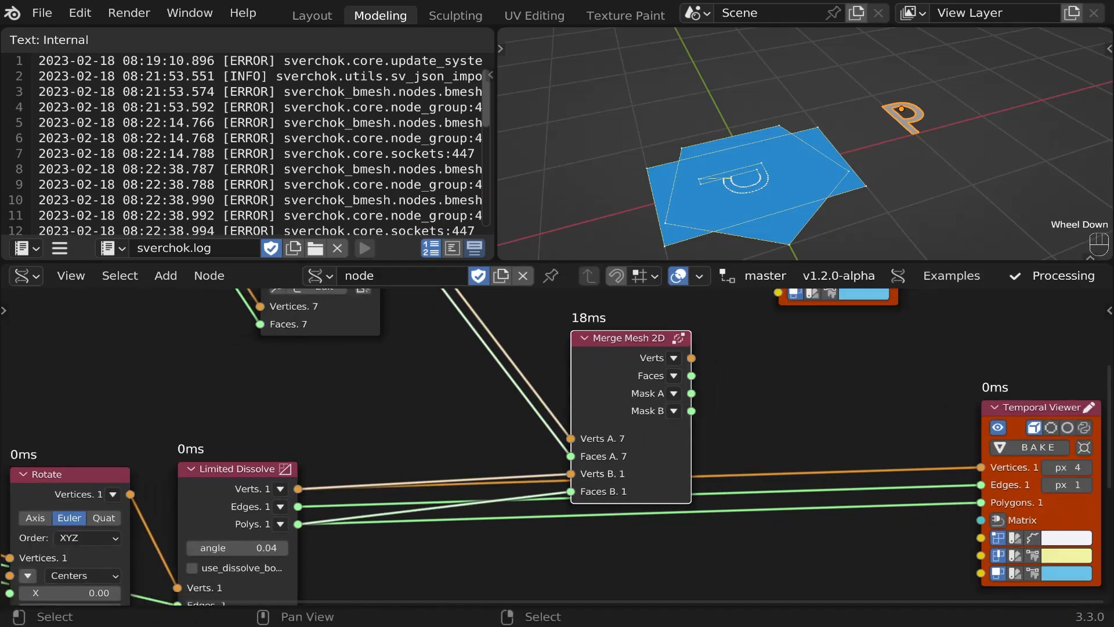
pyautogui.moveTo(632, 392); pyautogui.dragTo(458, 493, button='middle')
pyautogui.keyDown('ctrl'); pyautogui.click(456, 493); pyautogui.keyUp('ctrl')
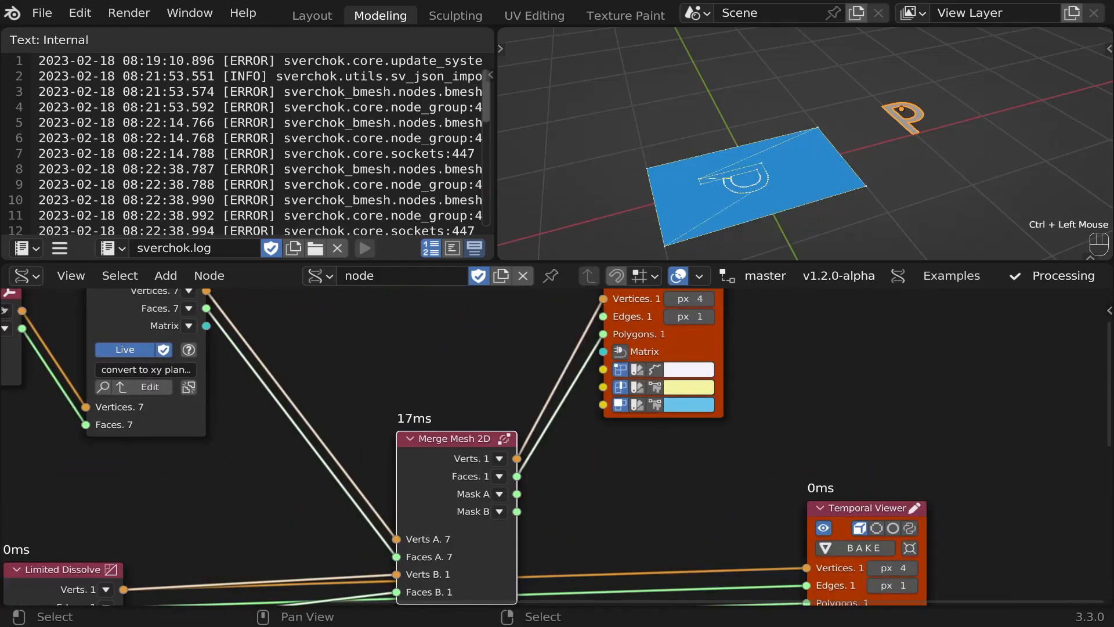
pyautogui.moveTo(676, 342); pyautogui.dragTo(738, 451)
pyautogui.moveTo(449, 490); pyautogui.dragTo(518, 438)
pyautogui.moveTo(518, 439); pyautogui.dragTo(535, 342, button='middle')
# Delete the spare Temporal Viewer that shows the Limited Dissolve output.
pyautogui.moveTo(777, 456); pyautogui.dragTo(865, 510)
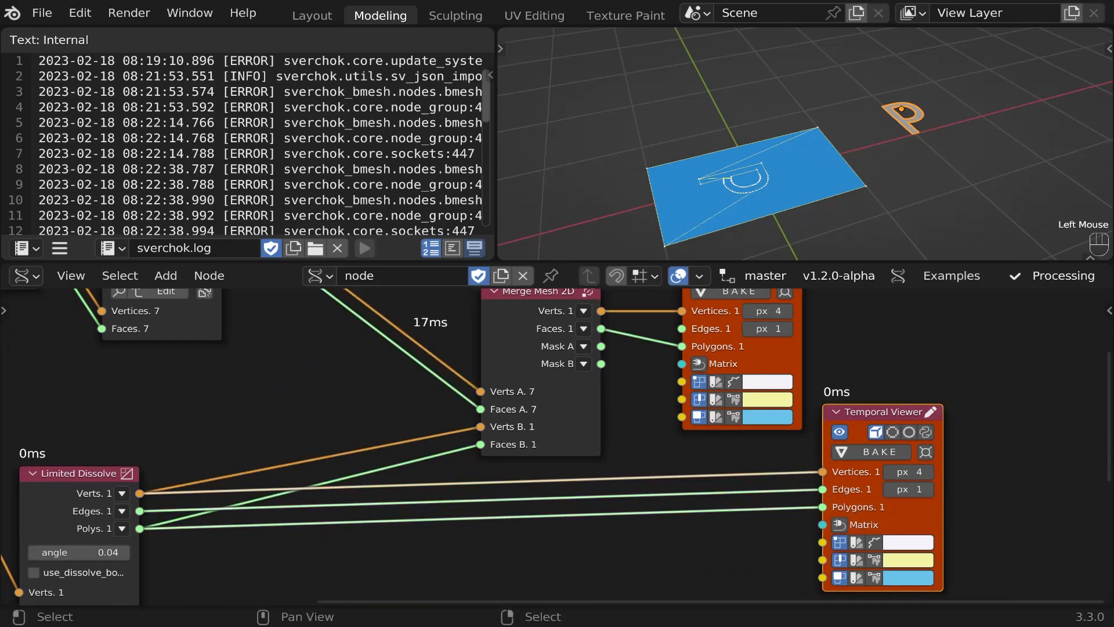
pyautogui.press('x')
pyautogui.scroll(6, 643, 328)
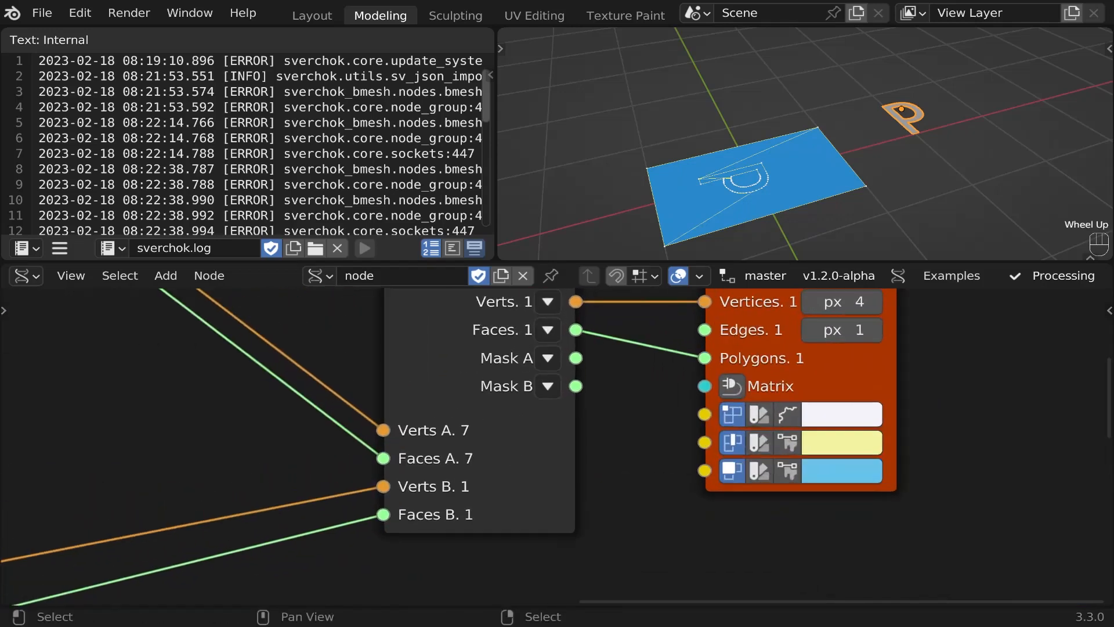
pyautogui.moveTo(643, 328); pyautogui.dragTo(653, 377, button='middle')
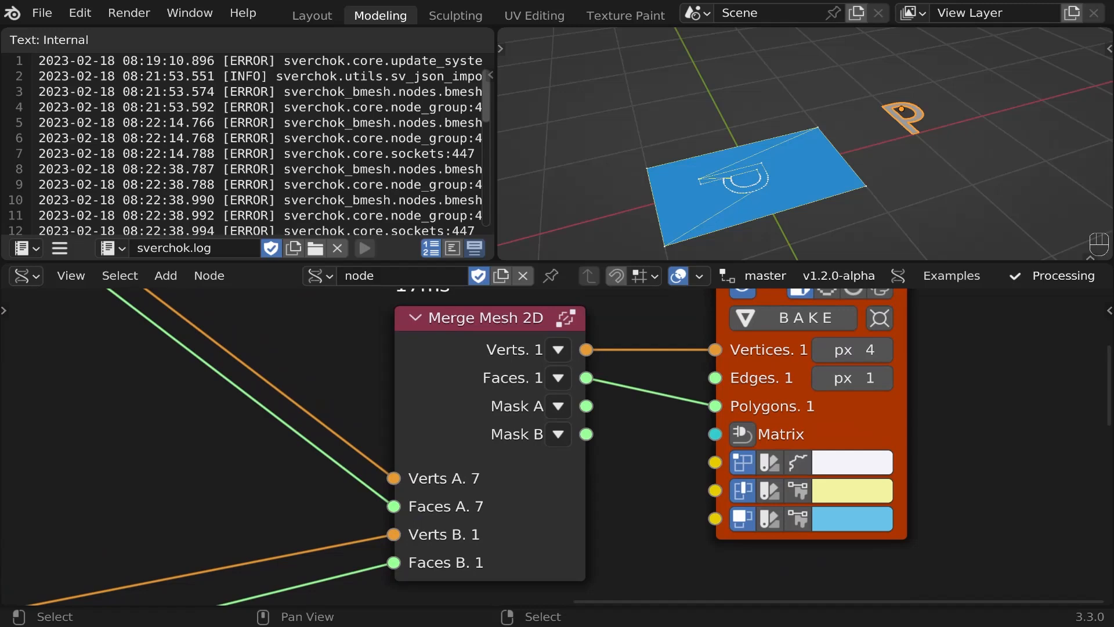
# Add a List Match node between convert to xy plane and Merge Mesh 2D.
pyautogui.scroll(-12, 934, 452)
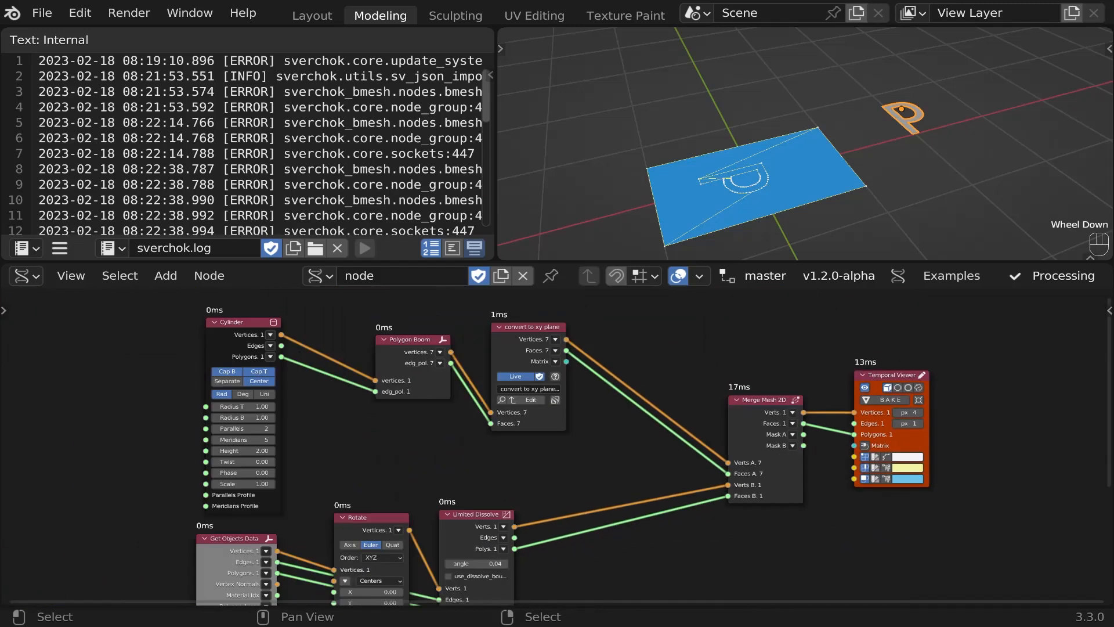
pyautogui.scroll(5, 633, 447)
pyautogui.moveTo(691, 421); pyautogui.dragTo(549, 445, button='middle')
pyautogui.scroll(2, 572, 442)
pyautogui.press('1')
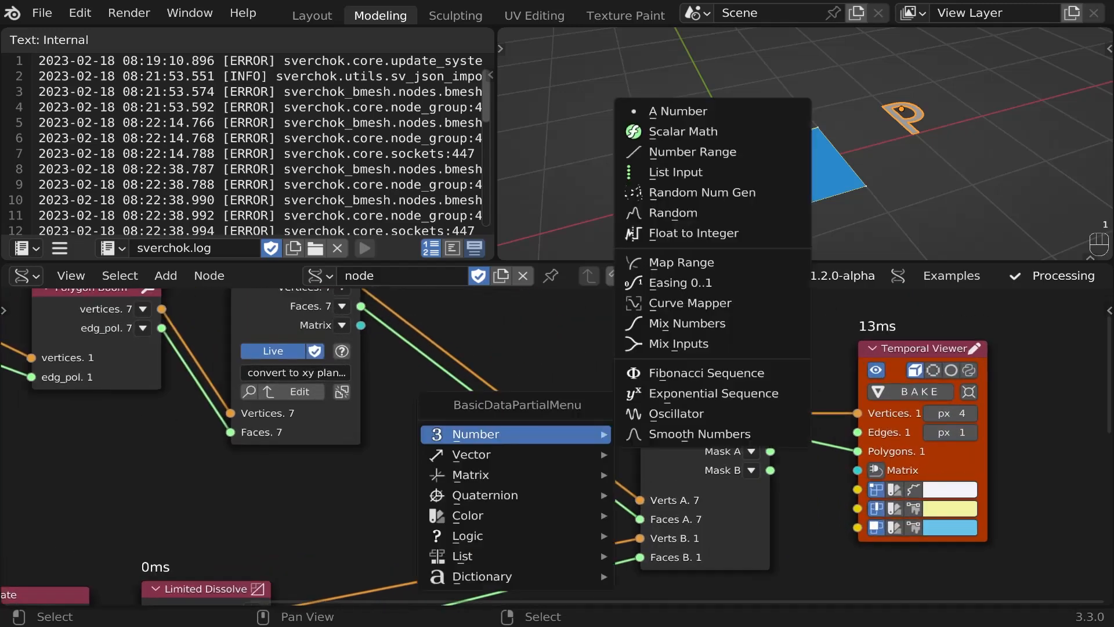
pyautogui.moveTo(493, 556)
pyautogui.moveTo(678, 222)
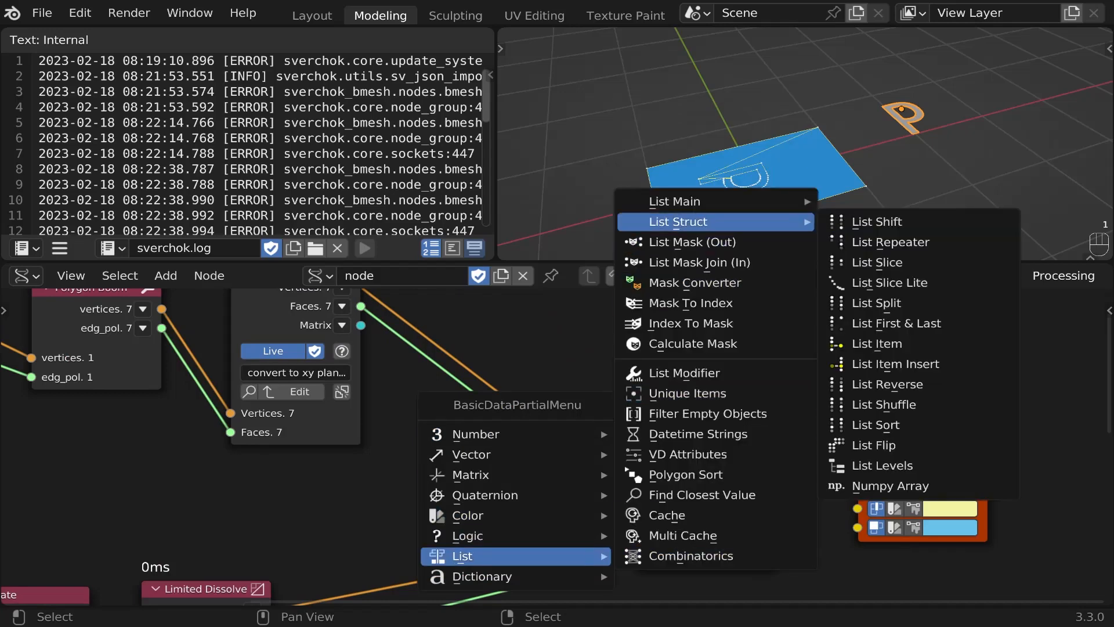
pyautogui.moveTo(674, 201)
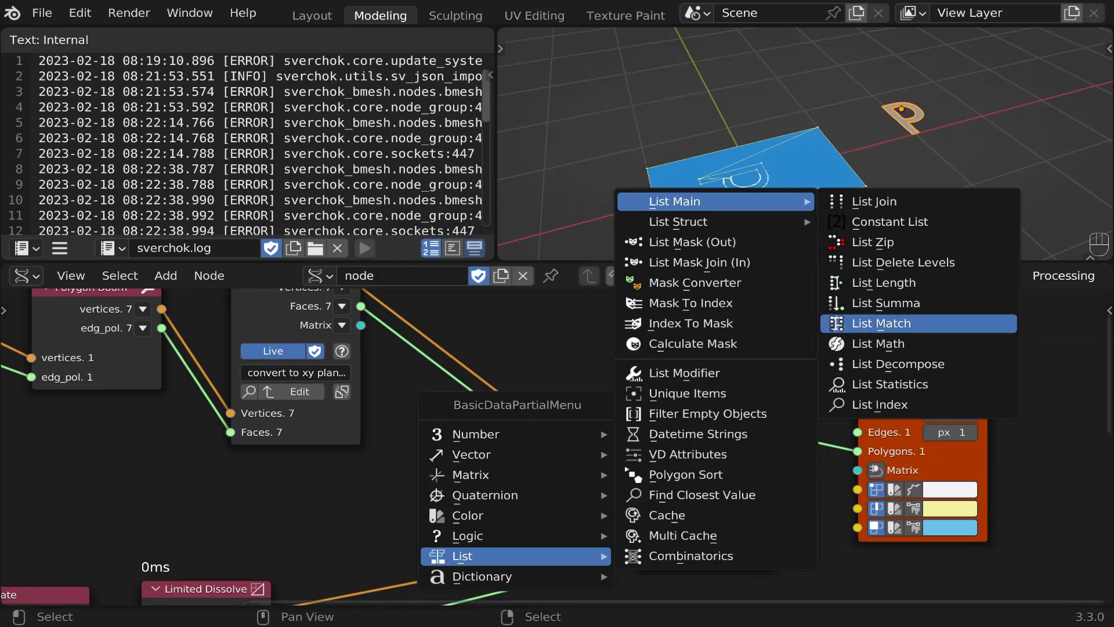
pyautogui.click(881, 323)
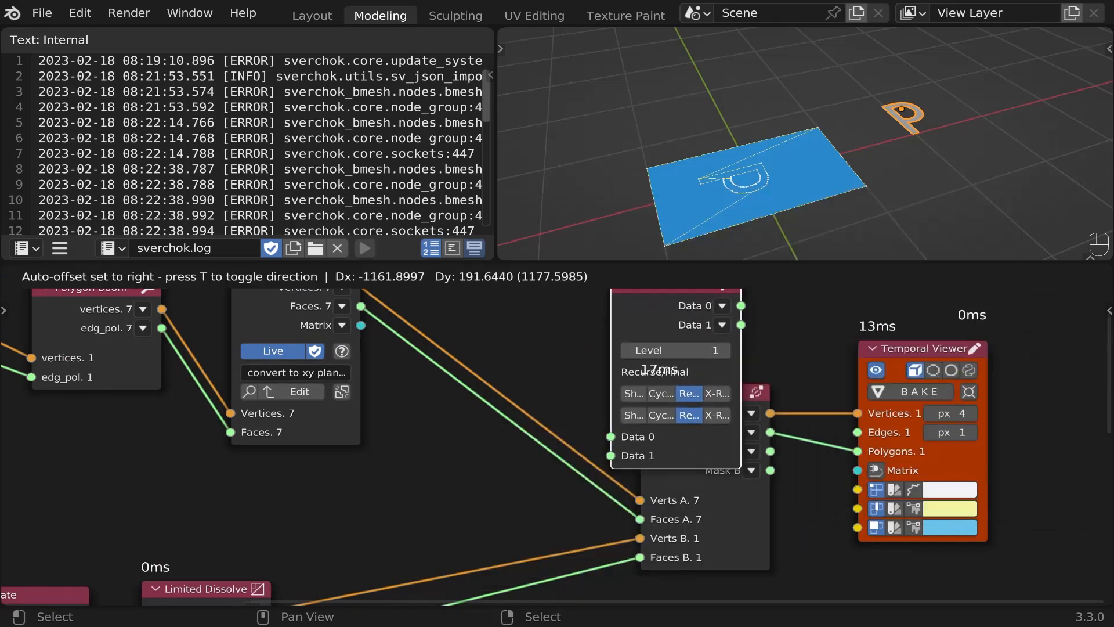
pyautogui.click(577, 349)
# Connect convert to xy plane's Vertices to List Match Data 0 and Limited Dissolve's Verts to Data 1.
pyautogui.moveTo(577, 350); pyautogui.dragTo(580, 429, button='middle')
pyautogui.scroll(1, 580, 429)
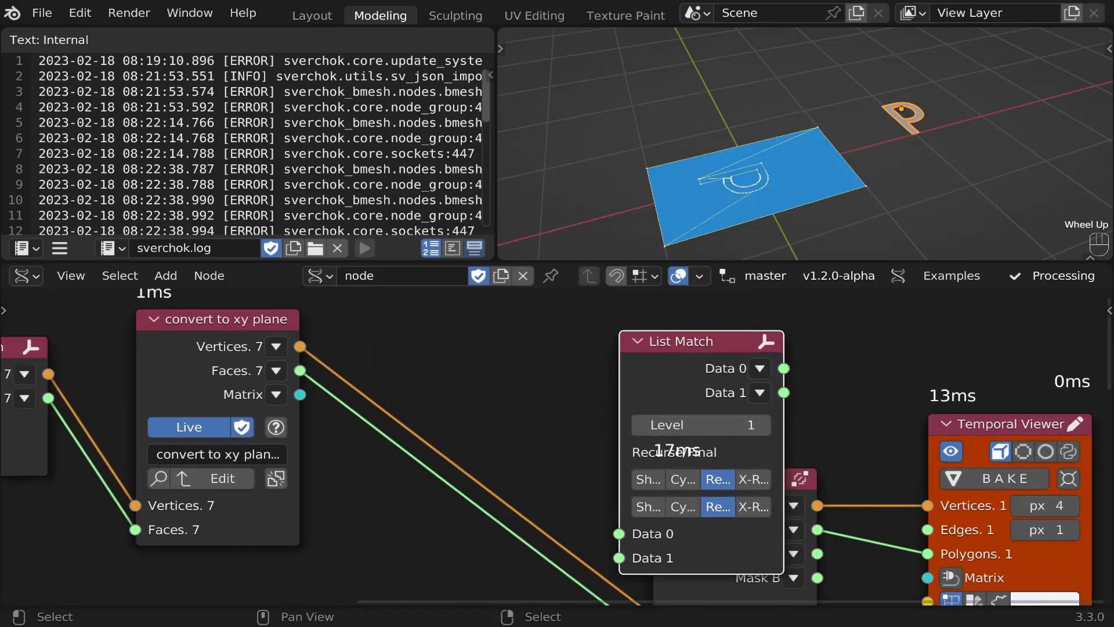
pyautogui.moveTo(299, 346); pyautogui.dragTo(619, 533)
pyautogui.scroll(-2, 619, 533)
pyautogui.moveTo(618, 534); pyautogui.dragTo(766, 374, button='middle')
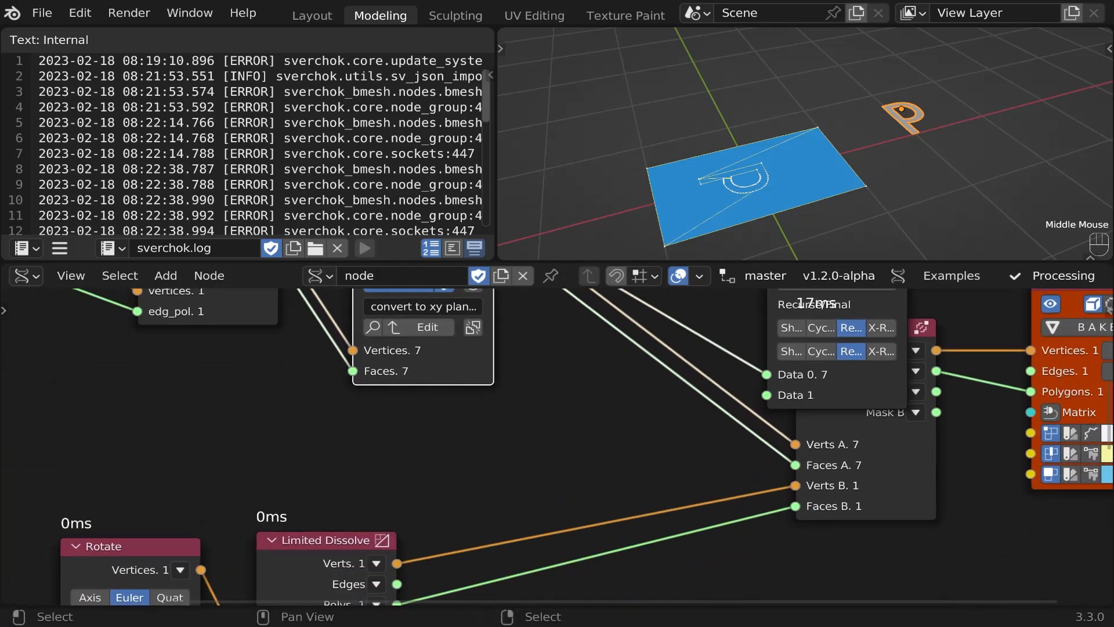
pyautogui.moveTo(807, 380); pyautogui.dragTo(620, 527)
pyautogui.moveTo(621, 527); pyautogui.dragTo(609, 515, button='middle')
pyautogui.scroll(2, 609, 514)
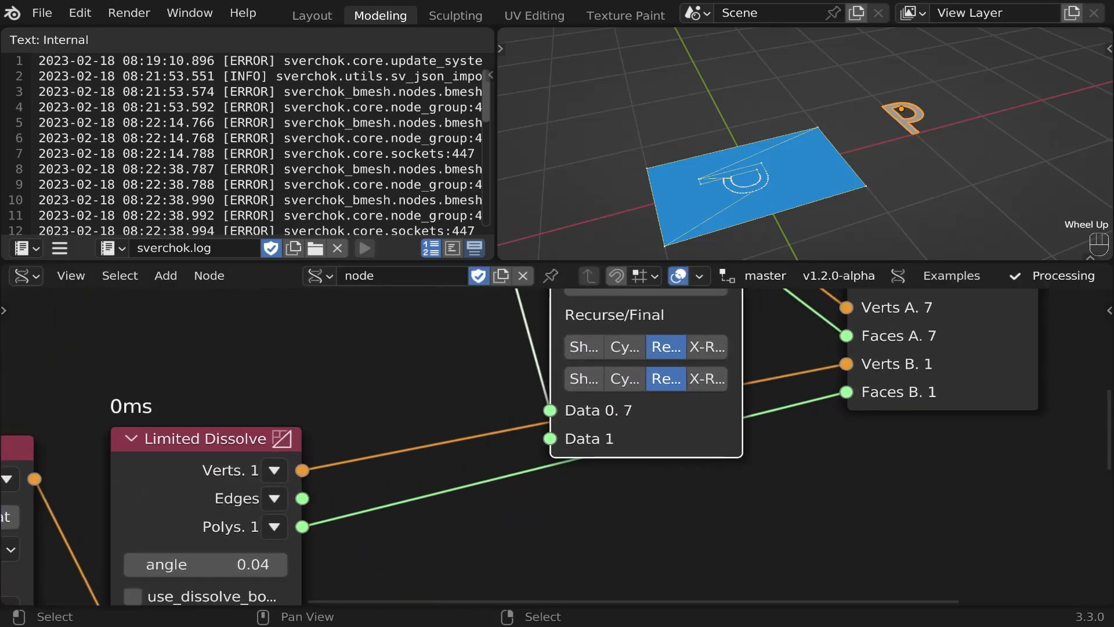
pyautogui.moveTo(302, 470); pyautogui.dragTo(550, 439)
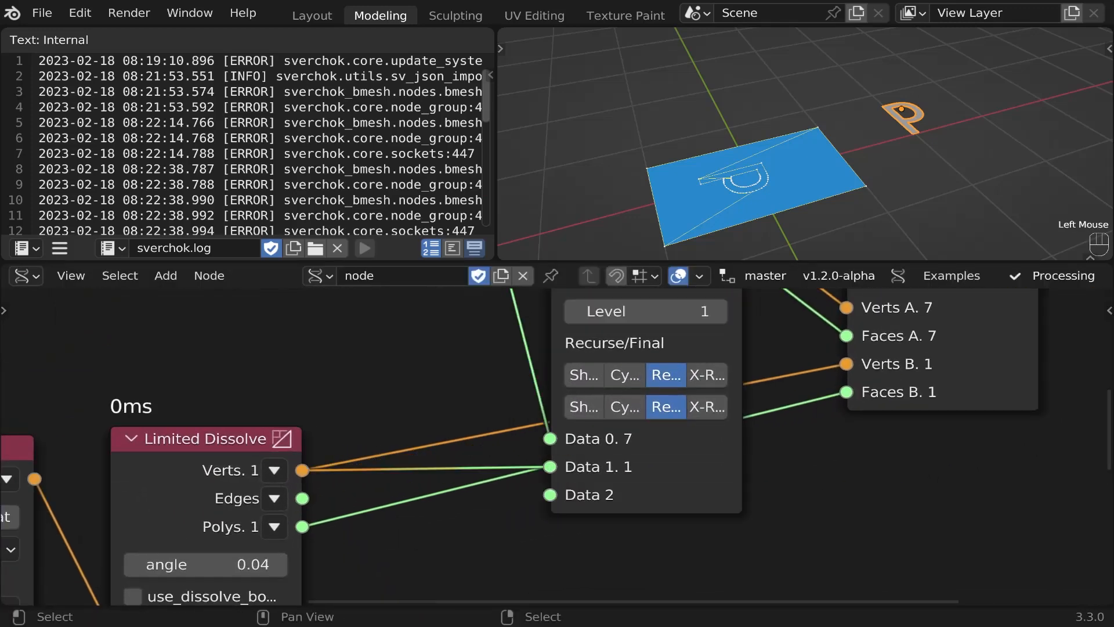
# Route the List Match Data 0 and Data 1 outputs into Verts A and Verts B of Merge Mesh 2D.
pyautogui.scroll(-2, 632, 442)
pyautogui.moveTo(667, 342); pyautogui.dragTo(498, 451, button='middle')
pyautogui.scroll(1, 499, 447)
pyautogui.moveTo(455, 365)
pyautogui.mouseDown()
pyautogui.moveTo(440, 414)
pyautogui.moveTo(459, 348)
pyautogui.moveTo(436, 362)
pyautogui.mouseUp()
pyautogui.scroll(-3, 500, 402)
pyautogui.scroll(1, 682, 290)
pyautogui.scroll(2, 521, 417)
pyautogui.moveTo(498, 378); pyautogui.dragTo(621, 492)
pyautogui.moveTo(498, 407); pyautogui.dragTo(621, 548)
# Space Merge Mesh 2D and the Temporal Viewer farther from List Match, and raise List Match beside convert to xy plane.
pyautogui.scroll(-2, 606, 523)
pyautogui.moveTo(701, 499); pyautogui.dragTo(580, 512, button='middle')
pyautogui.moveTo(891, 368); pyautogui.dragTo(709, 430)
pyautogui.moveTo(406, 459); pyautogui.dragTo(535, 397, button='middle')
pyautogui.click(464, 400)
pyautogui.moveTo(457, 413); pyautogui.dragTo(467, 328)
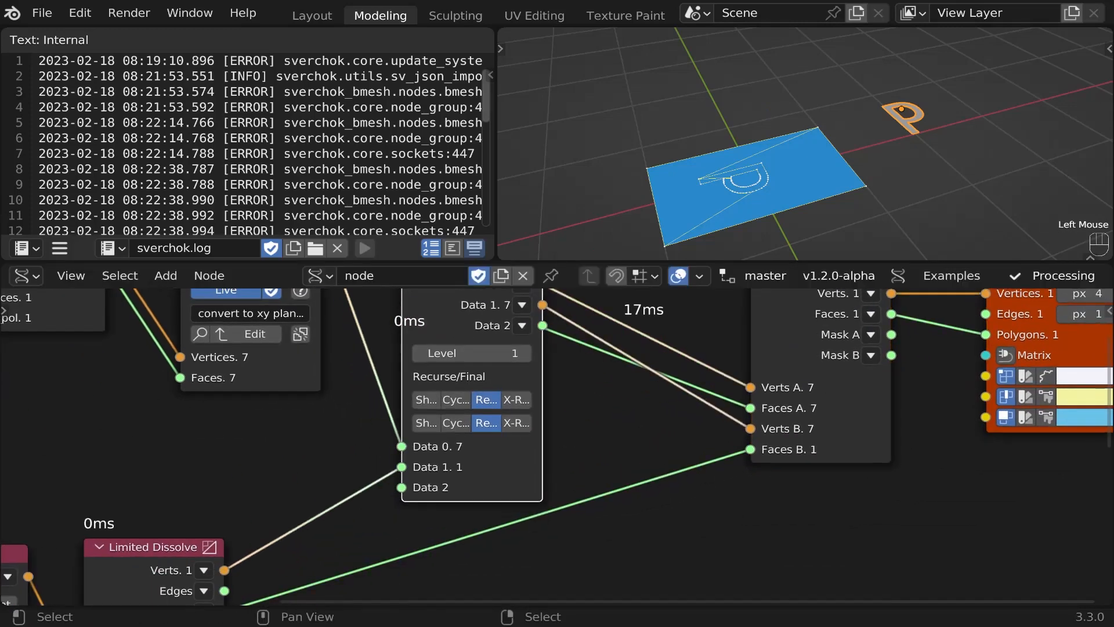
# Duplicate the List Match node and place the copy over the lower part of Merge Mesh 2D.
pyautogui.scroll(-3, 467, 329)
pyautogui.moveTo(467, 329); pyautogui.dragTo(442, 374, button='middle')
pyautogui.hotkey('shift', 'd')
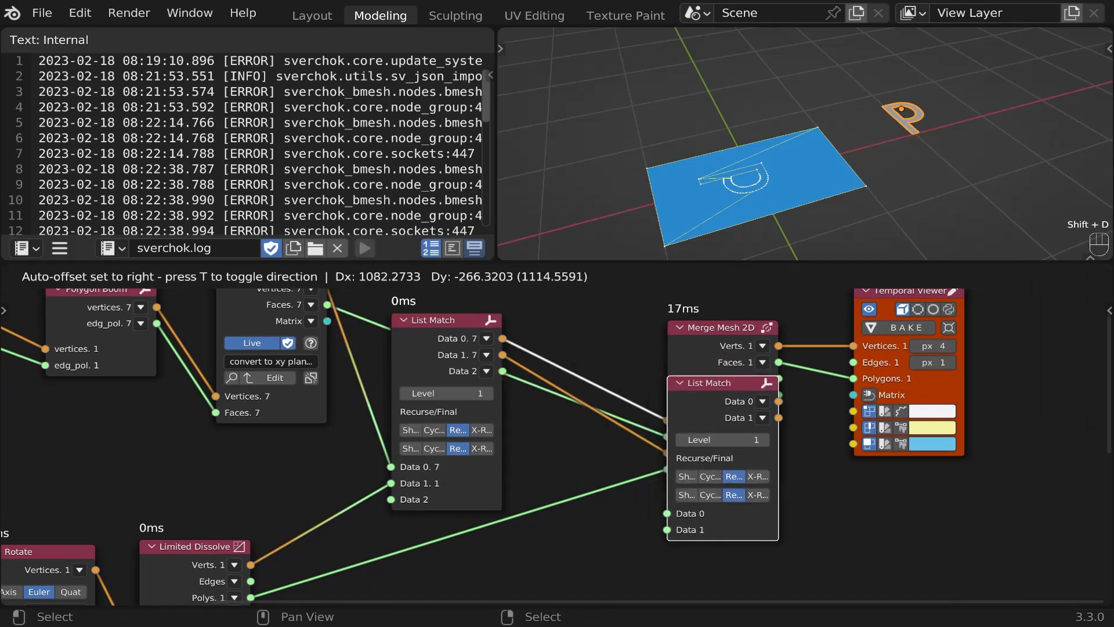
pyautogui.click(754, 441)
pyautogui.moveTo(754, 441); pyautogui.dragTo(663, 467, button='middle')
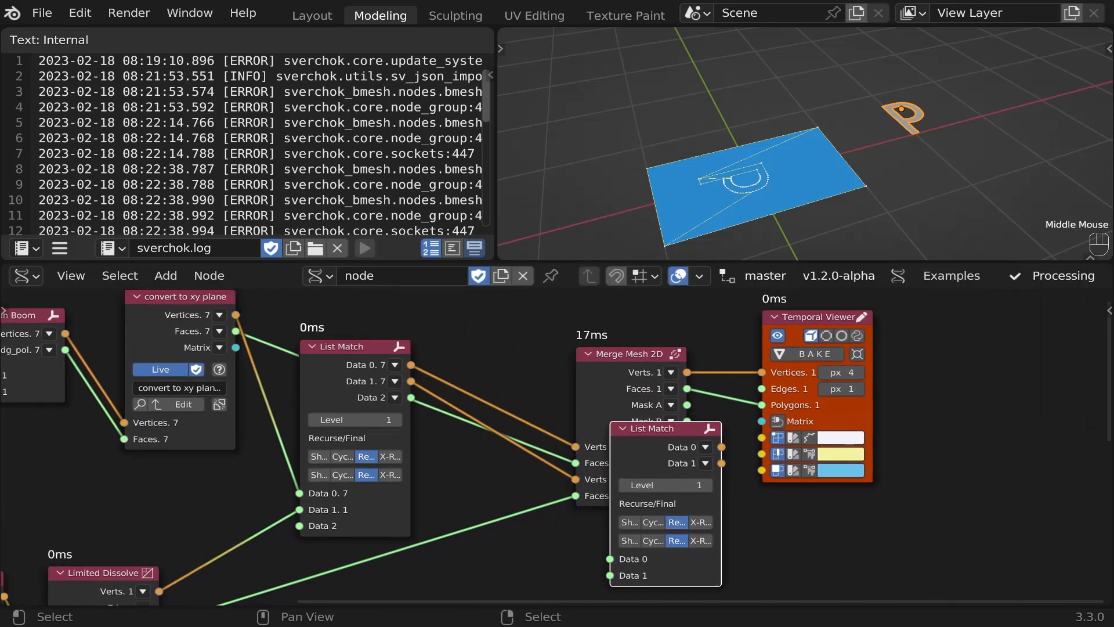
# Connect convert to xy plane's Faces to Data 0 and Limited Dissolve's Polys to Data 1 of the duplicated List Match.
pyautogui.moveTo(236, 331); pyautogui.dragTo(610, 558)
pyautogui.moveTo(315, 495); pyautogui.dragTo(288, 384, button='middle')
pyautogui.scroll(1, 288, 384)
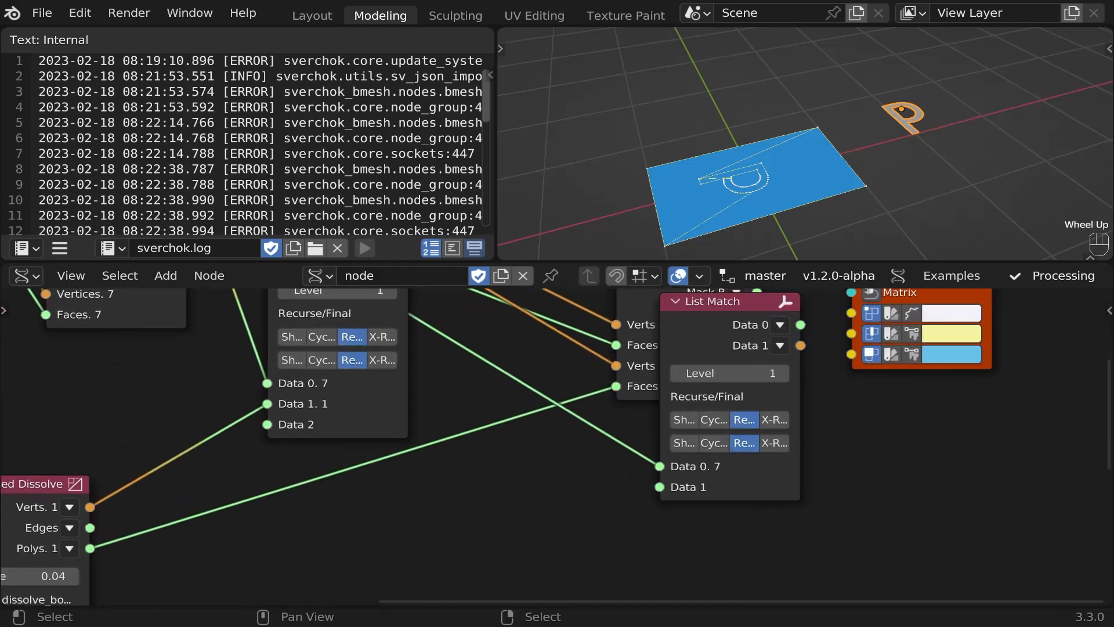
pyautogui.moveTo(90, 548); pyautogui.dragTo(660, 486)
pyautogui.scroll(-1, 660, 487)
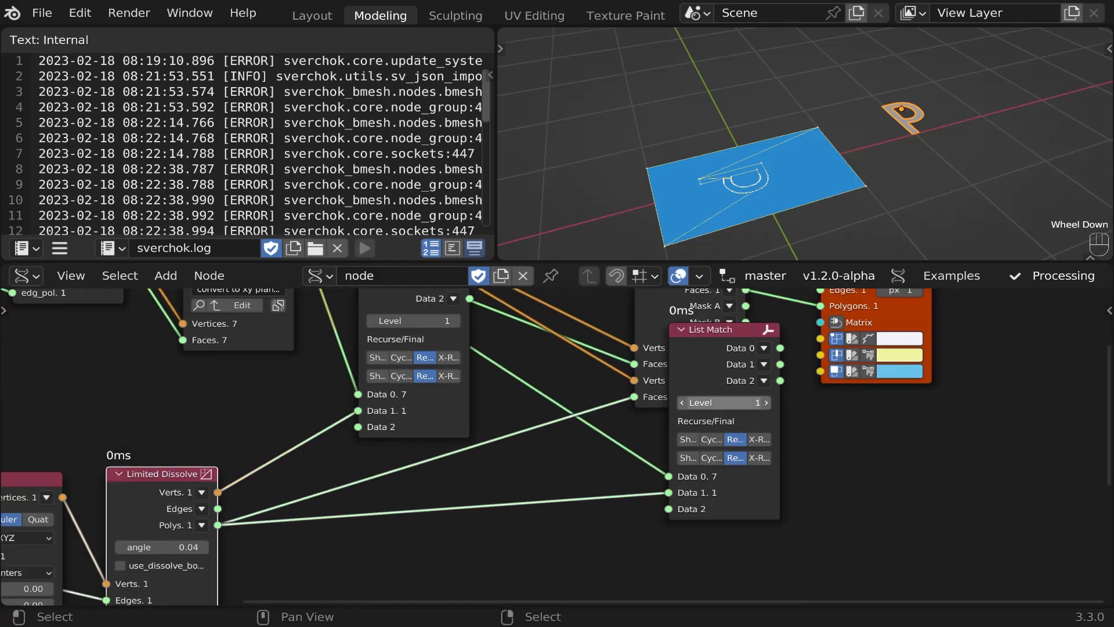
# Route the second List Match's Data 0 and Data 1 into Faces A and Faces B of Merge Mesh 2D, placing it below the first List Match.
pyautogui.moveTo(755, 329); pyautogui.dragTo(639, 360)
pyautogui.scroll(1, 595, 377)
pyautogui.moveTo(608, 423); pyautogui.dragTo(457, 461)
pyautogui.scroll(-3, 636, 411)
pyautogui.scroll(-3, 467, 463)
pyautogui.moveTo(583, 348); pyautogui.dragTo(500, 421, button='middle')
pyautogui.scroll(2, 500, 422)
pyautogui.moveTo(565, 391); pyautogui.dragTo(514, 386)
pyautogui.scroll(1, 514, 386)
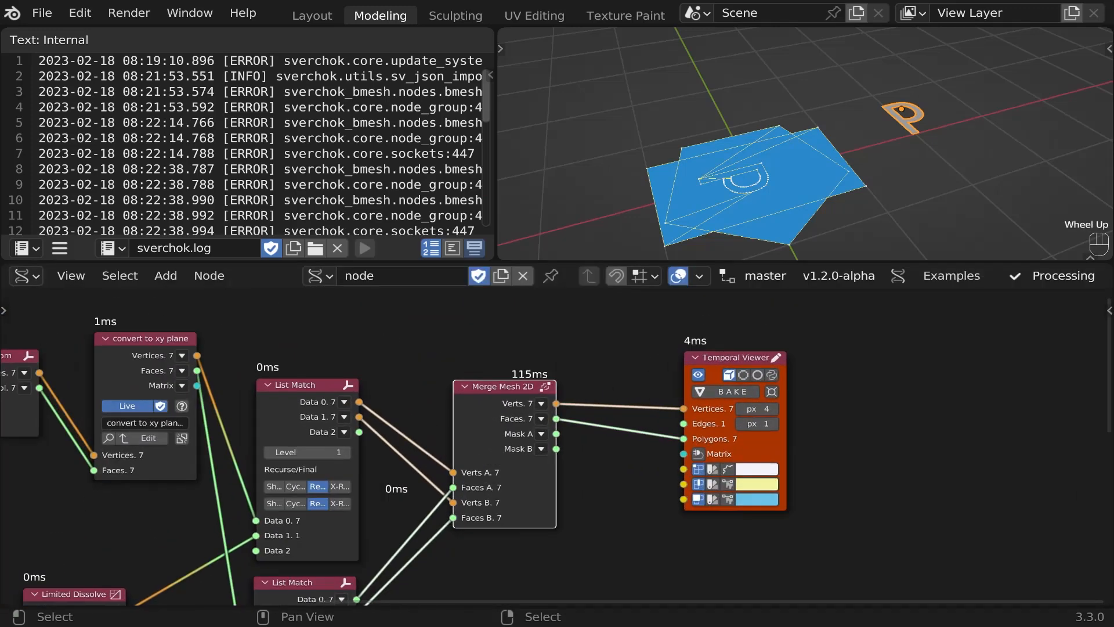
# Move the Temporal Viewer farther from Merge Mesh 2D to make room for another node.
pyautogui.scroll(3, 771, 192)
pyautogui.scroll(1, 556, 428)
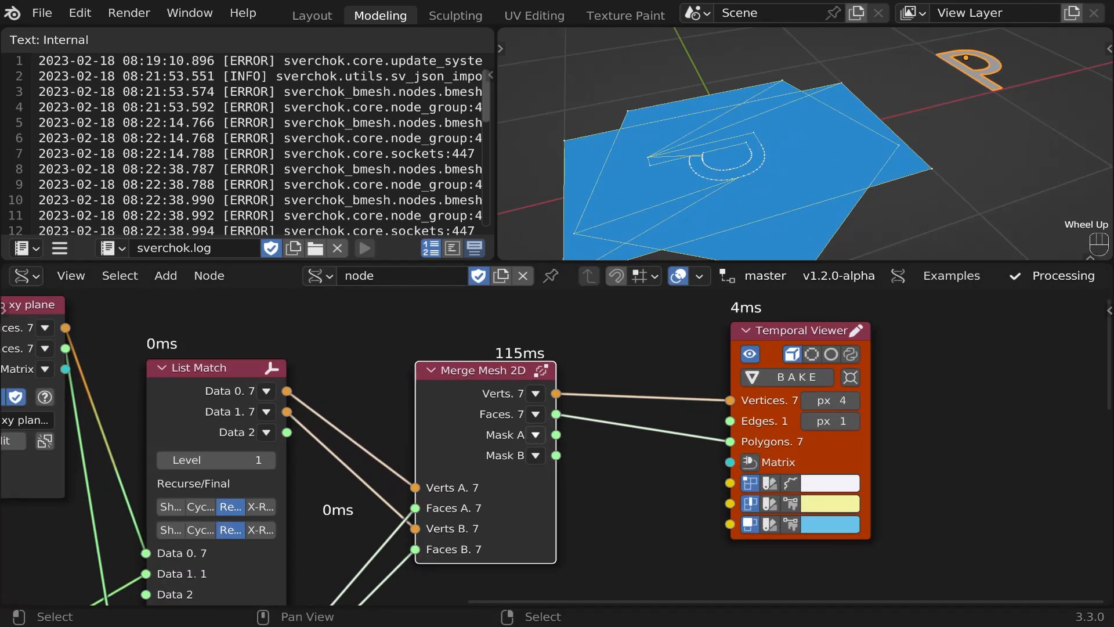
pyautogui.moveTo(551, 511); pyautogui.dragTo(611, 486, button='middle')
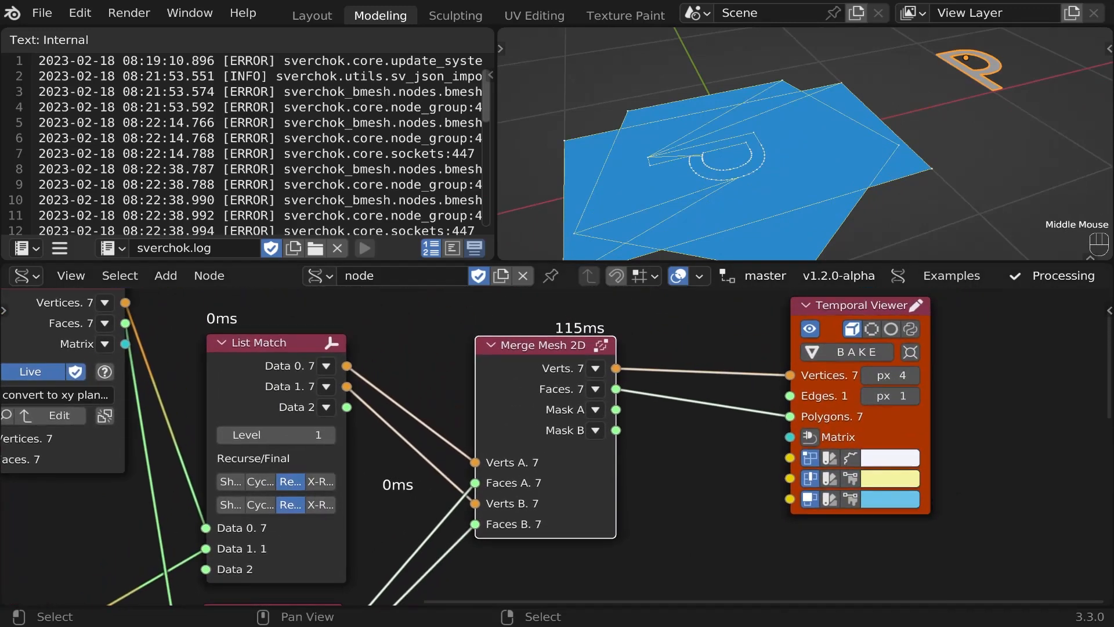
pyautogui.moveTo(737, 174); pyautogui.dragTo(765, 181, button='middle')
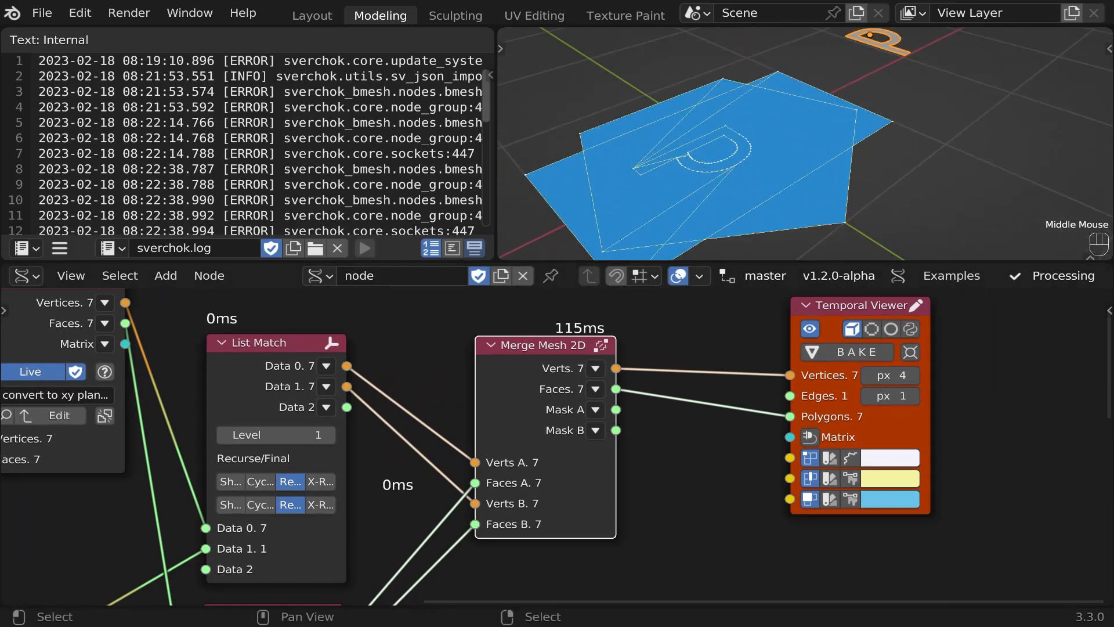
pyautogui.scroll(-2, 557, 446)
pyautogui.scroll(1, 557, 446)
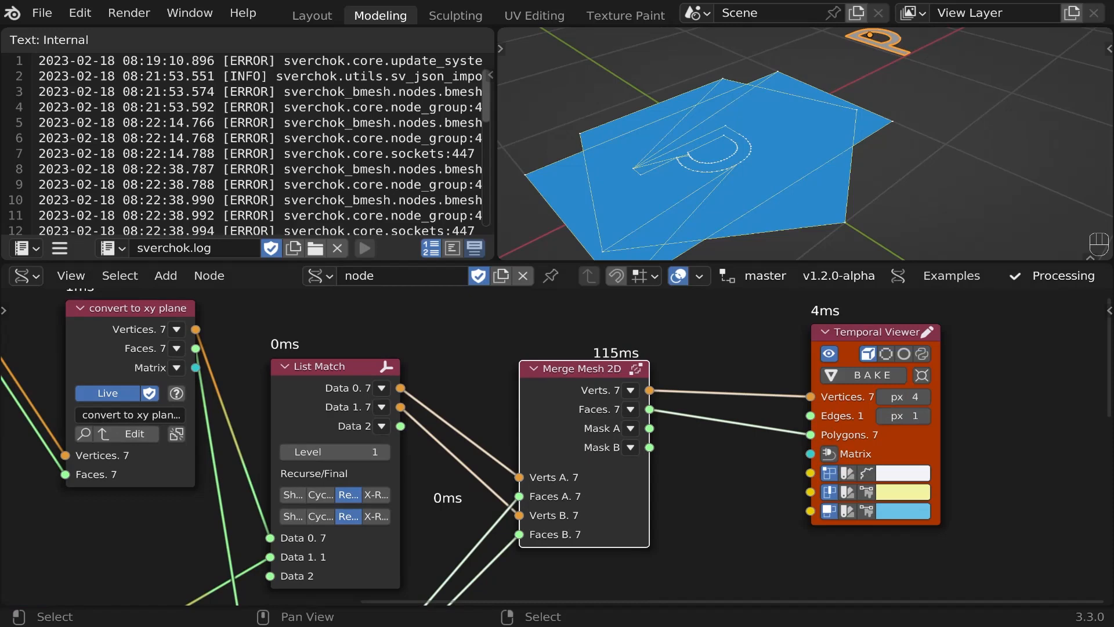
pyautogui.moveTo(850, 400); pyautogui.dragTo(603, 400, button='middle')
pyautogui.scroll(3, 603, 400)
pyautogui.moveTo(626, 316); pyautogui.dragTo(975, 321)
pyautogui.scroll(1, 727, 433)
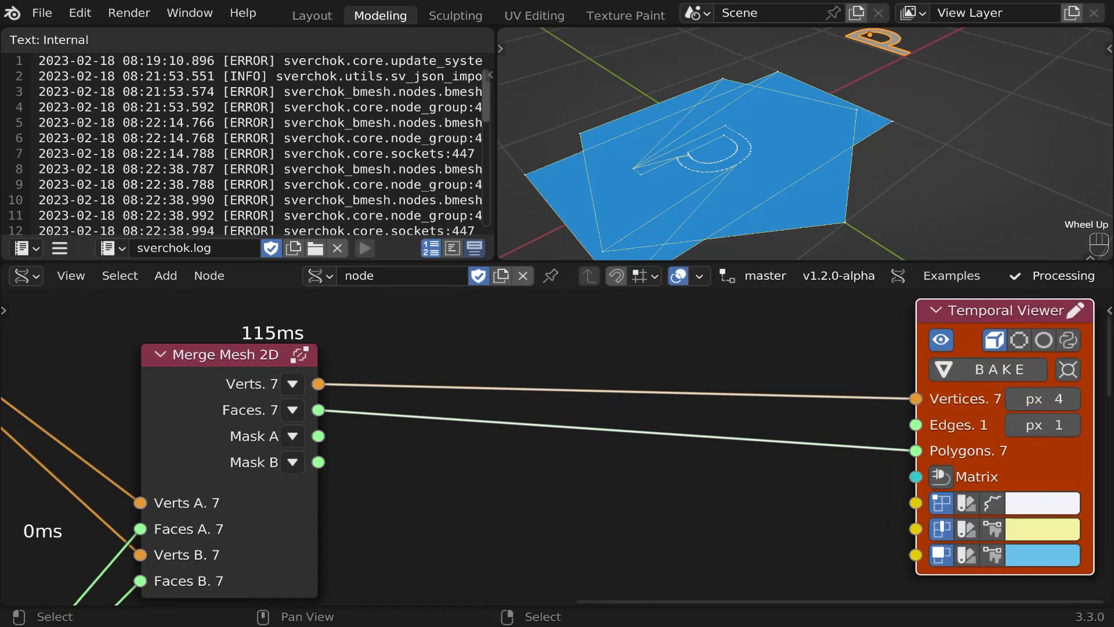
# Add an Extrude Region node from the Modifier Change group beside the Temporal Viewer.
pyautogui.scroll(1, 727, 433)
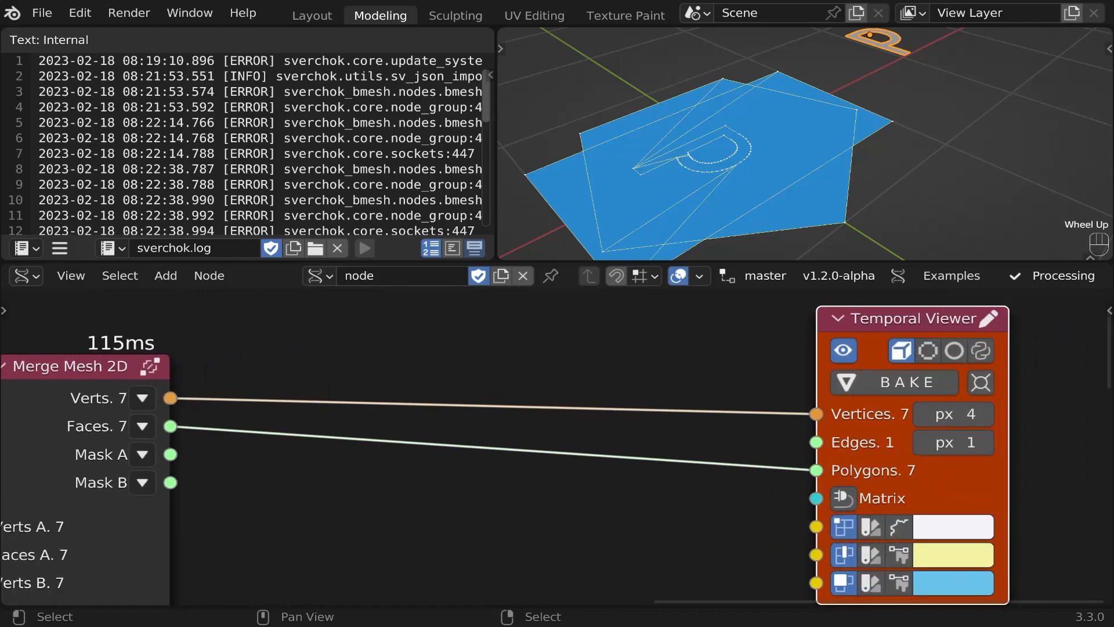
pyautogui.scroll(-1, 551, 439)
pyautogui.press('2')
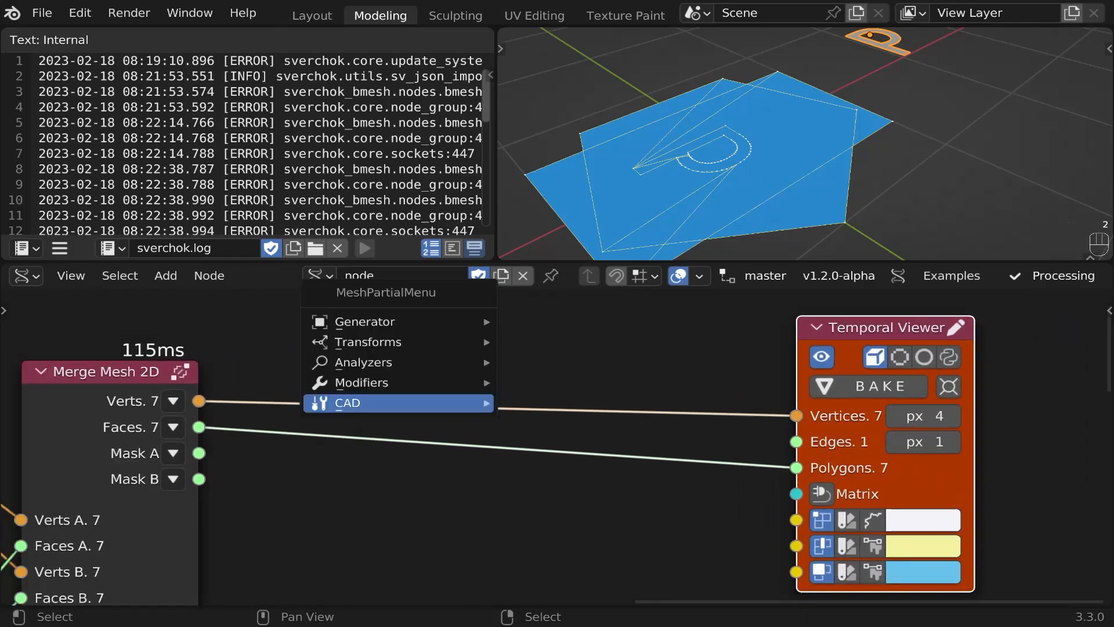
pyautogui.moveTo(359, 382)
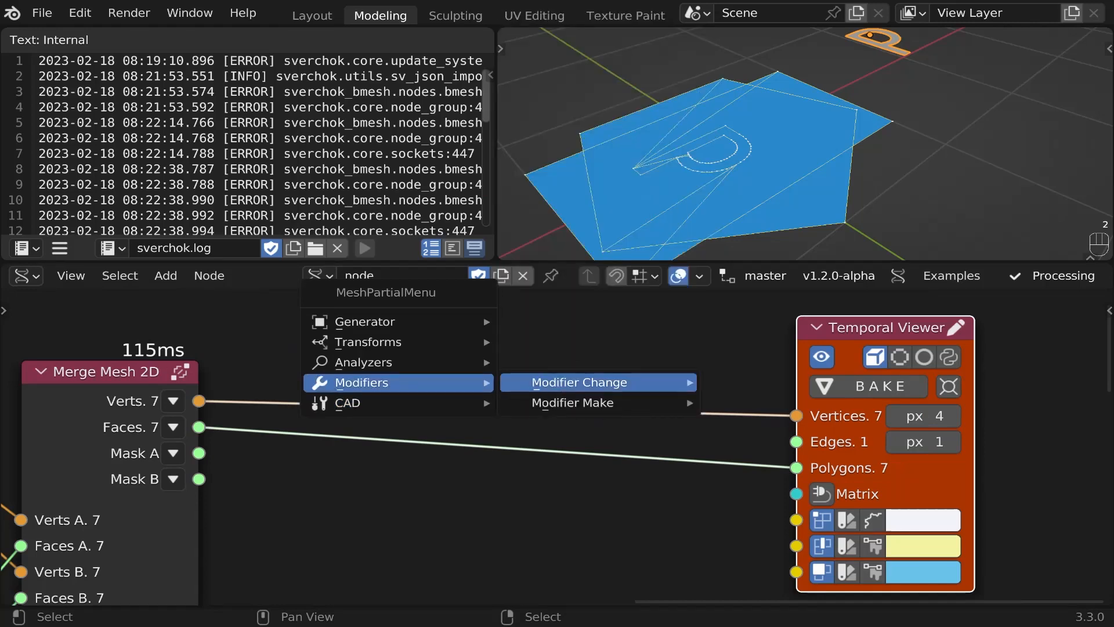
pyautogui.moveTo(579, 383)
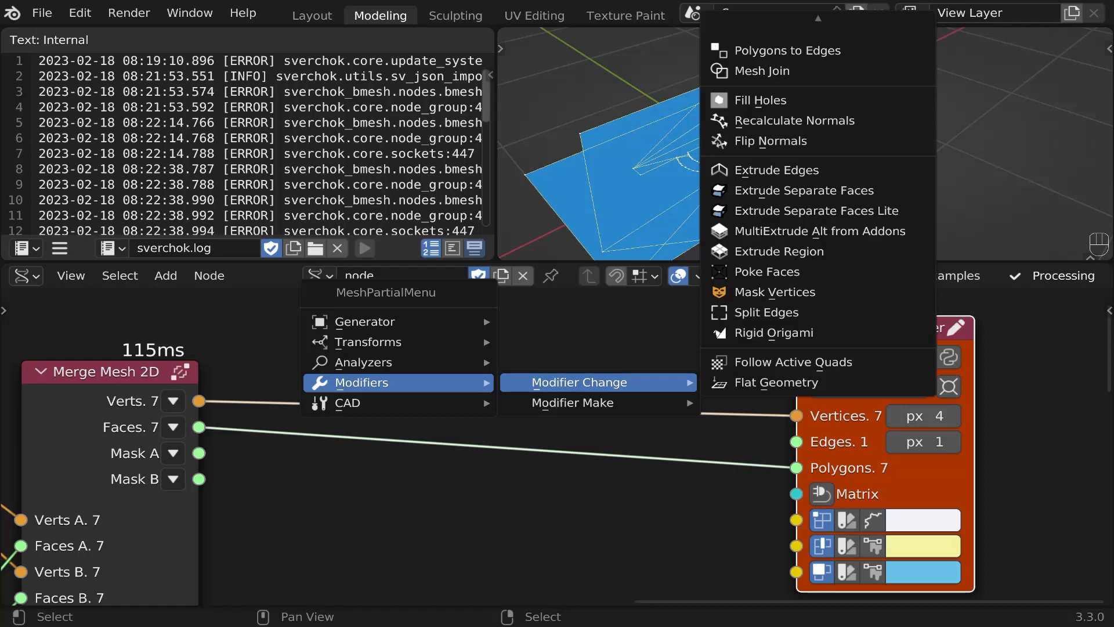
pyautogui.moveTo(572, 403)
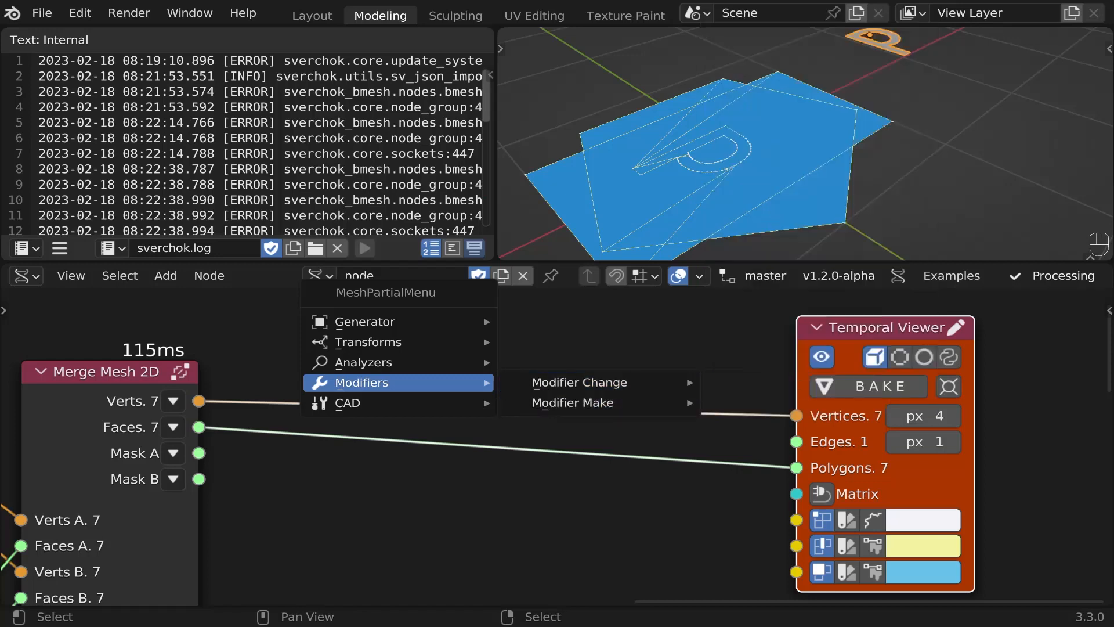
pyautogui.moveTo(348, 403)
pyautogui.scroll(-2, 609, 383)
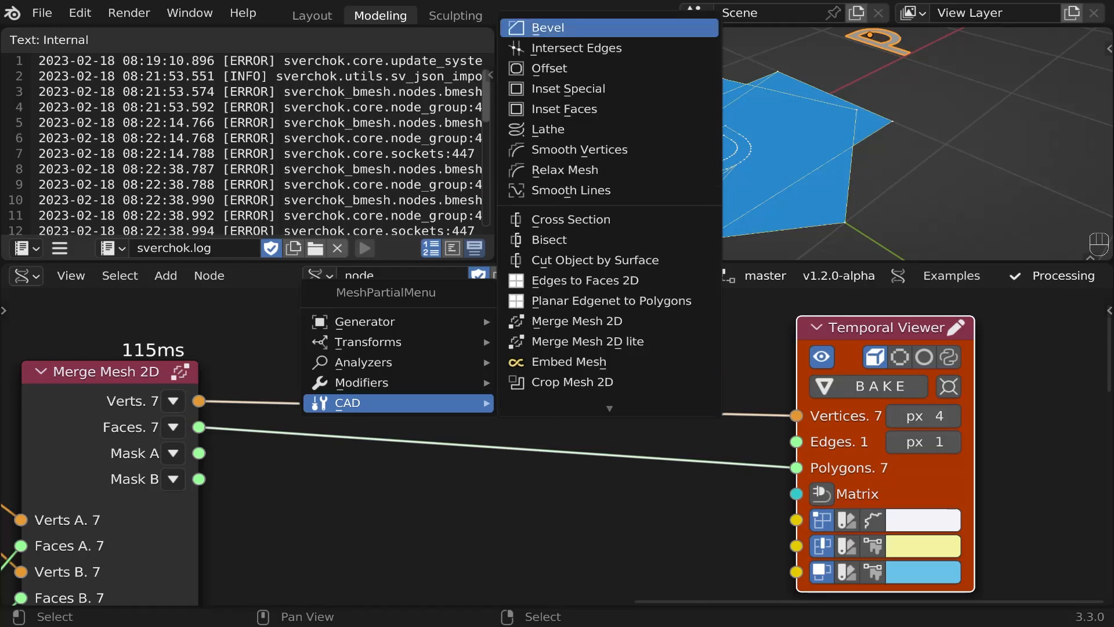
pyautogui.moveTo(400, 383)
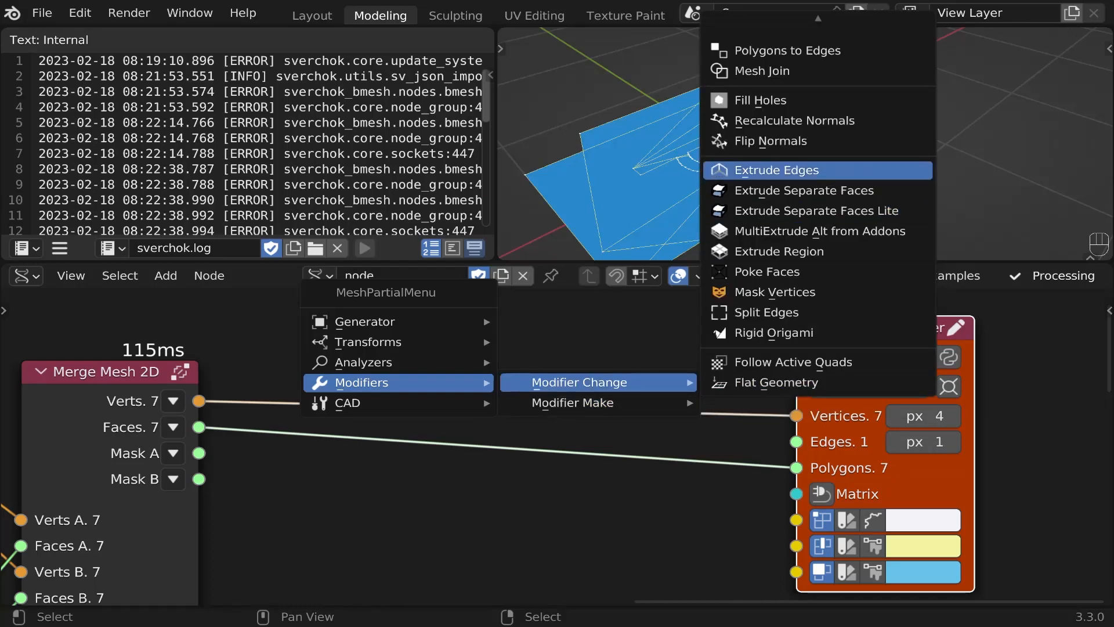
pyautogui.click(779, 251)
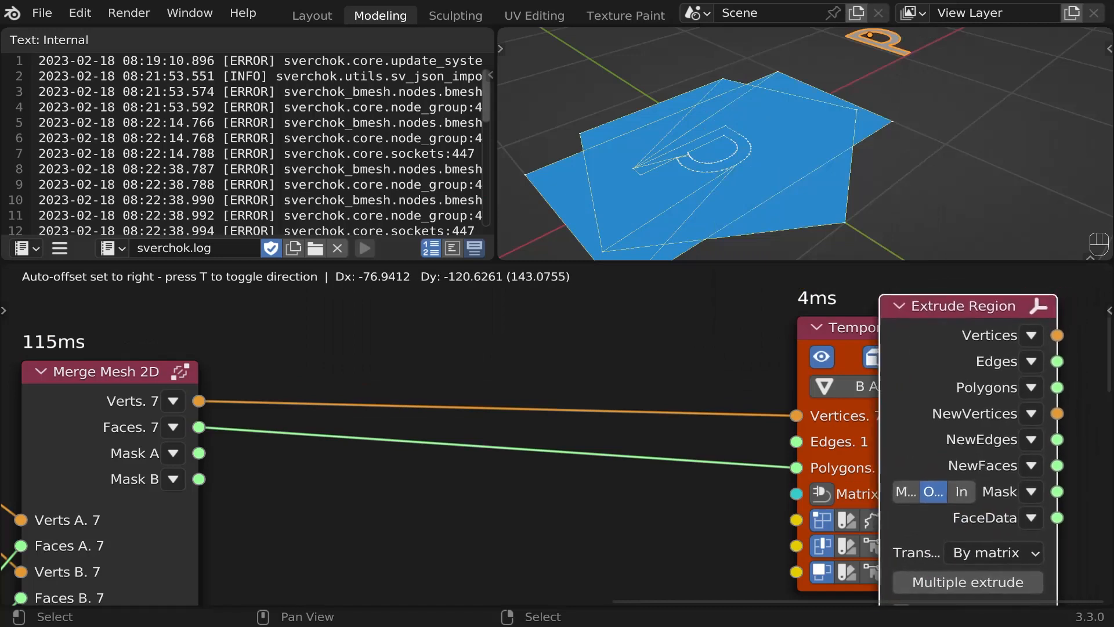
pyautogui.click(875, 302)
# Bring the Temporal Viewer closer to Merge Mesh 2D and connect Mask B to the viewer's polygon colour input.
pyautogui.scroll(-4, 442, 398)
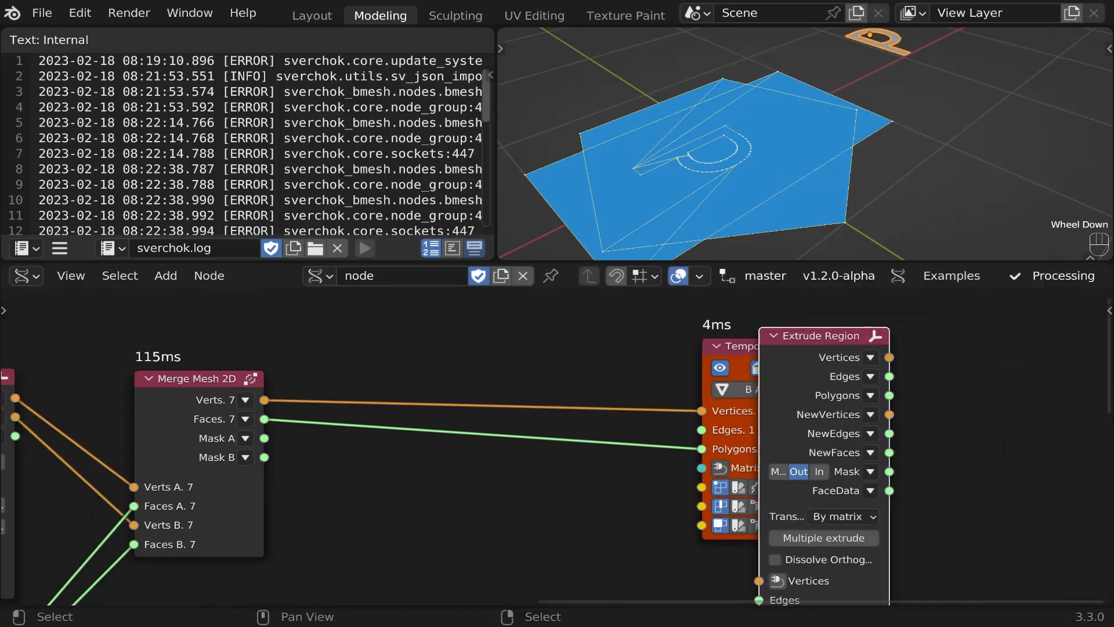
pyautogui.moveTo(728, 346); pyautogui.dragTo(511, 342)
pyautogui.scroll(2, 247, 427)
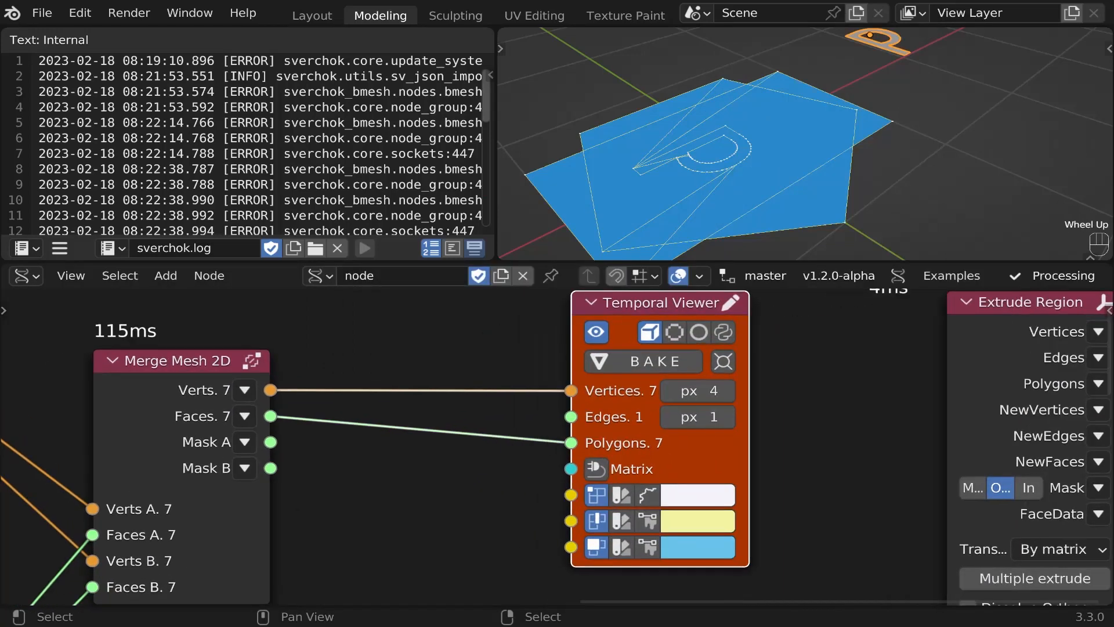
pyautogui.moveTo(271, 468); pyautogui.dragTo(571, 546)
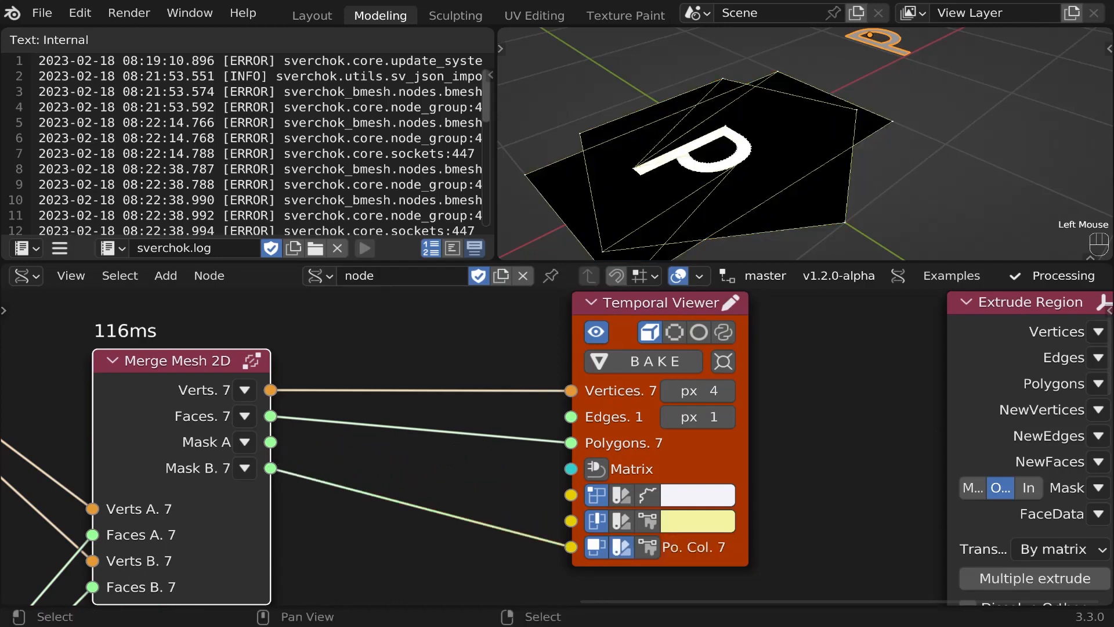
pyautogui.scroll(-2, 612, 434)
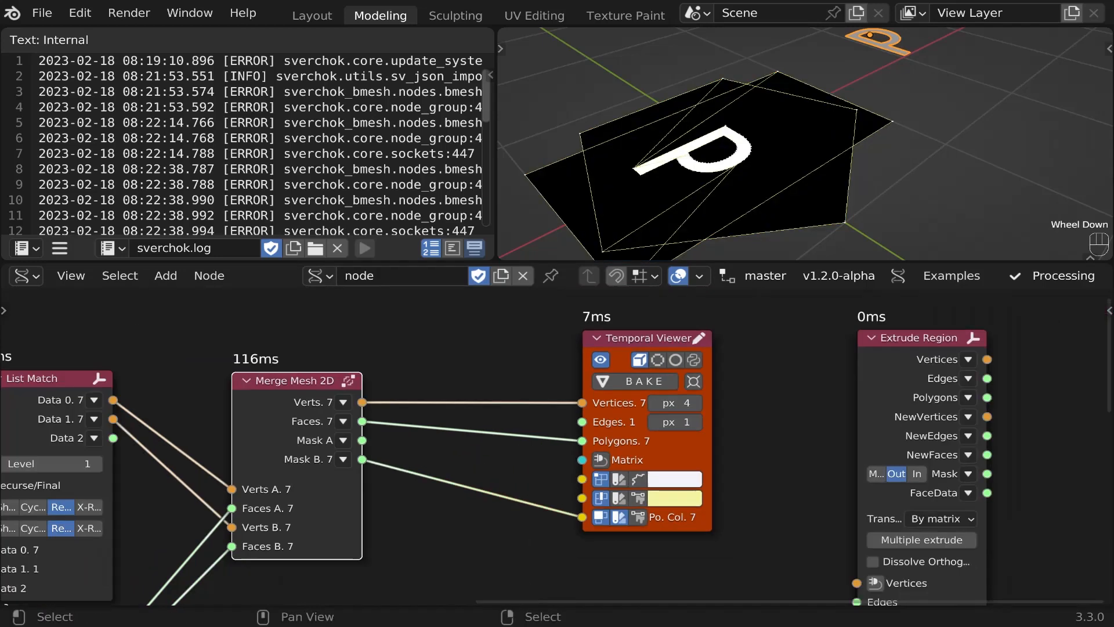
# Connect Merge Mesh 2D's Verts, Faces and Mask B to the Vertices, Polygons and Mask inputs of Extrude Region.
pyautogui.keyDown('shift'); pyautogui.click(920, 337); pyautogui.keyUp('shift')
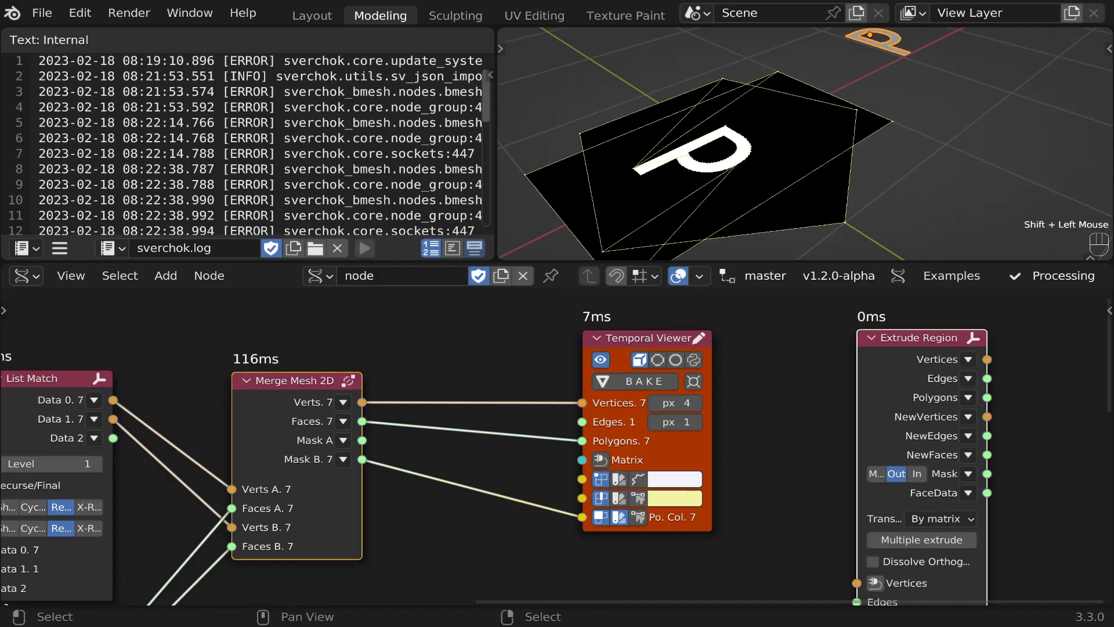
pyautogui.press('f')
pyautogui.click(919, 338)
pyautogui.moveTo(919, 338); pyautogui.dragTo(808, 495)
pyautogui.moveTo(803, 493); pyautogui.dragTo(700, 136, button='middle')
pyautogui.scroll(4, 667, 431)
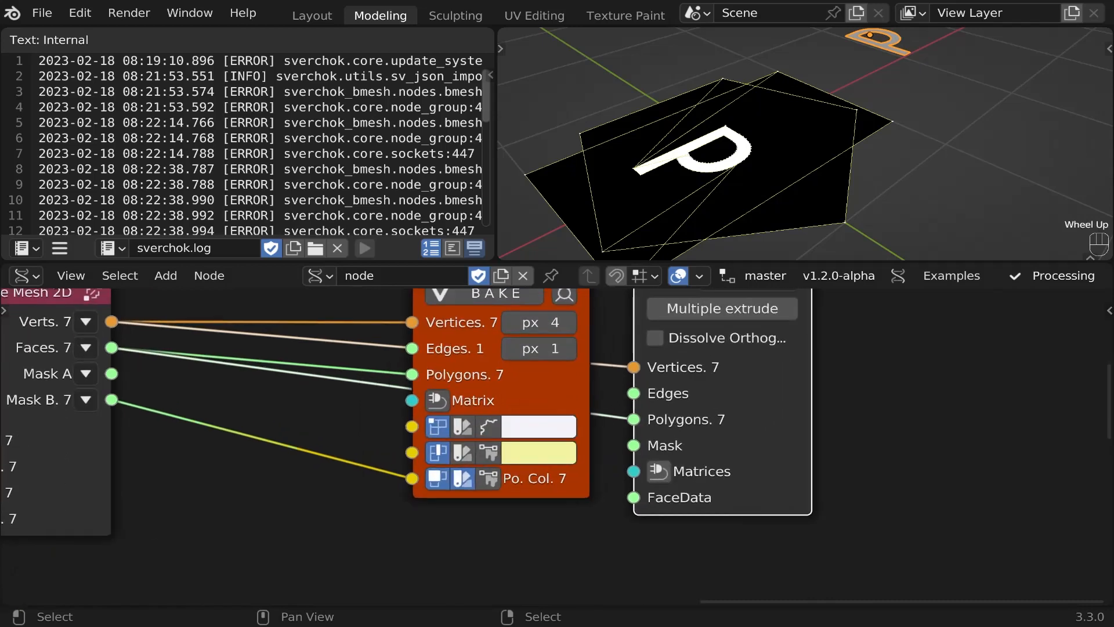
pyautogui.moveTo(111, 399); pyautogui.dragTo(633, 444)
pyautogui.scroll(-2, 670, 490)
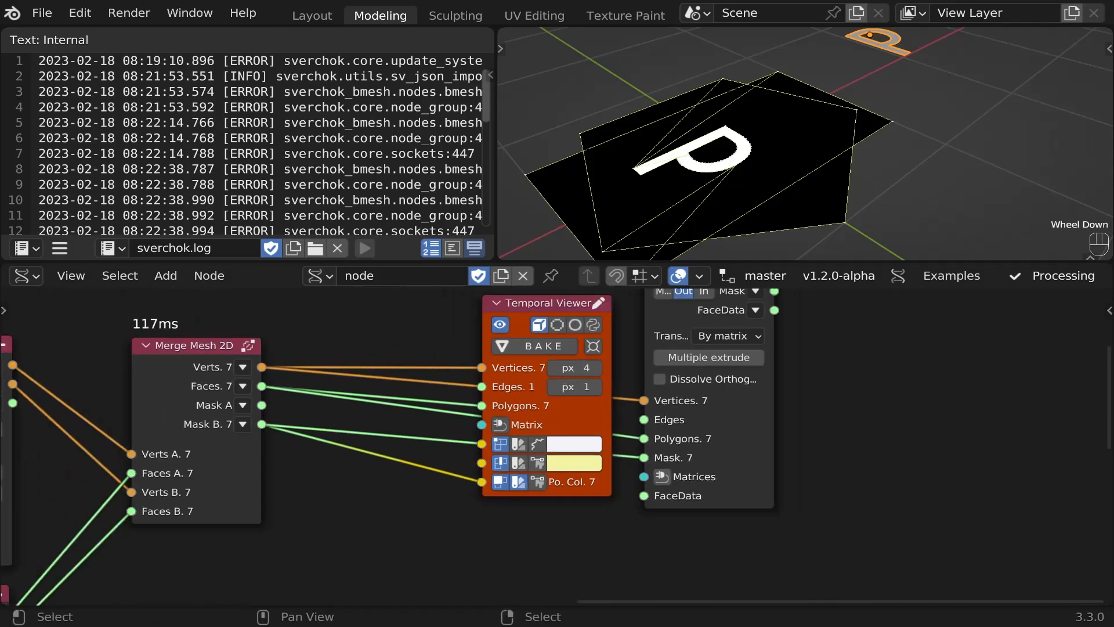
# Connect Extrude Region's Vertices, Edges and Polygons outputs to the Temporal Viewer.
pyautogui.keyDown('ctrl'); pyautogui.click(731, 323); pyautogui.keyUp('ctrl')
pyautogui.scroll(-3, 732, 328)
pyautogui.moveTo(732, 328); pyautogui.dragTo(507, 457, button='middle')
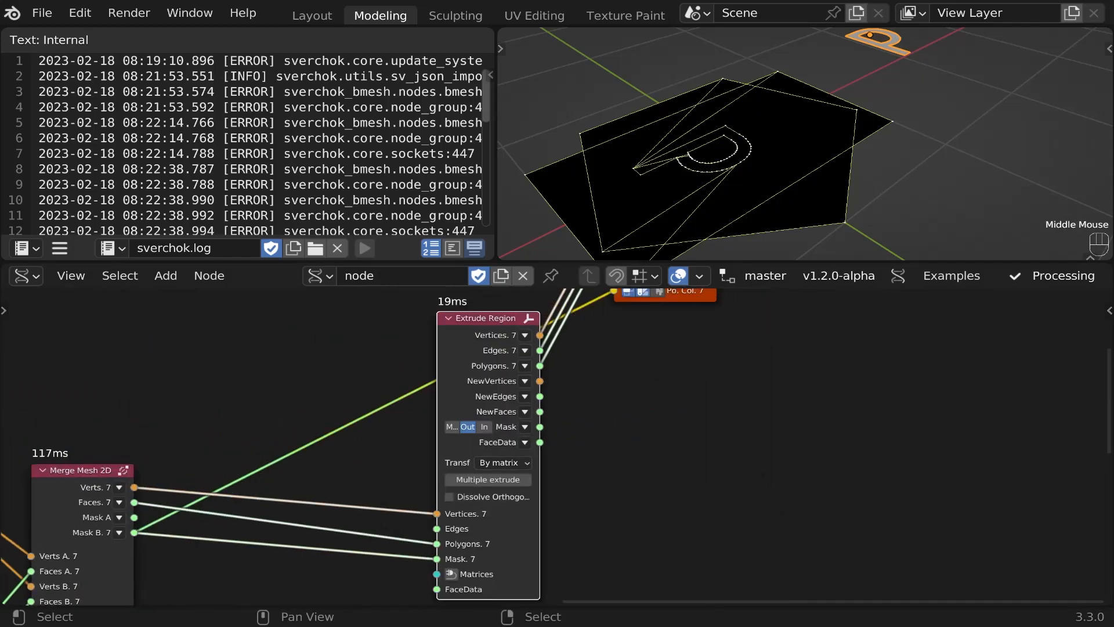
# Place Extrude Region nearer Merge Mesh 2D, lower the Temporal Viewer beside it, and cut the mask link to the viewer's polygon colour.
pyautogui.moveTo(486, 318); pyautogui.dragTo(272, 329)
pyautogui.scroll(-3, 615, 380)
pyautogui.moveTo(615, 380); pyautogui.dragTo(616, 451, button='middle')
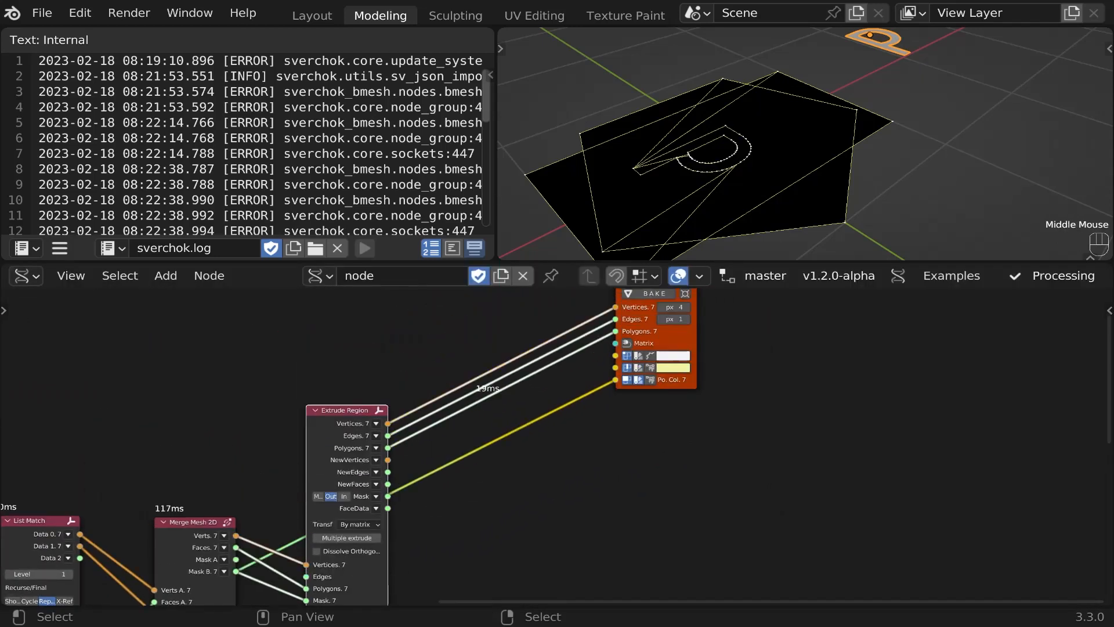
pyautogui.moveTo(656, 342); pyautogui.dragTo(637, 509)
pyautogui.keyDown('ctrl'); pyautogui.moveTo(494, 475); pyautogui.dragTo(499, 522, button='right'); pyautogui.keyUp('ctrl')
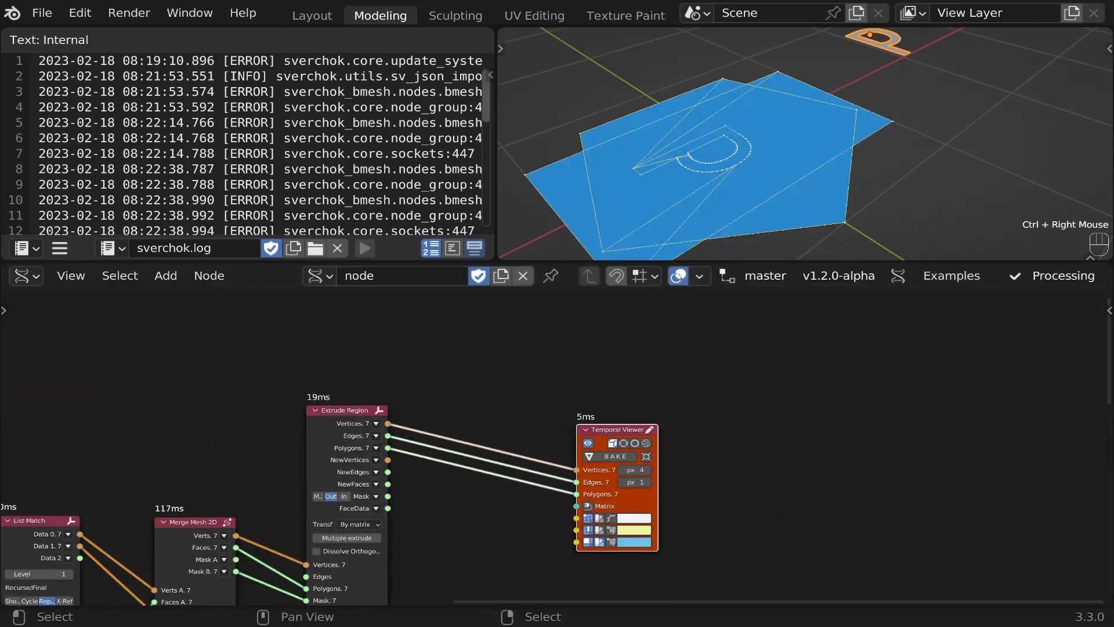
# Set Extrude Region's transformation mode to Along normal.
pyautogui.moveTo(522, 407); pyautogui.dragTo(519, 374, button='middle')
pyautogui.moveTo(363, 514); pyautogui.dragTo(420, 409, button='middle')
pyautogui.scroll(6, 421, 409)
pyautogui.click(413, 384)
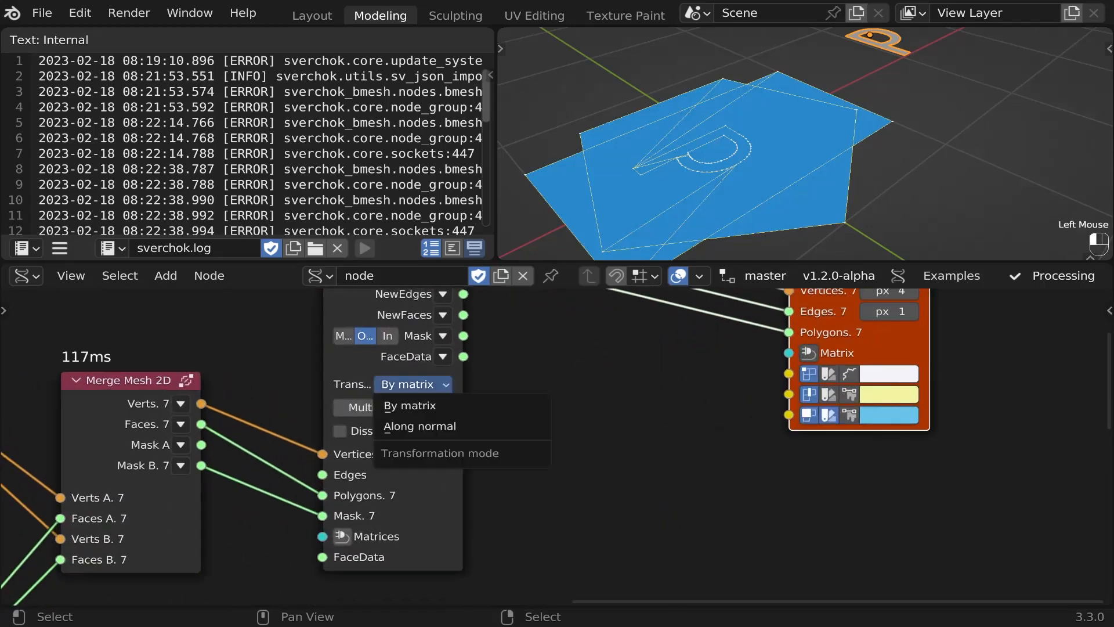
pyautogui.click(419, 426)
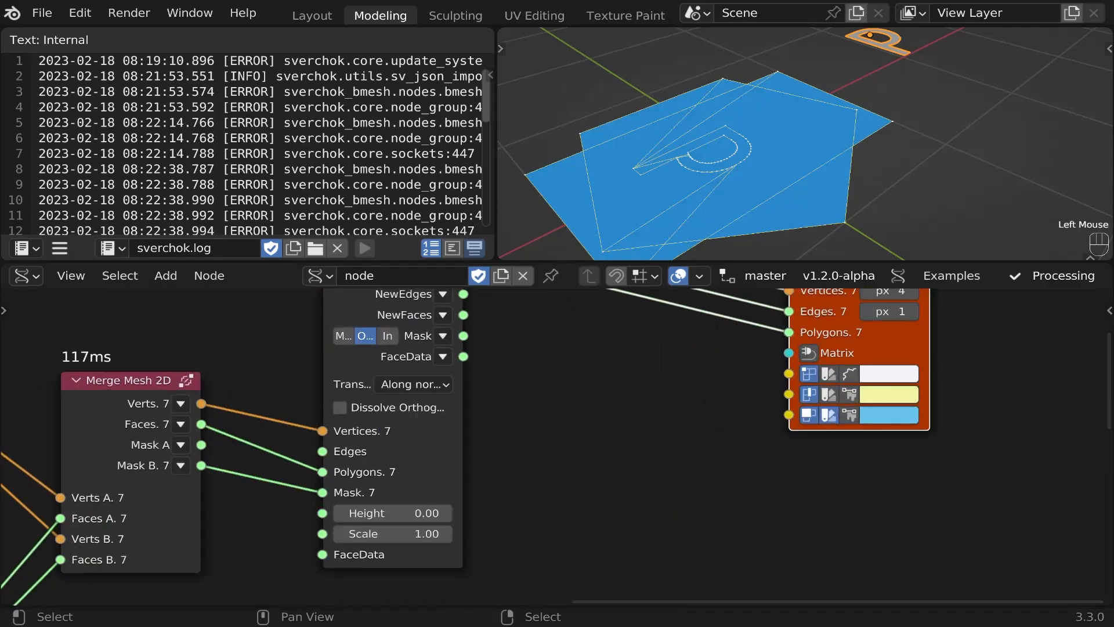
# Set Extrude Region's Height to -0.08 and Scale to 0.79.
pyautogui.scroll(1, 426, 507)
pyautogui.keyDown('shift'); pyautogui.moveTo(427, 513); pyautogui.dragTo(418, 512); pyautogui.keyUp('shift')
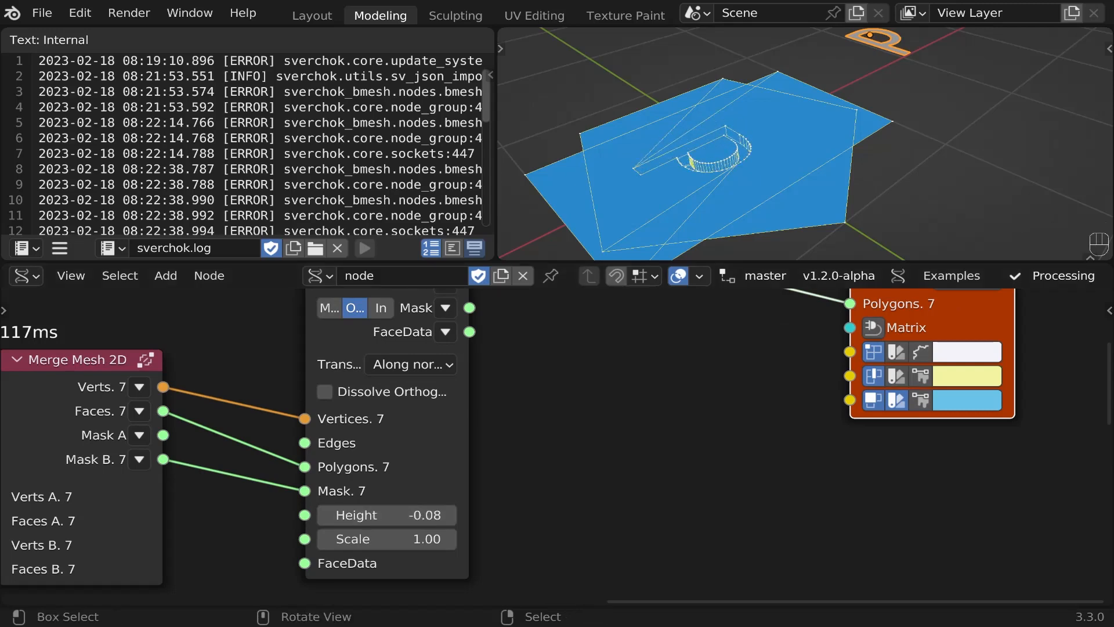
pyautogui.scroll(4, 664, 169)
pyautogui.moveTo(664, 169); pyautogui.dragTo(725, 174, button='middle')
pyautogui.scroll(6, 414, 543)
pyautogui.keyDown('shift'); pyautogui.moveTo(414, 532); pyautogui.dragTo(393, 532); pyautogui.keyUp('shift')
pyautogui.moveTo(684, 139); pyautogui.dragTo(670, 165, button='middle')
# Connect Extrude Region's Mask output to the Temporal Viewer's polygon colour input.
pyautogui.scroll(-2, 670, 165)
pyautogui.scroll(-1, 627, 197)
pyautogui.scroll(-7, 596, 460)
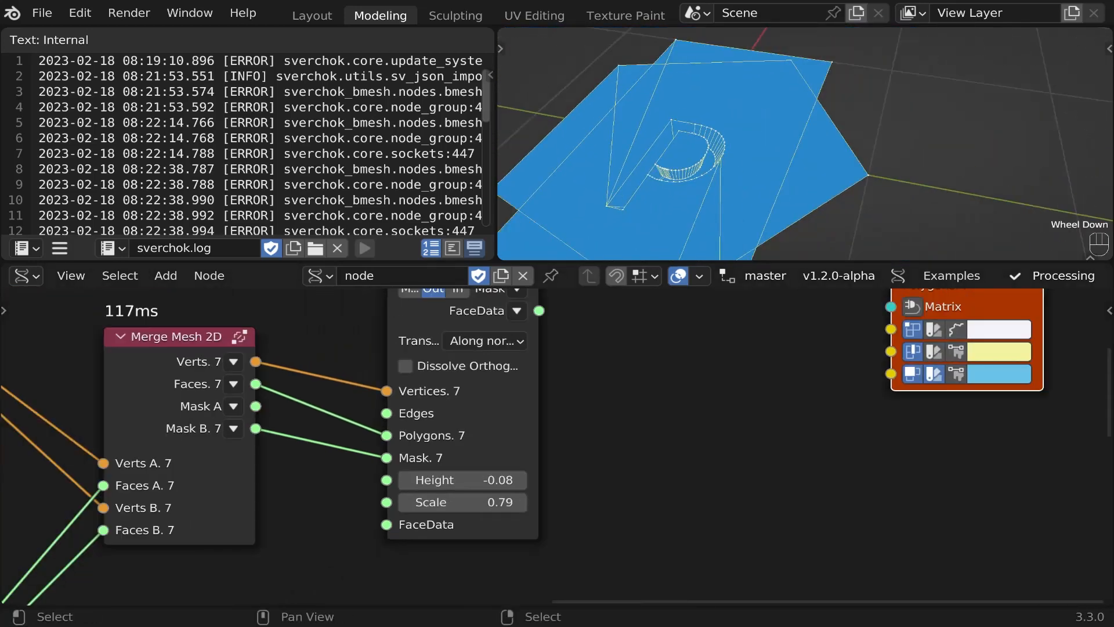
pyautogui.moveTo(594, 455); pyautogui.dragTo(497, 613, button='middle')
pyautogui.scroll(1, 553, 481)
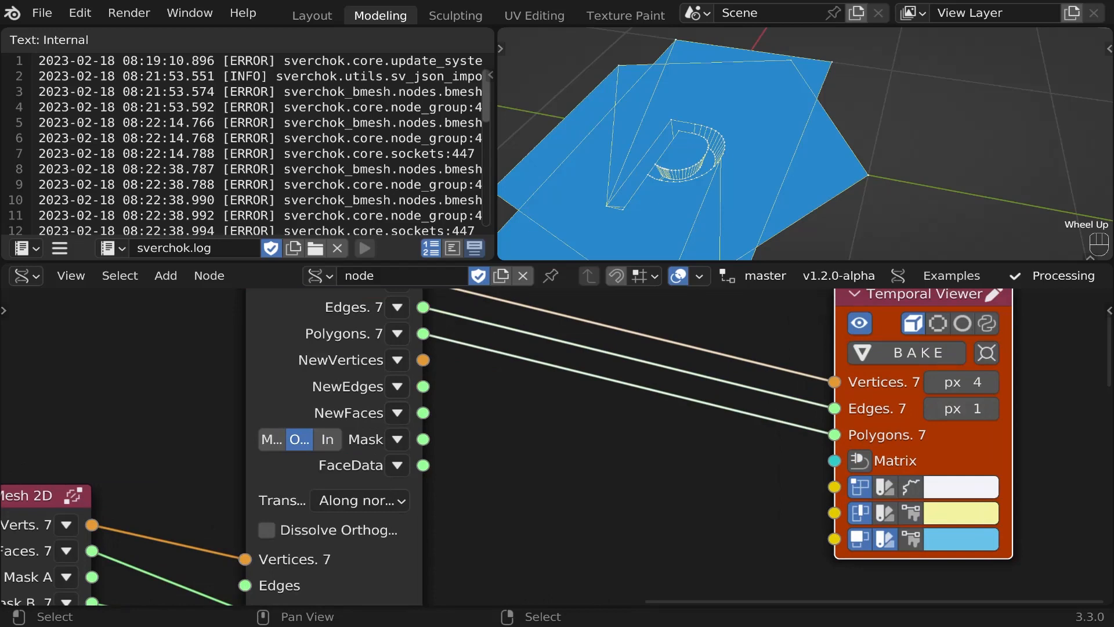
pyautogui.moveTo(423, 439); pyautogui.dragTo(834, 539)
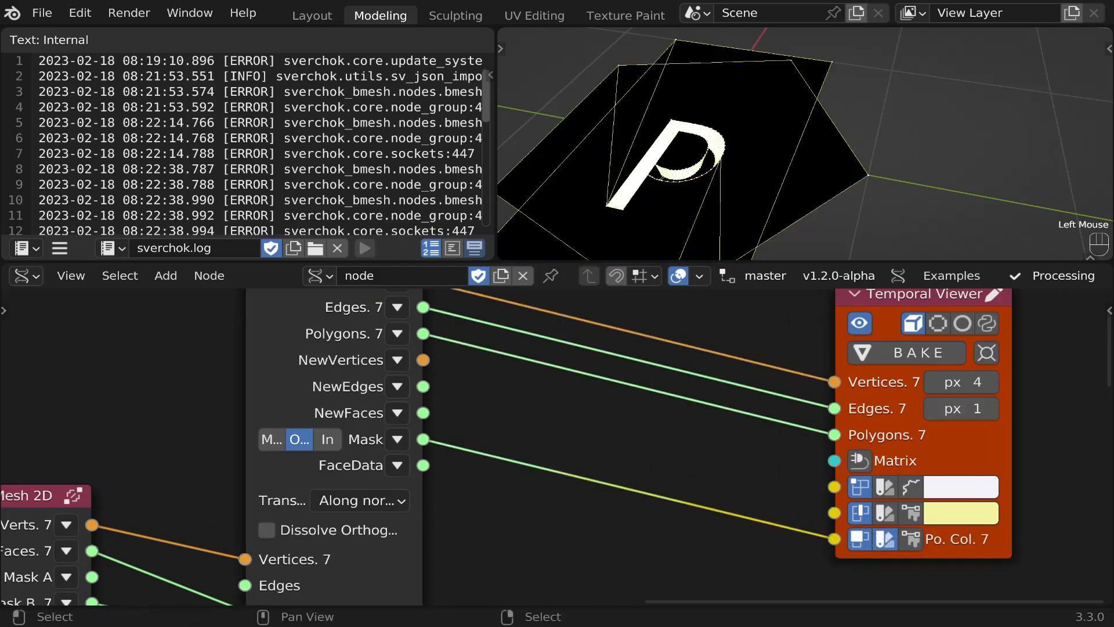
# Try the In mask output of Extrude Region, restore Out, and disconnect the mask from the viewer's polygon colour.
pyautogui.click(327, 439)
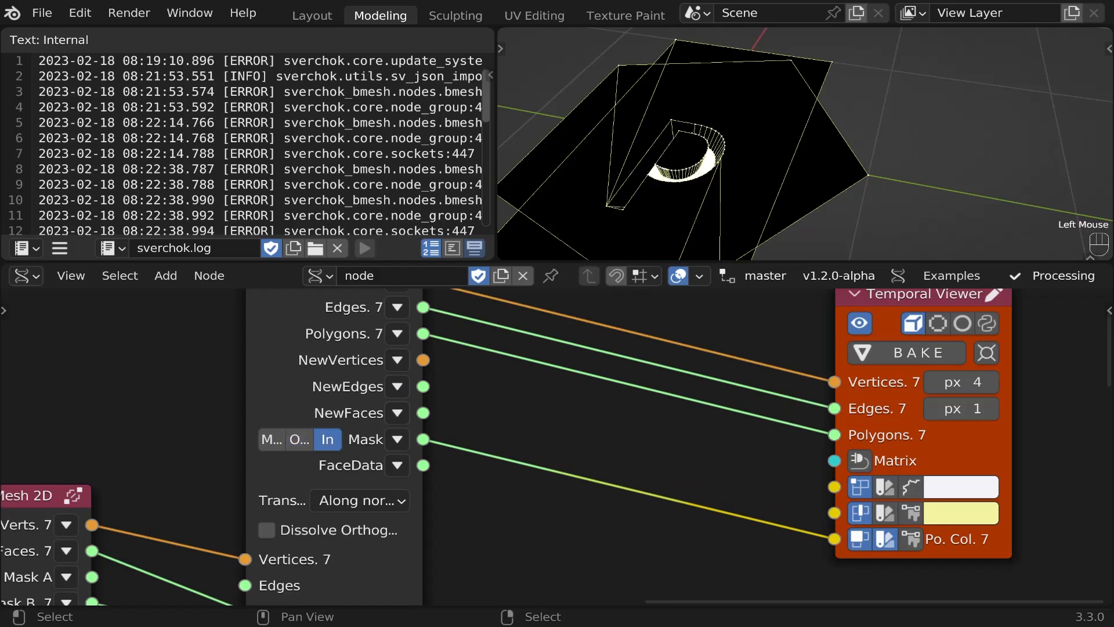
pyautogui.click(299, 439)
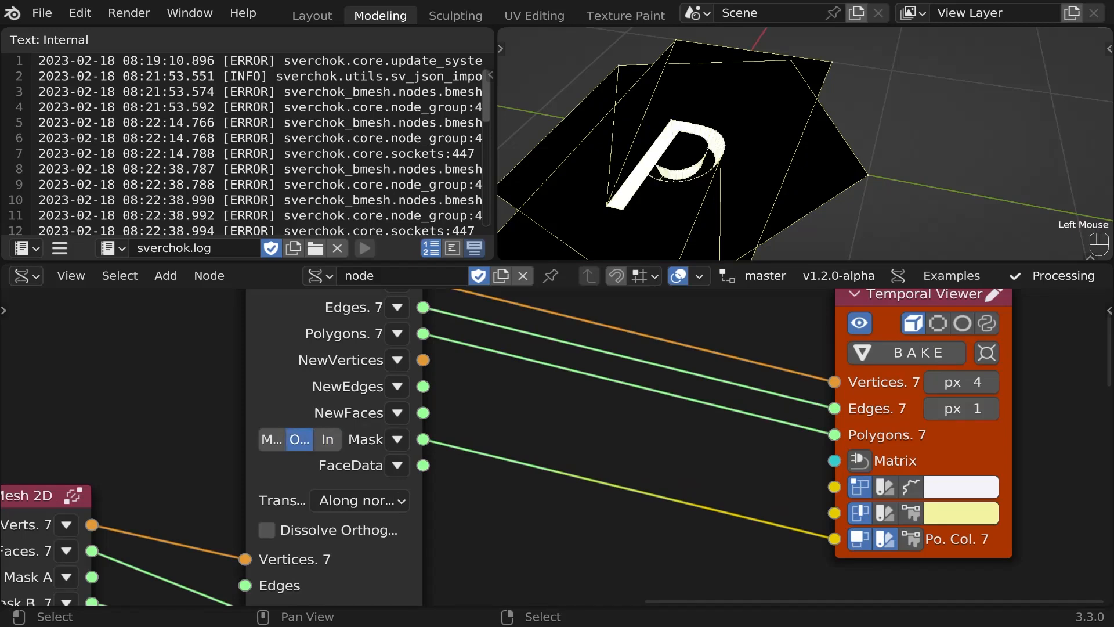
pyautogui.moveTo(720, 145); pyautogui.dragTo(696, 145, button='middle')
pyautogui.scroll(2, 696, 145)
pyautogui.moveTo(835, 539); pyautogui.dragTo(754, 499)
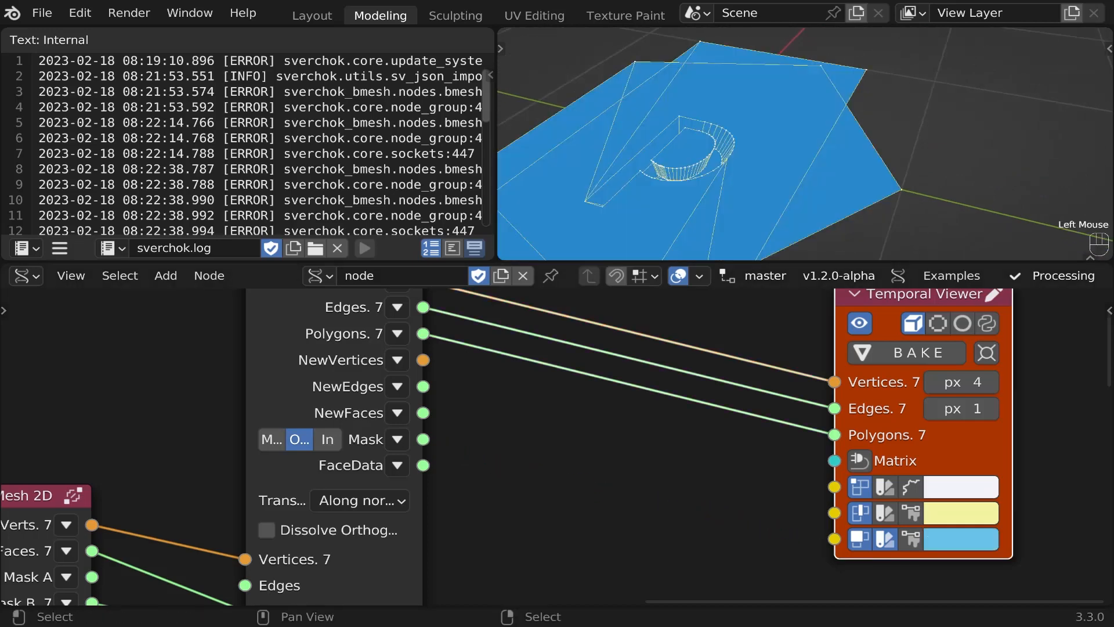
# Connect the Matrix output of the convert to xy plane node to the Temporal Viewer's Matrix input.
pyautogui.scroll(-13, 656, 444)
pyautogui.scroll(5, 267, 427)
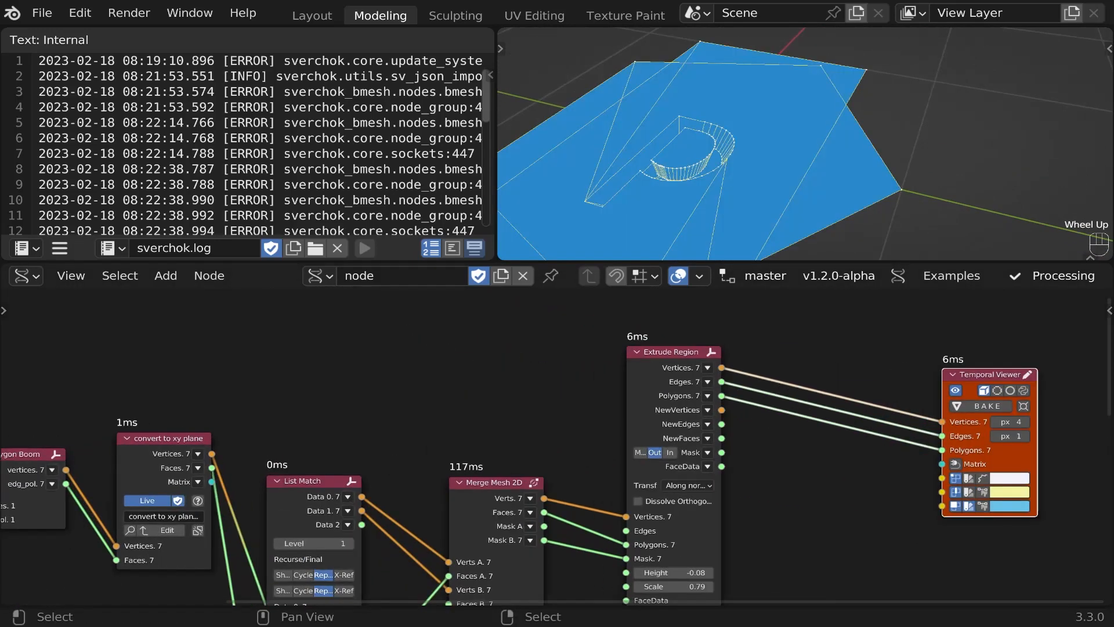
pyautogui.click(167, 438)
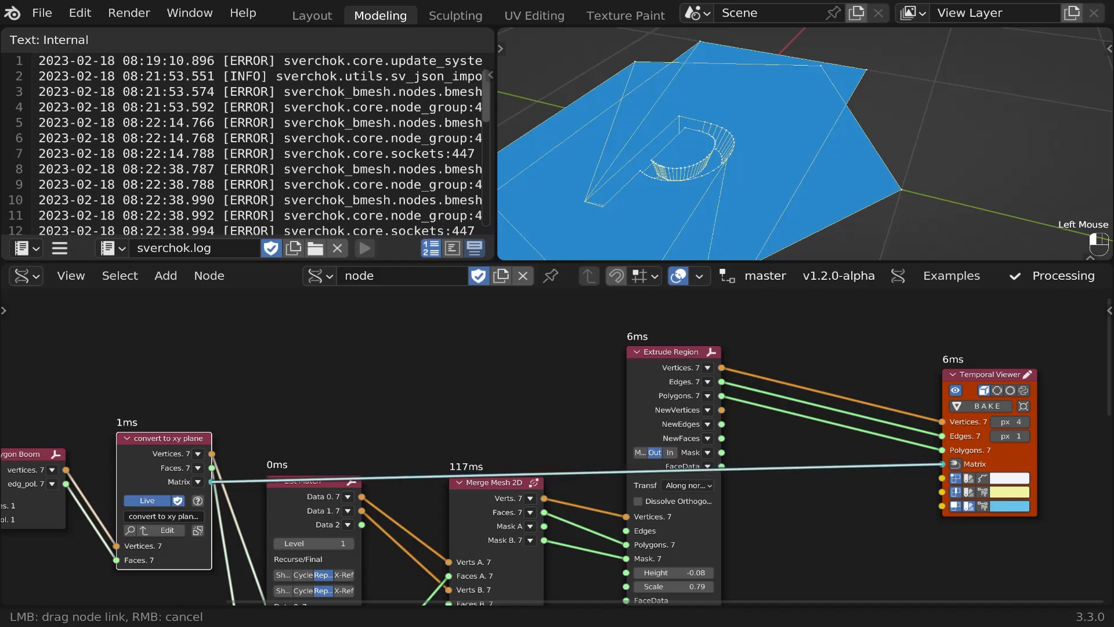
pyautogui.moveTo(941, 463); pyautogui.dragTo(942, 463)
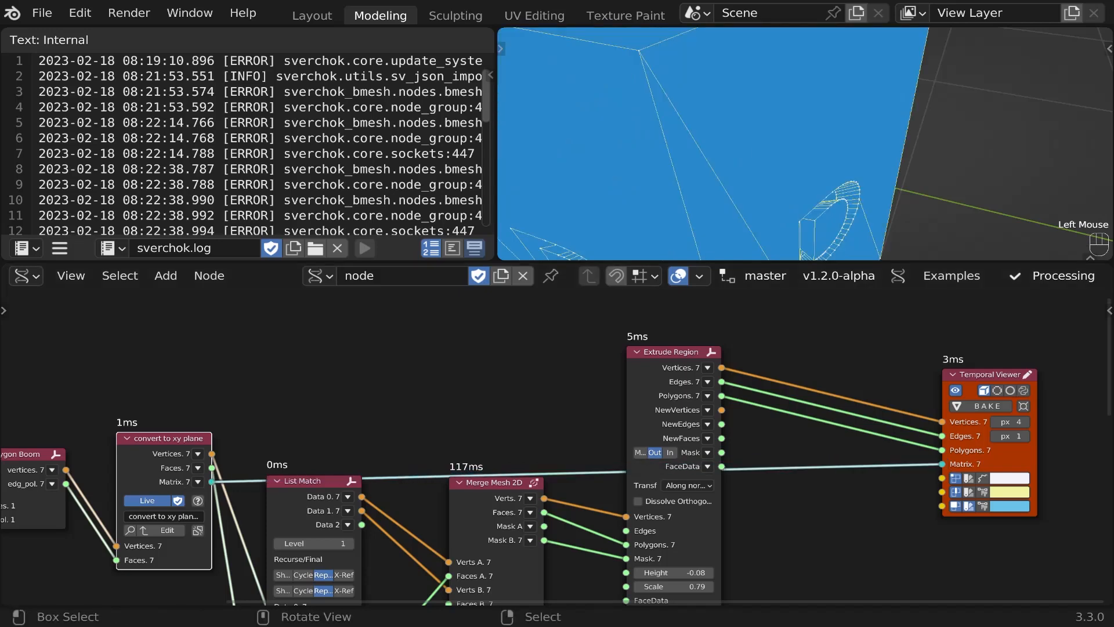
# Examine the reassembled cylinder and the extruded letters on its faces from several angles.
pyautogui.scroll(-7, 805, 144)
pyautogui.moveTo(805, 144); pyautogui.dragTo(928, 134, button='middle')
pyautogui.scroll(-4, 971, 200)
pyautogui.scroll(6, 922, 154)
pyautogui.scroll(-2, 928, 134)
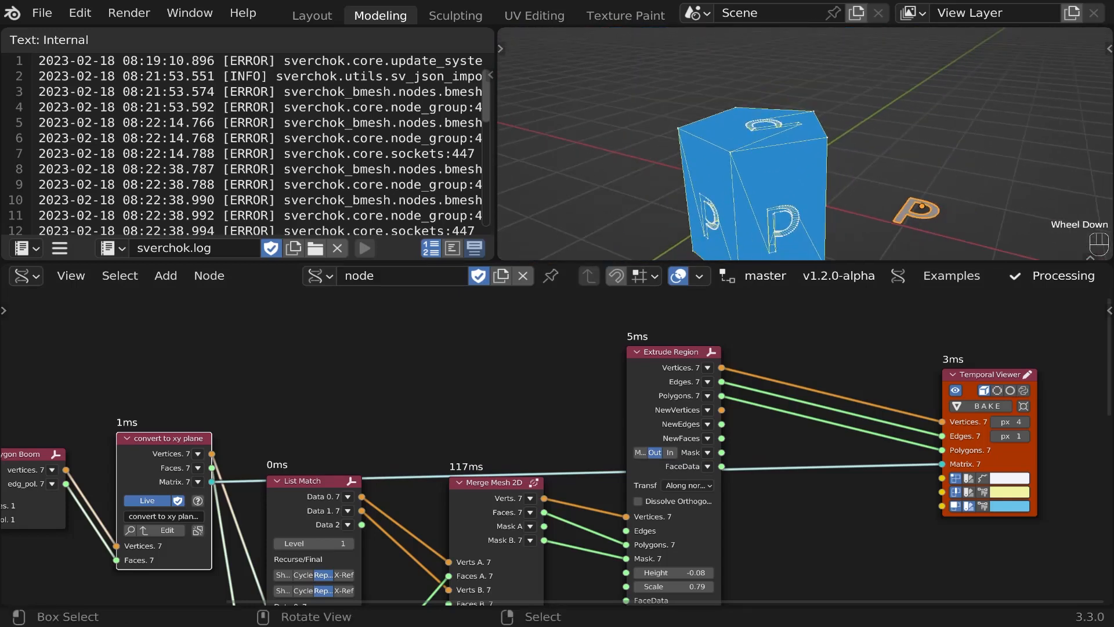
pyautogui.scroll(2, 777, 214)
pyautogui.scroll(-4, 862, 130)
pyautogui.scroll(3, 820, 152)
pyautogui.scroll(-3, 557, 430)
# Set the Cylinder node's Height to 1.77 and Scale to 0.94.
pyautogui.moveTo(557, 429); pyautogui.dragTo(797, 381, button='middle')
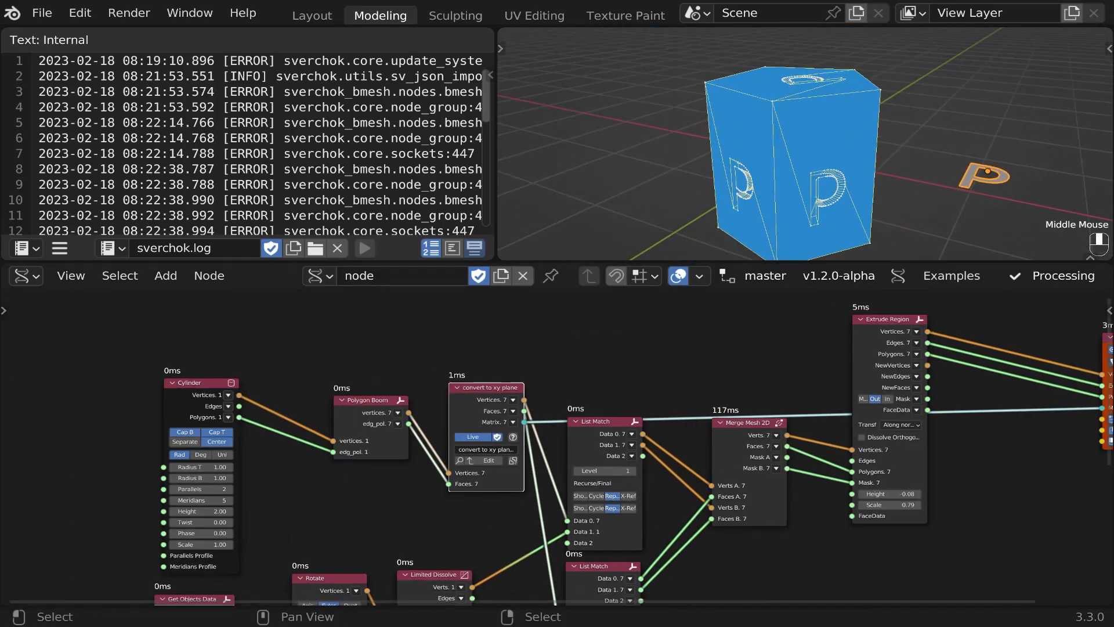
pyautogui.scroll(6, 133, 557)
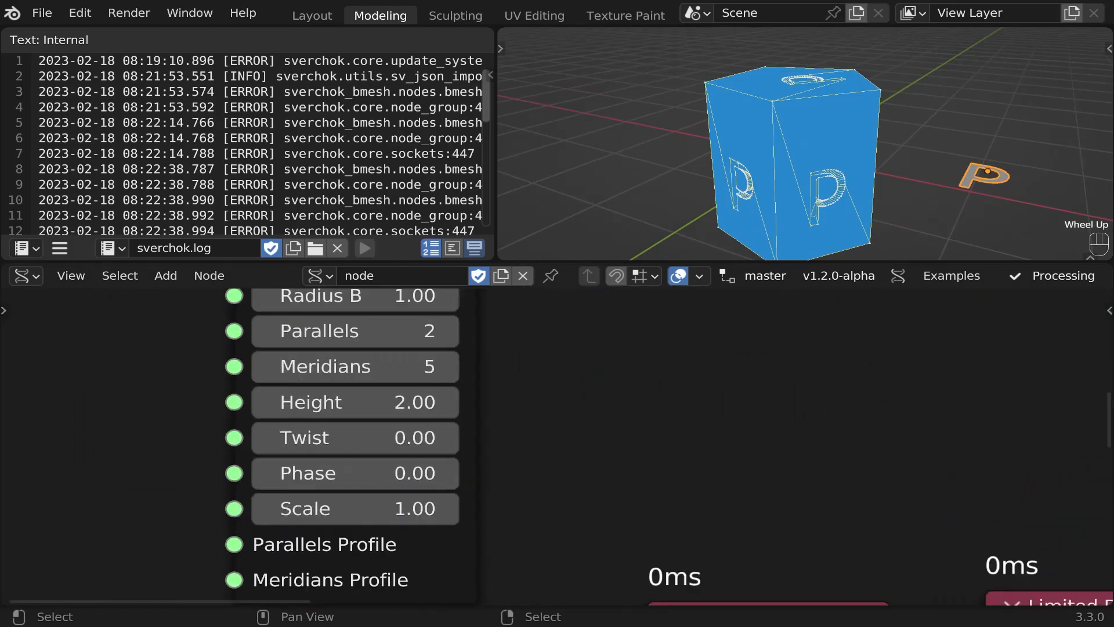
pyautogui.keyDown('shift'); pyautogui.moveTo(354, 402); pyautogui.dragTo(345, 402); pyautogui.keyUp('shift')
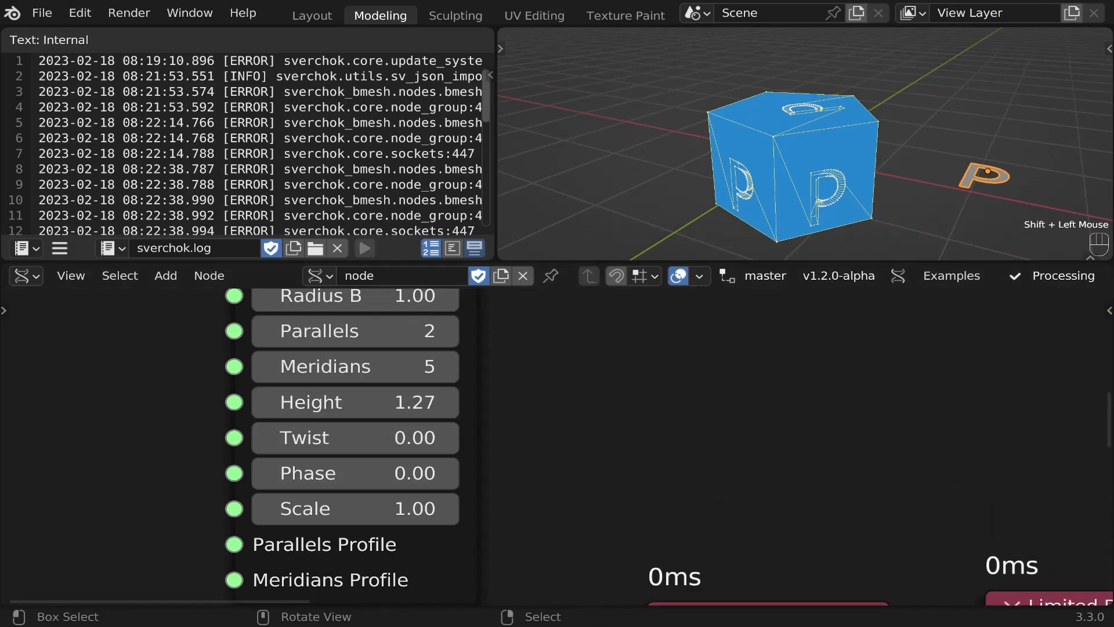
pyautogui.moveTo(783, 174); pyautogui.dragTo(615, 119, button='middle')
pyautogui.keyDown('shift'); pyautogui.moveTo(354, 402); pyautogui.dragTo(360, 402); pyautogui.keyUp('shift')
pyautogui.moveTo(354, 508)
pyautogui.keyDown('shift'); pyautogui.mouseDown()
pyautogui.moveTo(337, 508)
pyautogui.moveTo(350, 508)
pyautogui.mouseUp(); pyautogui.keyUp('shift')
pyautogui.keyDown('shift'); pyautogui.moveTo(355, 402); pyautogui.dragTo(370, 402); pyautogui.keyUp('shift')
# Try the letters o, u, q and Q in place of P in the text object.
pyautogui.moveTo(708, 128); pyautogui.dragTo(812, 197, button='middle')
pyautogui.scroll(-3, 812, 198)
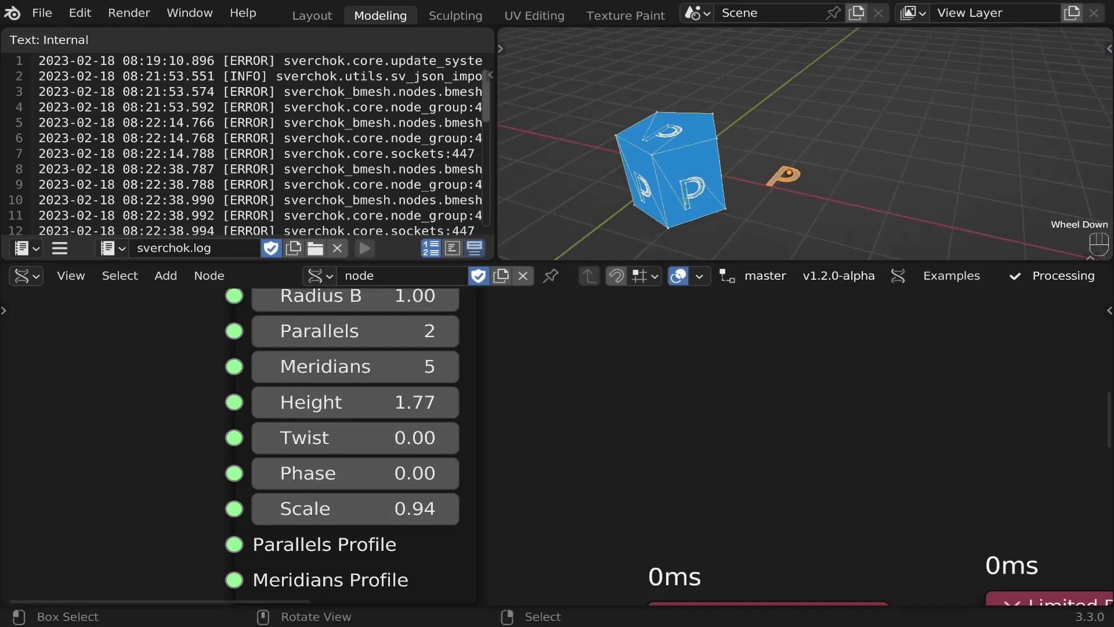
pyautogui.scroll(3, 805, 144)
pyautogui.press('BackSpace')
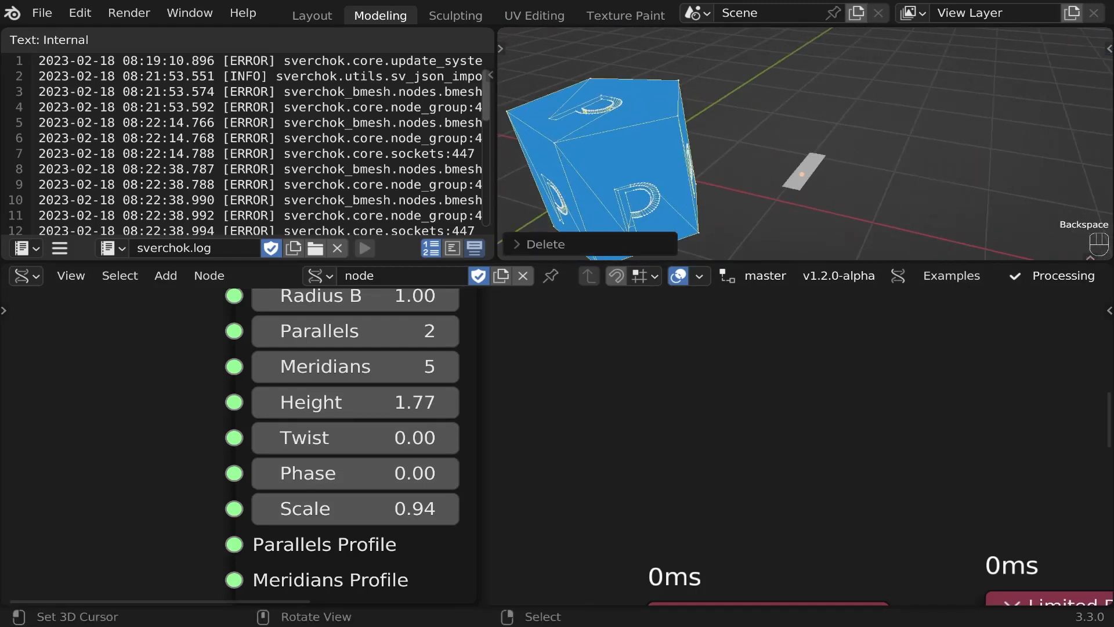
pyautogui.write('o')
pyautogui.press('BackSpace')
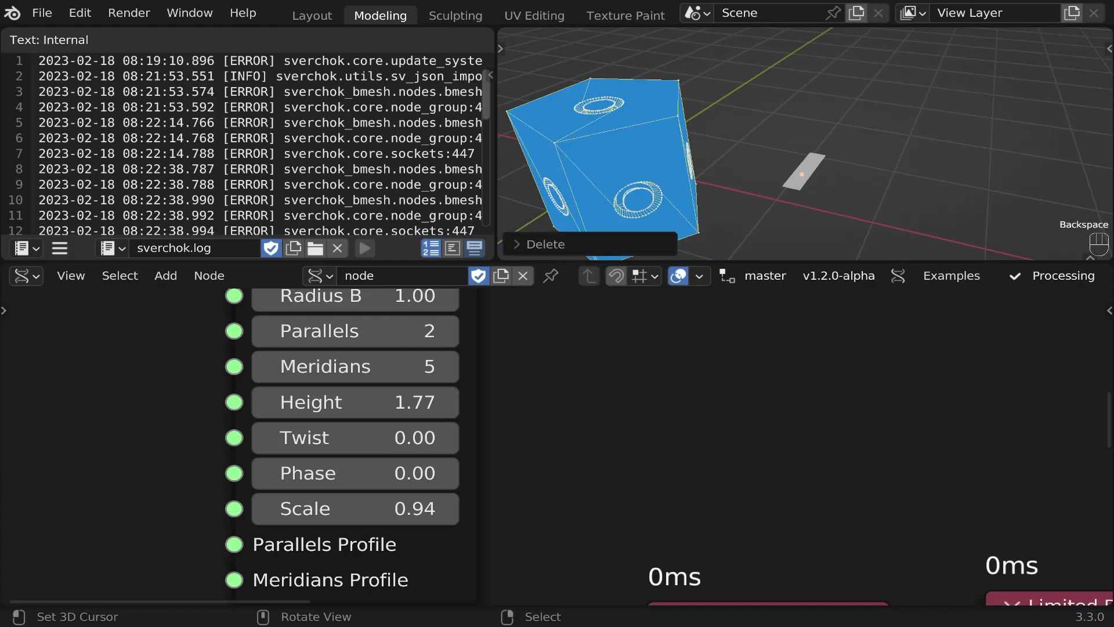
pyautogui.write('U')
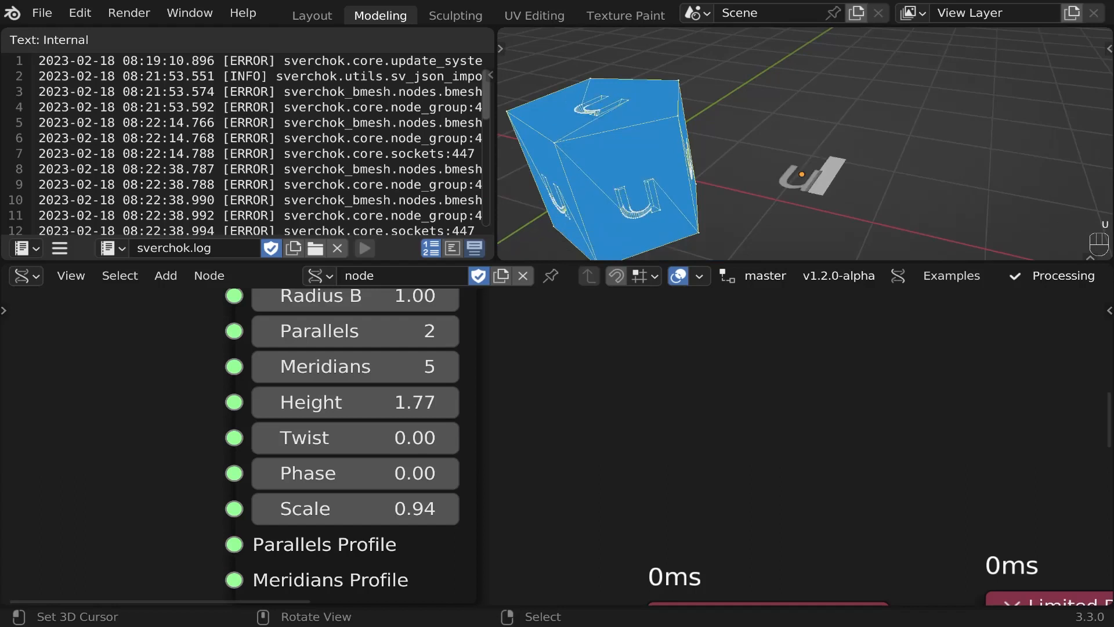
pyautogui.press('BackSpace')
pyautogui.write('q')
pyautogui.press('BackSpace')
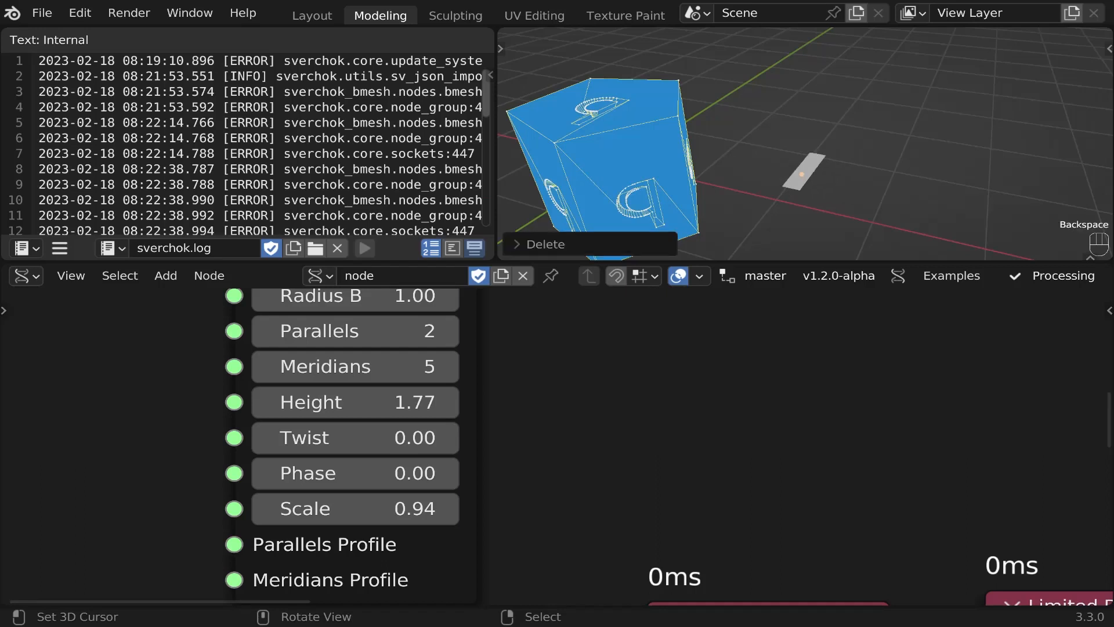
pyautogui.write('q')
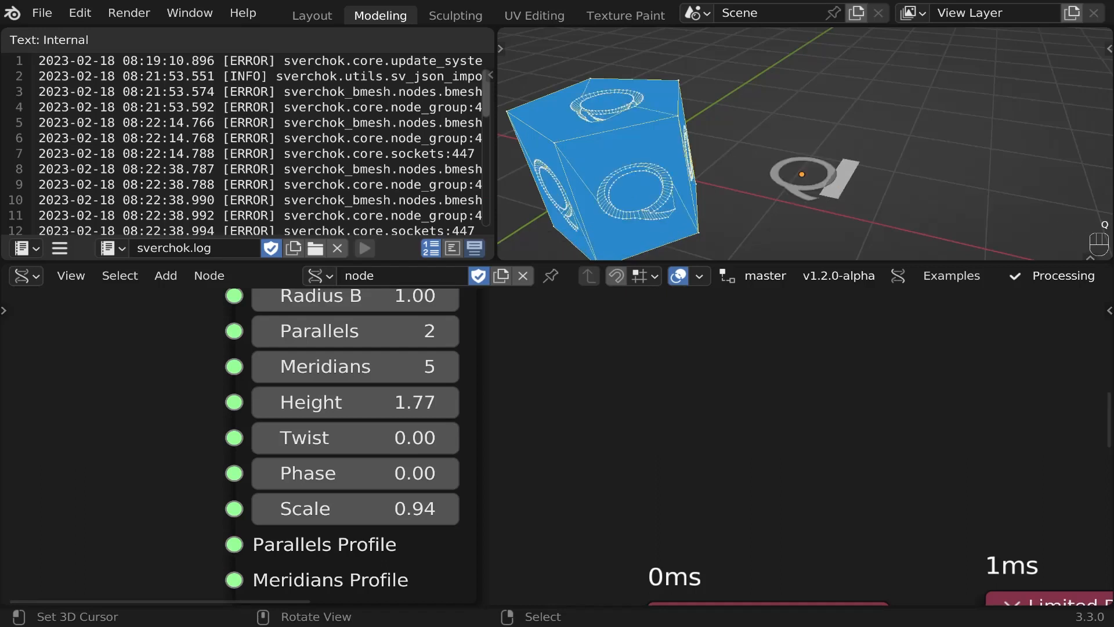
# Replace the text object's letter with K and leave text editing.
pyautogui.moveTo(805, 151); pyautogui.dragTo(801, 122, button='middle')
pyautogui.scroll(4, 805, 139)
pyautogui.scroll(-4, 792, 125)
pyautogui.scroll(5, 791, 125)
pyautogui.scroll(-5, 801, 122)
pyautogui.moveTo(859, 197); pyautogui.dragTo(871, 213, button='middle')
pyautogui.hotkey('ctrl', 'Tab')
pyautogui.press('BackSpace')
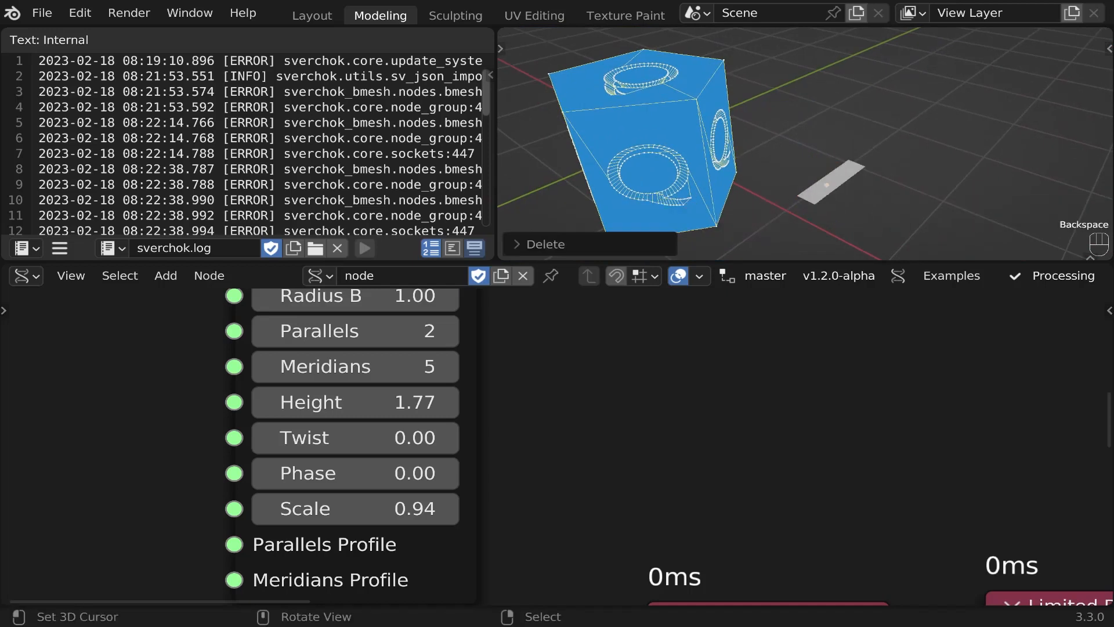
pyautogui.press('k')
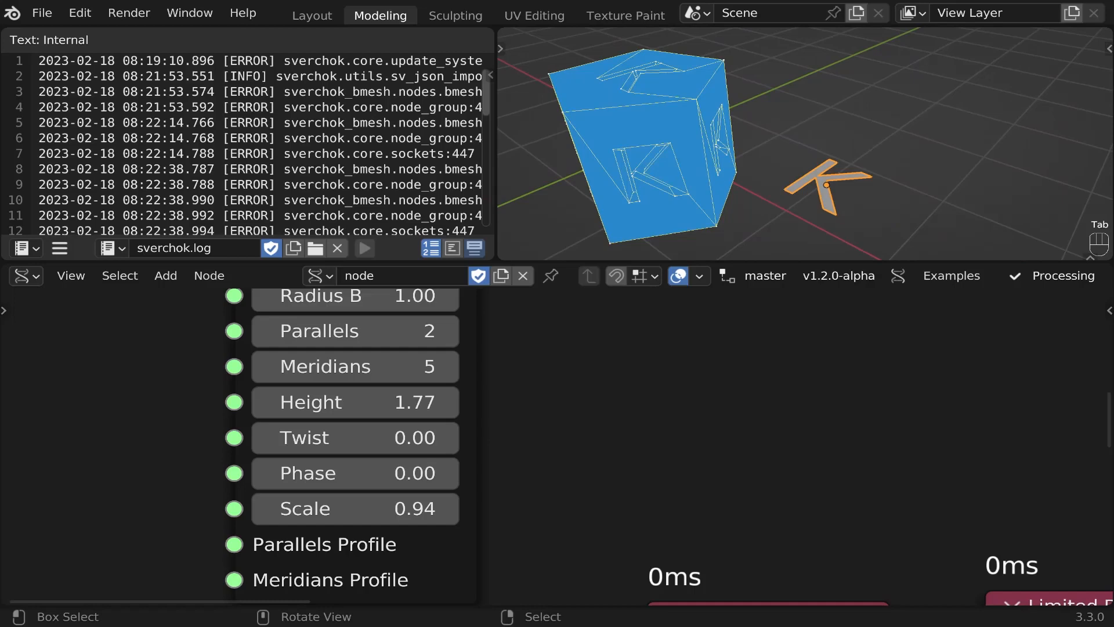
# Add a Matrix Apply to Mesh node and feed it Extrude Region's vertices, edges and polygons.
pyautogui.scroll(-16, 645, 397)
pyautogui.moveTo(646, 397); pyautogui.dragTo(155, 380, button='middle')
pyautogui.moveTo(580, 360); pyautogui.dragTo(302, 511, button='middle')
pyautogui.scroll(6, 464, 504)
pyautogui.moveTo(547, 384); pyautogui.dragTo(539, 424, button='middle')
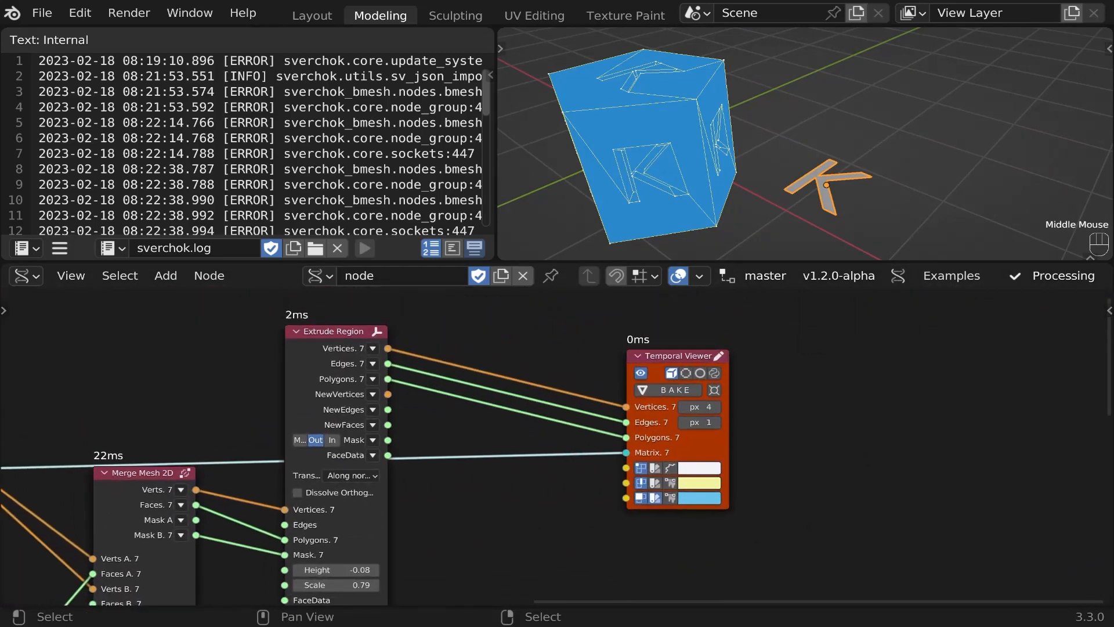
pyautogui.scroll(4, 540, 423)
pyautogui.press('1')
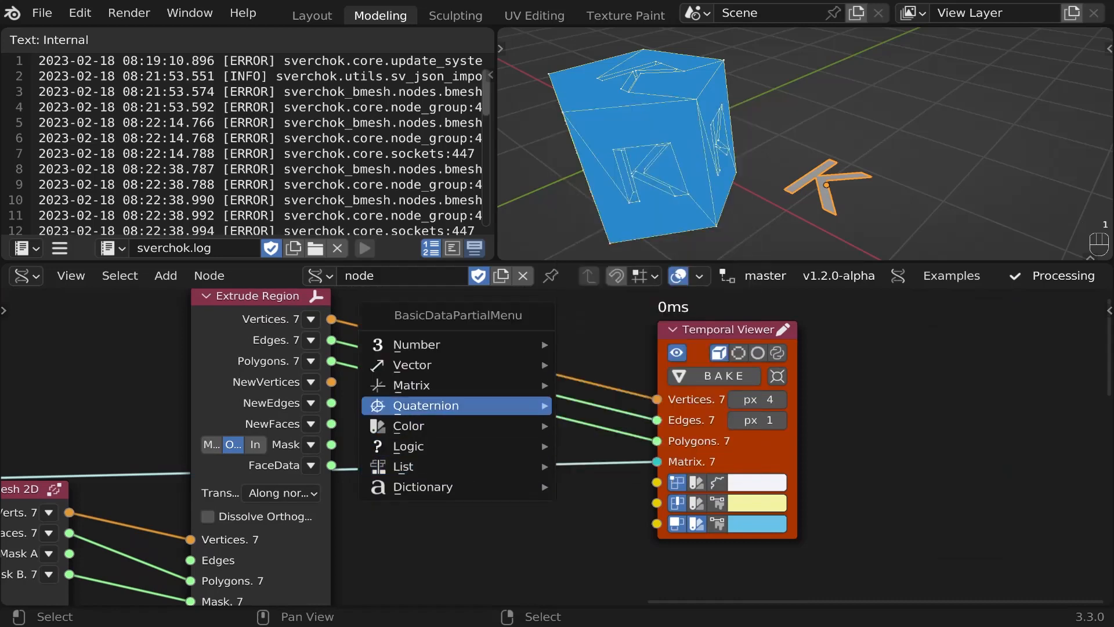
pyautogui.moveTo(510, 386)
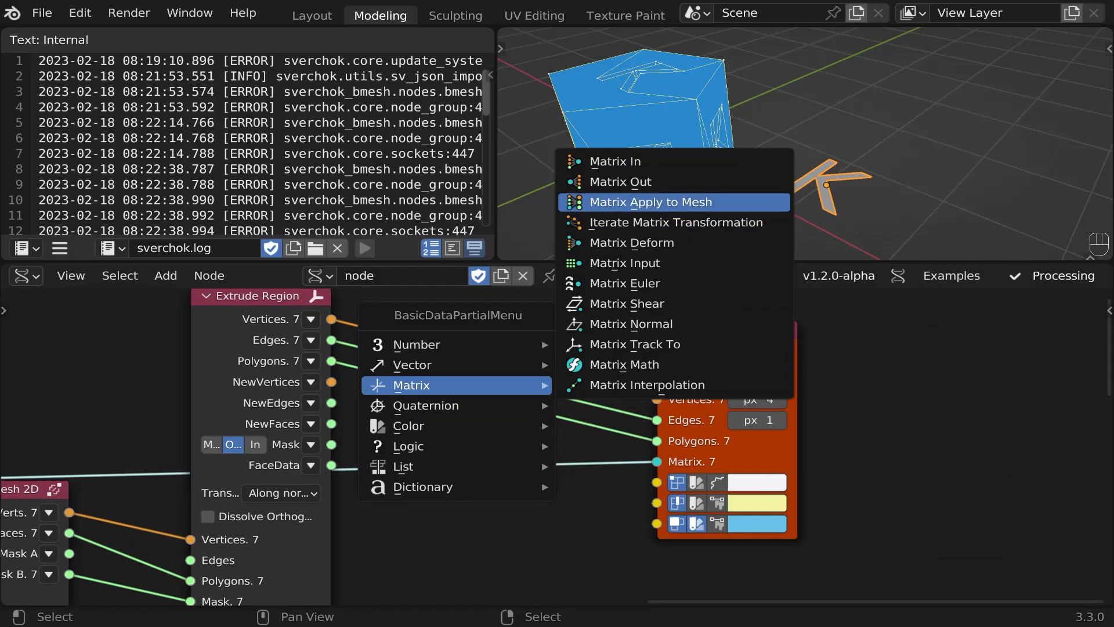
pyautogui.click(649, 202)
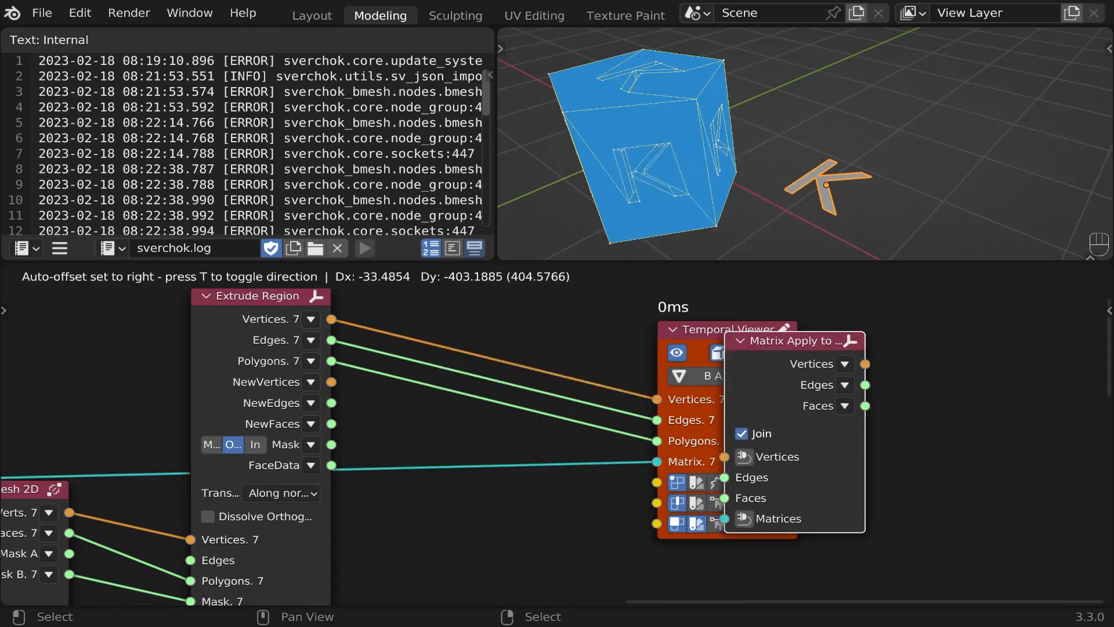
pyautogui.click(631, 435)
pyautogui.keyDown('shift'); pyautogui.click(273, 406); pyautogui.keyUp('shift')
pyautogui.press('v')
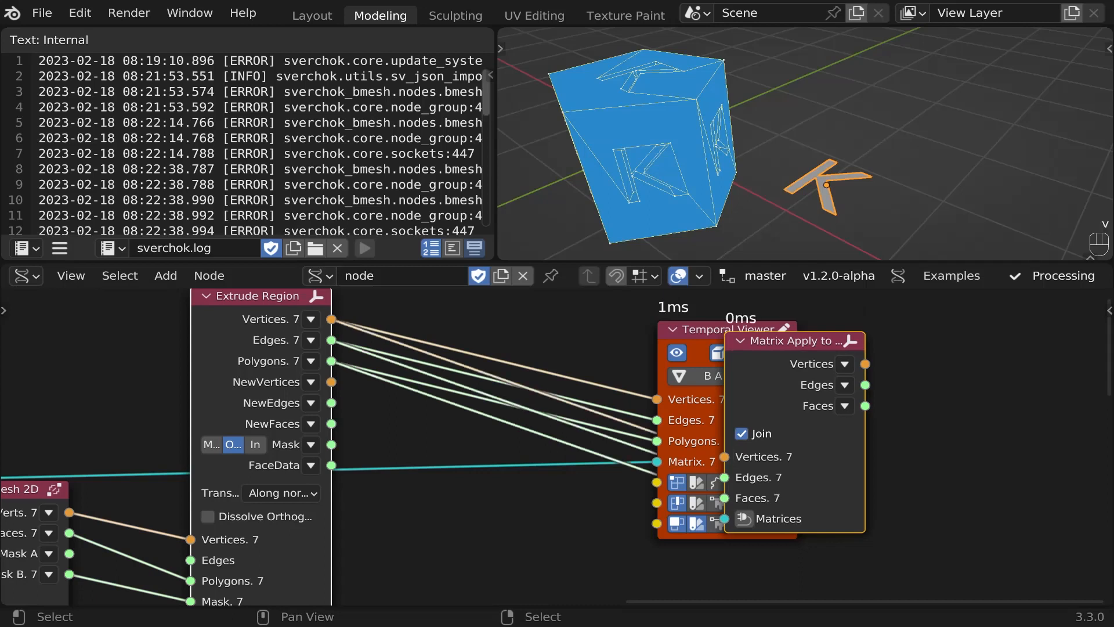
# Detach the matrix link, delete the Temporal Viewer and move the Matrix Apply to Mesh node beside Extrude Region.
pyautogui.moveTo(656, 462); pyautogui.dragTo(594, 486)
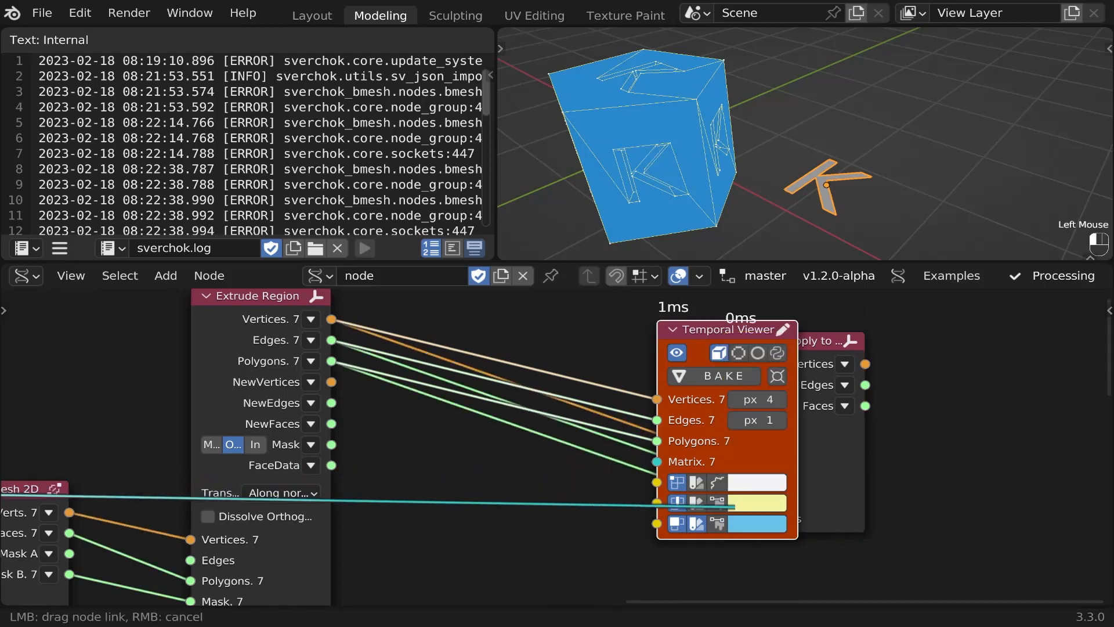
pyautogui.moveTo(734, 507); pyautogui.dragTo(774, 488)
pyautogui.moveTo(725, 330); pyautogui.dragTo(680, 335)
pyautogui.press('x')
pyautogui.moveTo(783, 341); pyautogui.dragTo(549, 311)
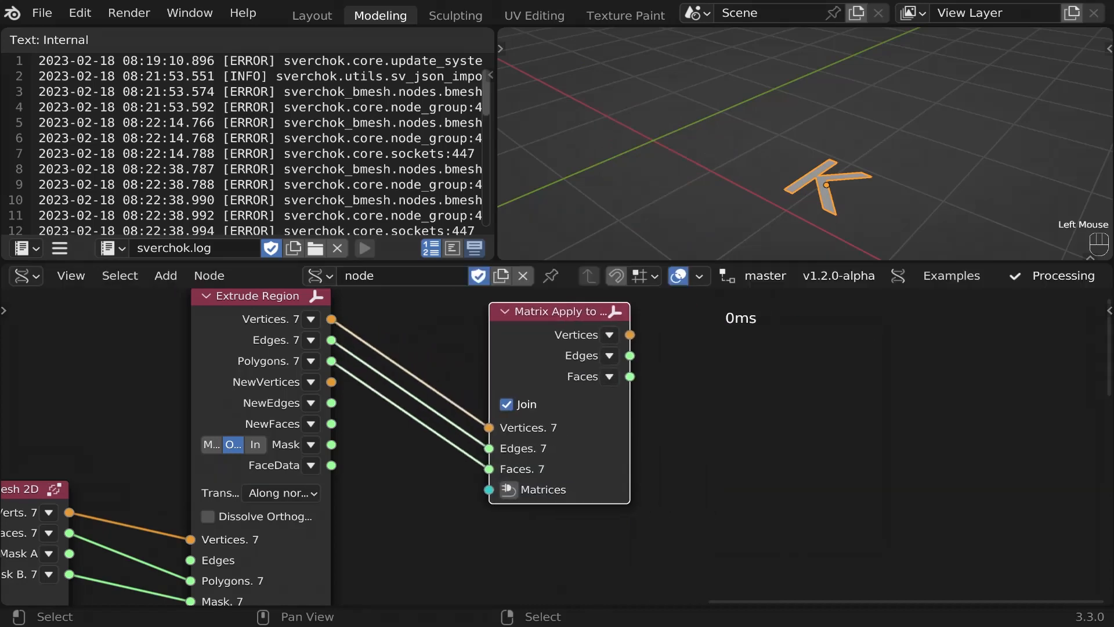
# Connect the Matrix output of the convert to xy plane node to Matrix Apply to Mesh's Matrices input.
pyautogui.scroll(-3, 493, 337)
pyautogui.moveTo(493, 337); pyautogui.dragTo(934, 325, button='middle')
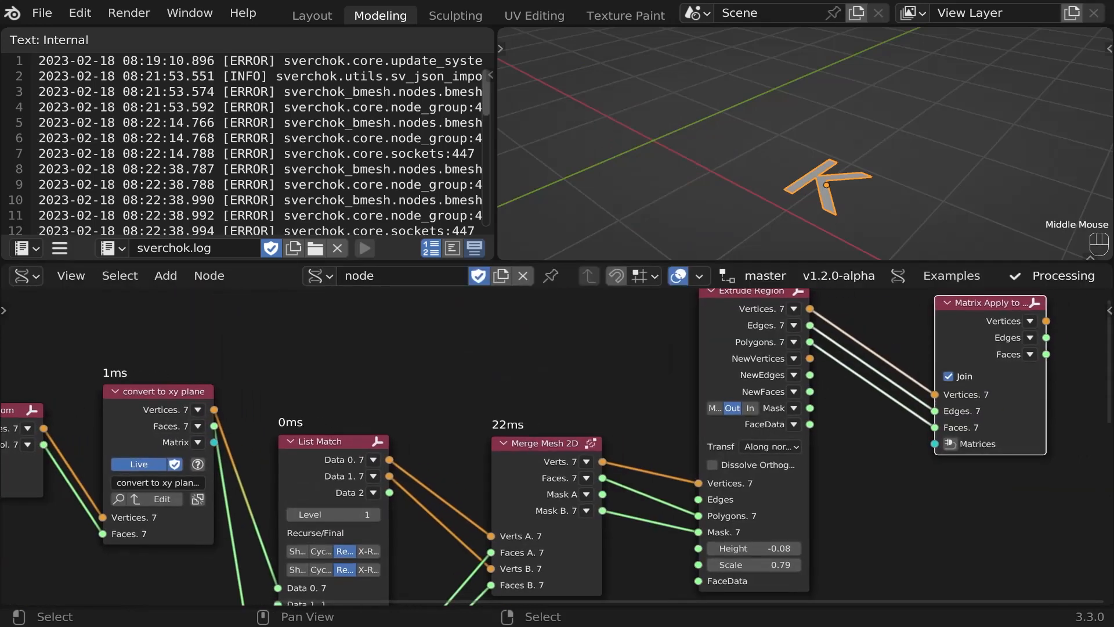
pyautogui.moveTo(935, 443); pyautogui.dragTo(215, 442)
# Attach a new Temporal Viewer to Matrix Apply to Mesh's vertices, edges and faces outputs and place it beside the node.
pyautogui.moveTo(951, 359); pyautogui.dragTo(510, 481, button='middle')
pyautogui.keyDown('ctrl'); pyautogui.click(548, 487); pyautogui.keyUp('ctrl')
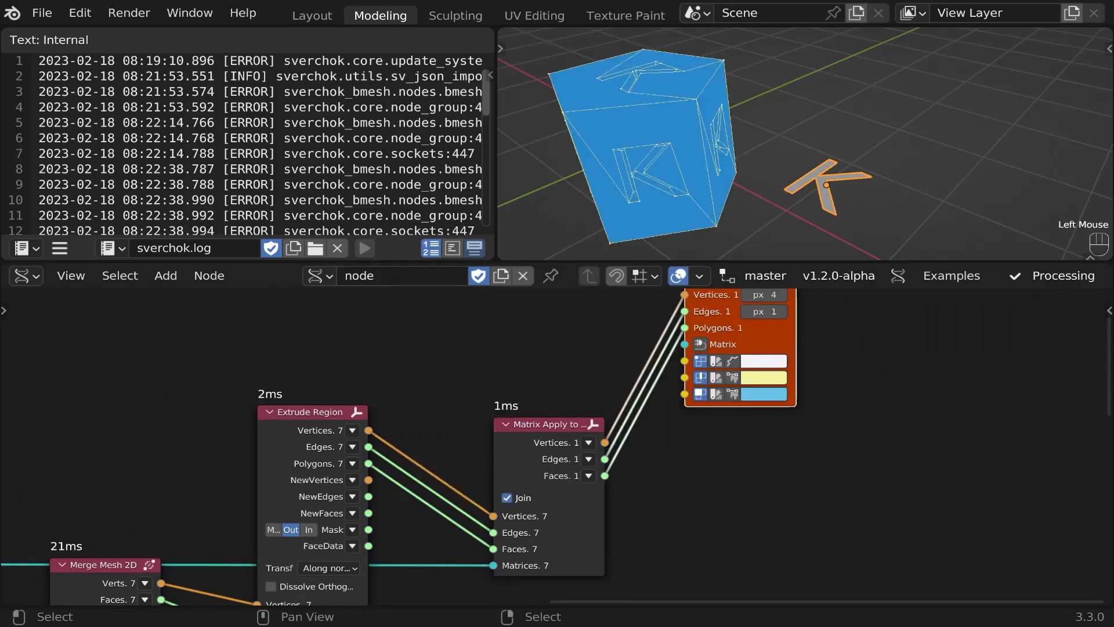
pyautogui.moveTo(760, 345); pyautogui.dragTo(892, 492)
pyautogui.scroll(4, 628, 508)
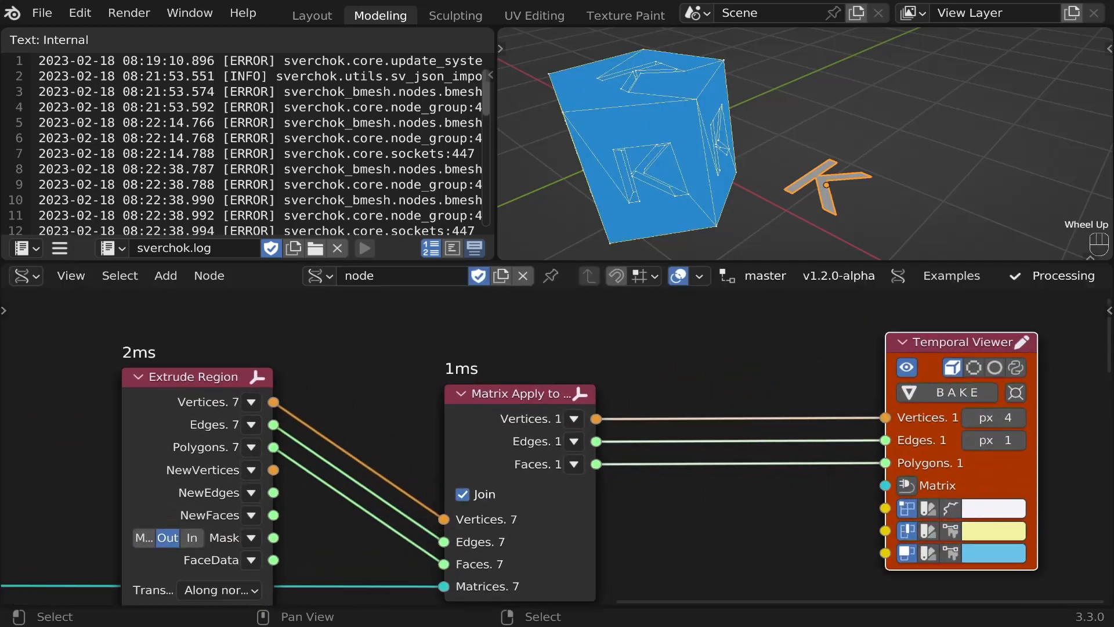
# Add a Merge by Distance node from the mesh-changing modifiers and place it near the Temporal Viewer.
pyautogui.moveTo(806, 145)
pyautogui.mouseDown(button='middle')
pyautogui.moveTo(772, 133)
pyautogui.moveTo(807, 148)
pyautogui.mouseUp(button='middle')
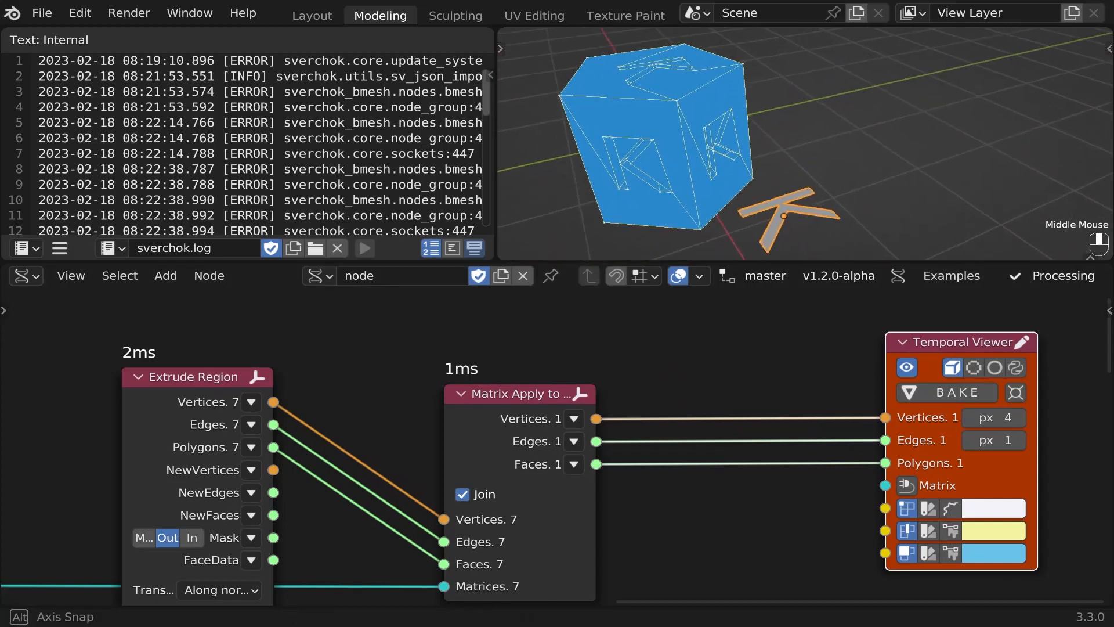
pyautogui.scroll(5, 806, 148)
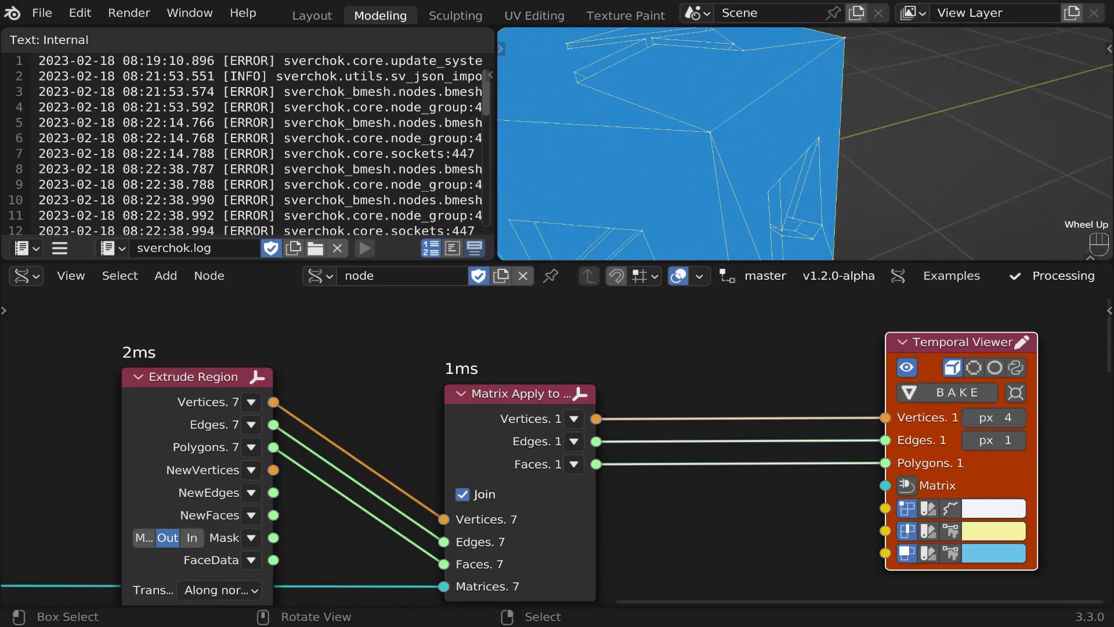
pyautogui.moveTo(609, 441); pyautogui.dragTo(580, 438, button='middle')
pyautogui.hotkey('shift', 'a')
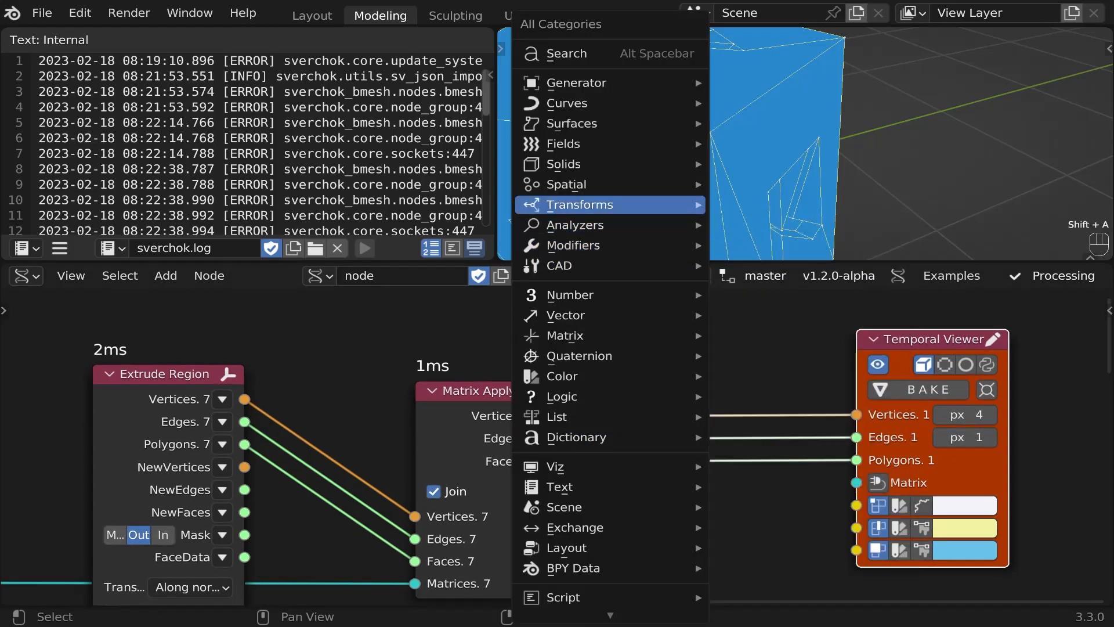
pyautogui.moveTo(609, 244)
pyautogui.moveTo(789, 245)
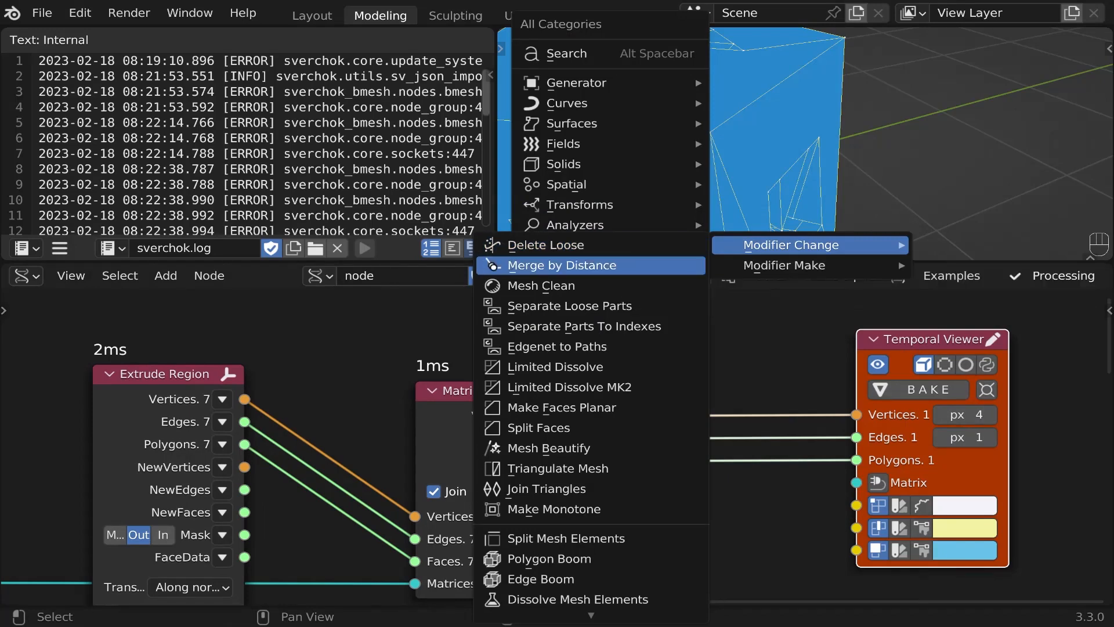
pyautogui.click(562, 265)
pyautogui.click(928, 299)
pyautogui.scroll(-1, 657, 410)
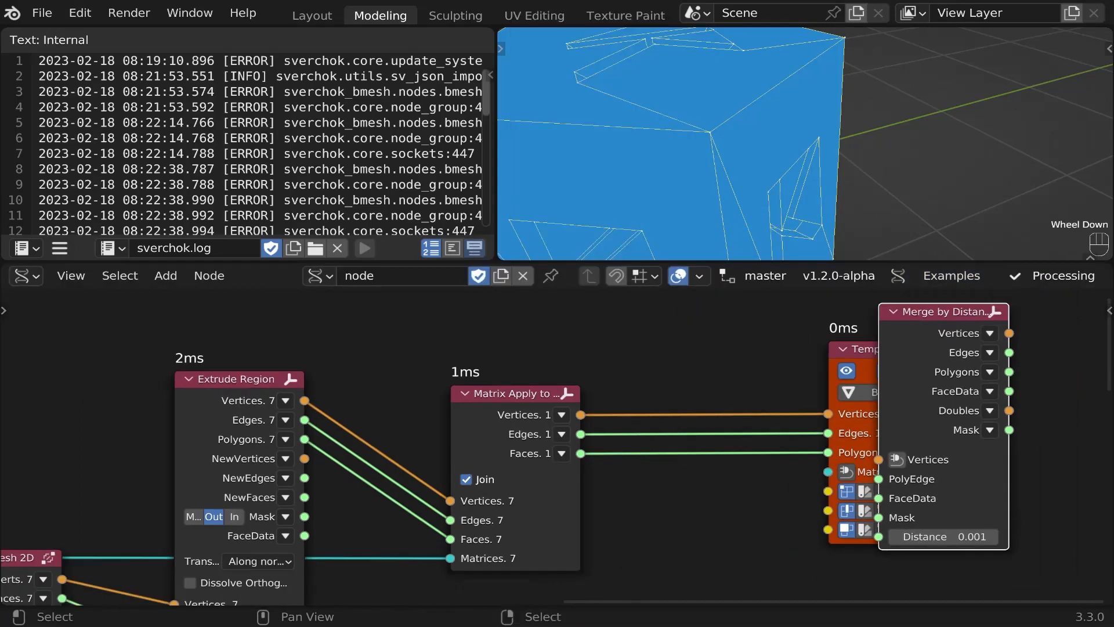
# Connect Matrix Apply to Mesh's vertices and faces to Merge by Distance and place the new node between it and the viewer.
pyautogui.keyDown('shift'); pyautogui.click(517, 394); pyautogui.keyUp('shift')
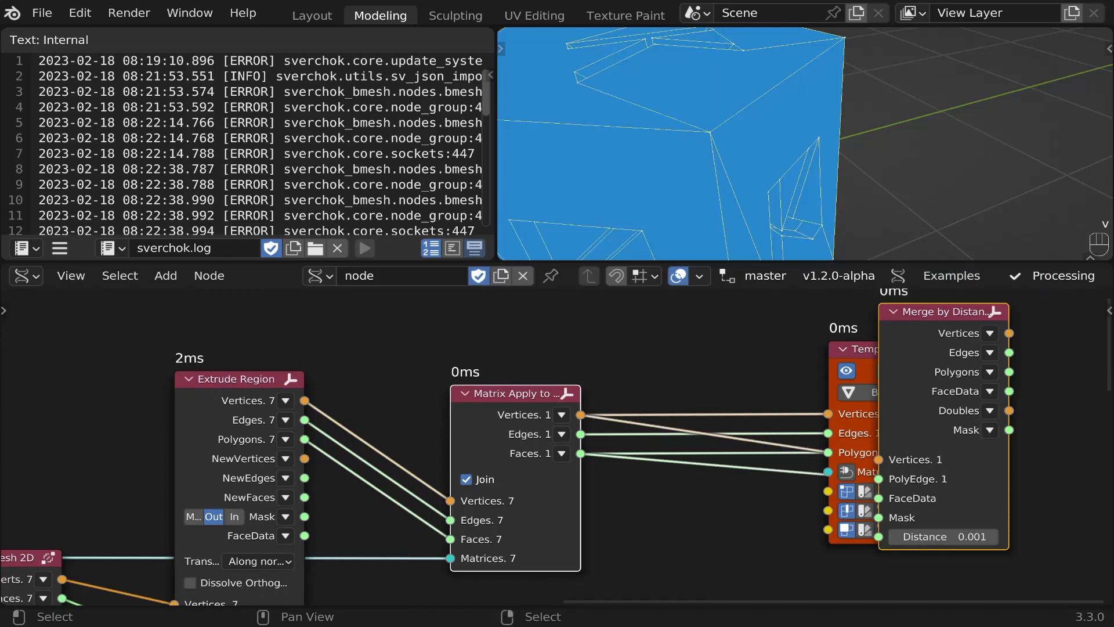
pyautogui.moveTo(511, 393); pyautogui.dragTo(422, 404)
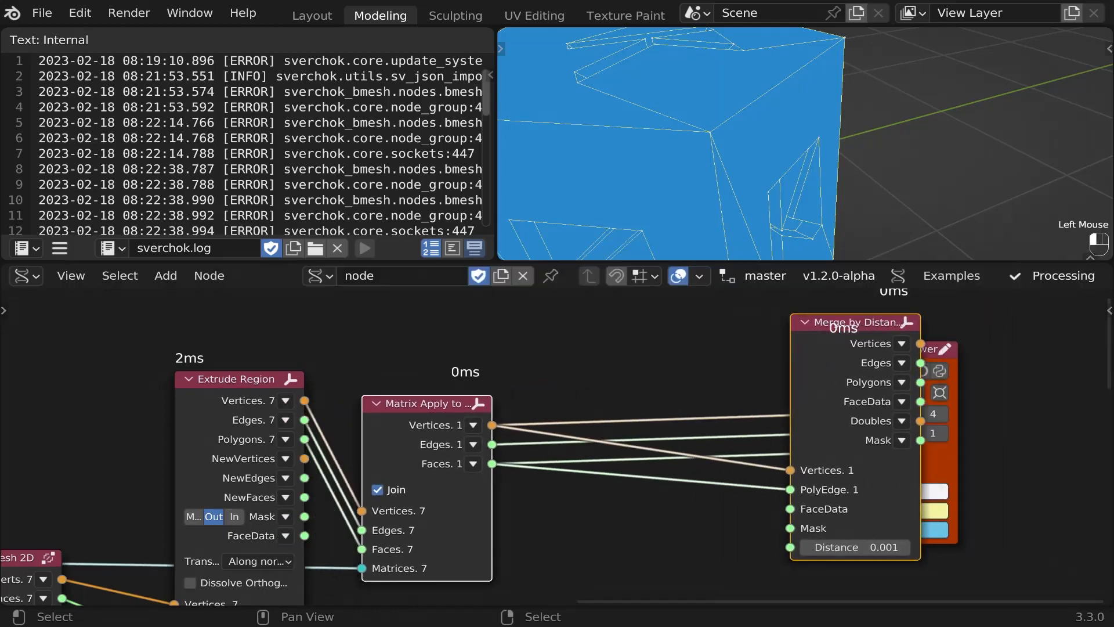
pyautogui.moveTo(944, 312); pyautogui.dragTo(606, 352)
# Link Merge by Distance's vertices, edges and polygons to the Temporal Viewer and move the viewer beside it.
pyautogui.keyDown('ctrl'); pyautogui.click(606, 351); pyautogui.keyUp('ctrl')
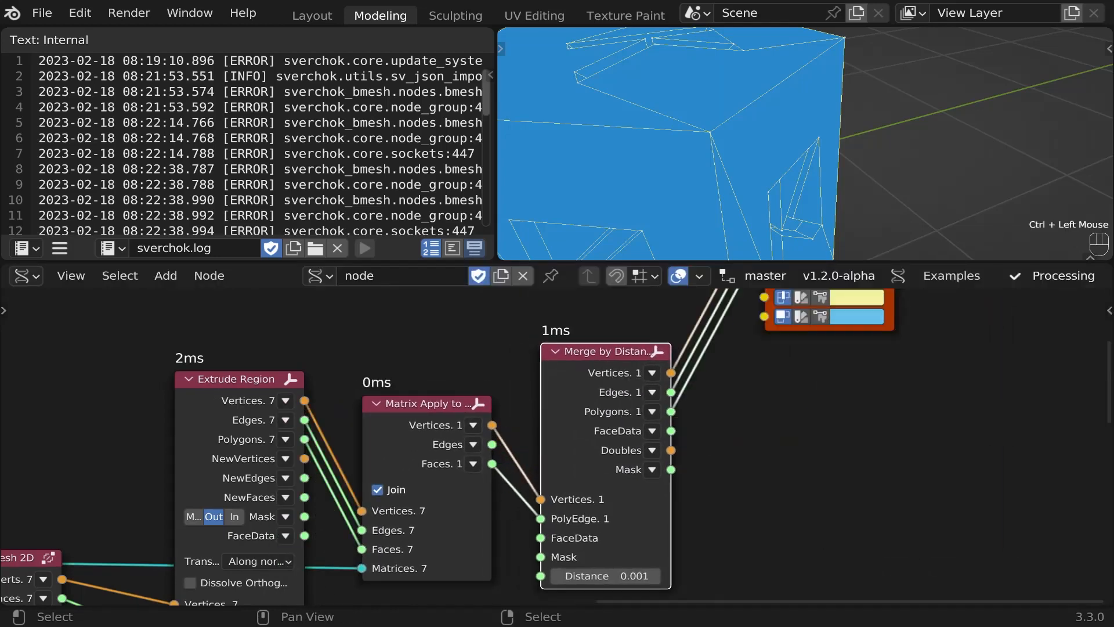
pyautogui.scroll(-3, 607, 351)
pyautogui.moveTo(606, 352); pyautogui.dragTo(618, 402, button='middle')
pyautogui.moveTo(818, 330); pyautogui.dragTo(821, 460)
pyautogui.scroll(1, 746, 480)
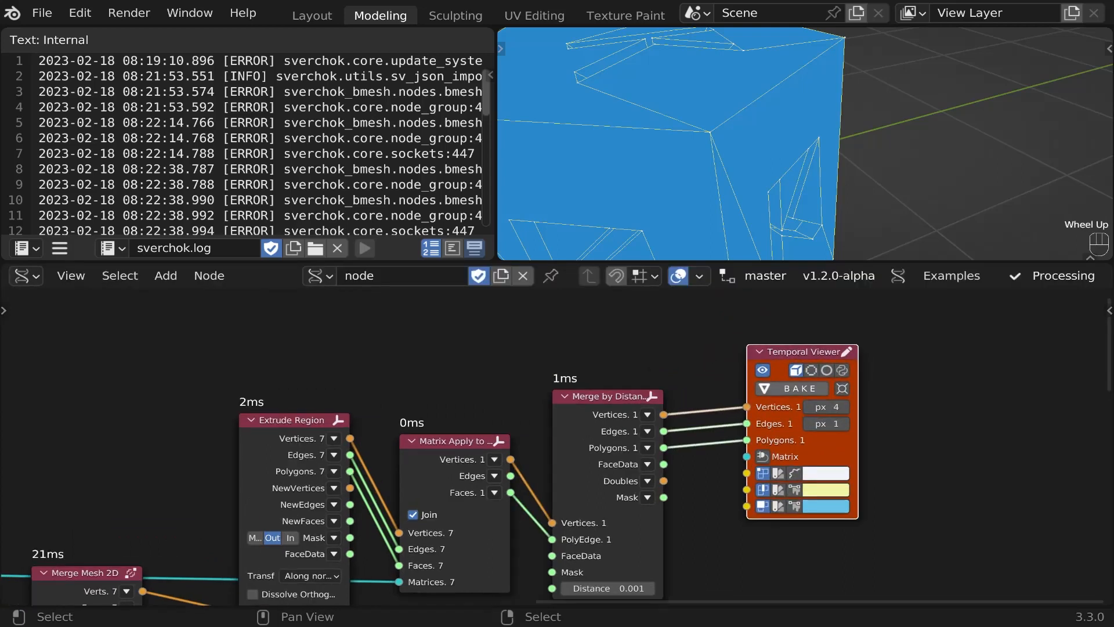
# Bake the Temporal Viewer's merged mesh into a scene object.
pyautogui.click(799, 389)
pyautogui.scroll(-2, 804, 142)
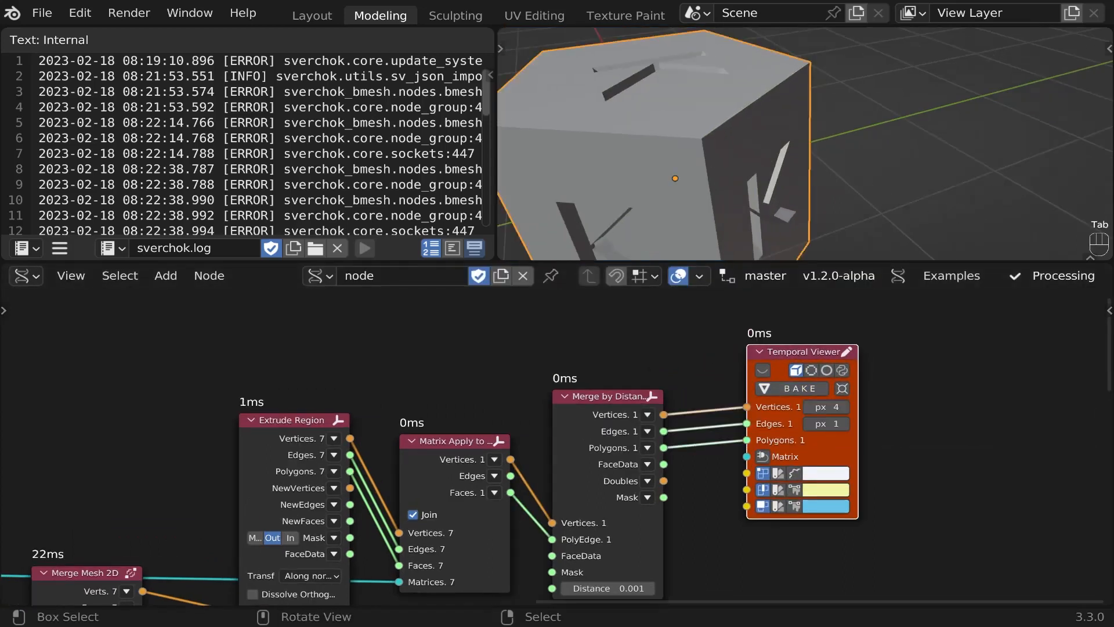
# Test in Edit Mode whether the baked mesh's faces are joined by grabbing a corner vertex, then cancel the move and leave Edit Mode.
pyautogui.press('Tab')
pyautogui.scroll(2, 636, 123)
pyautogui.rightClick(636, 123)
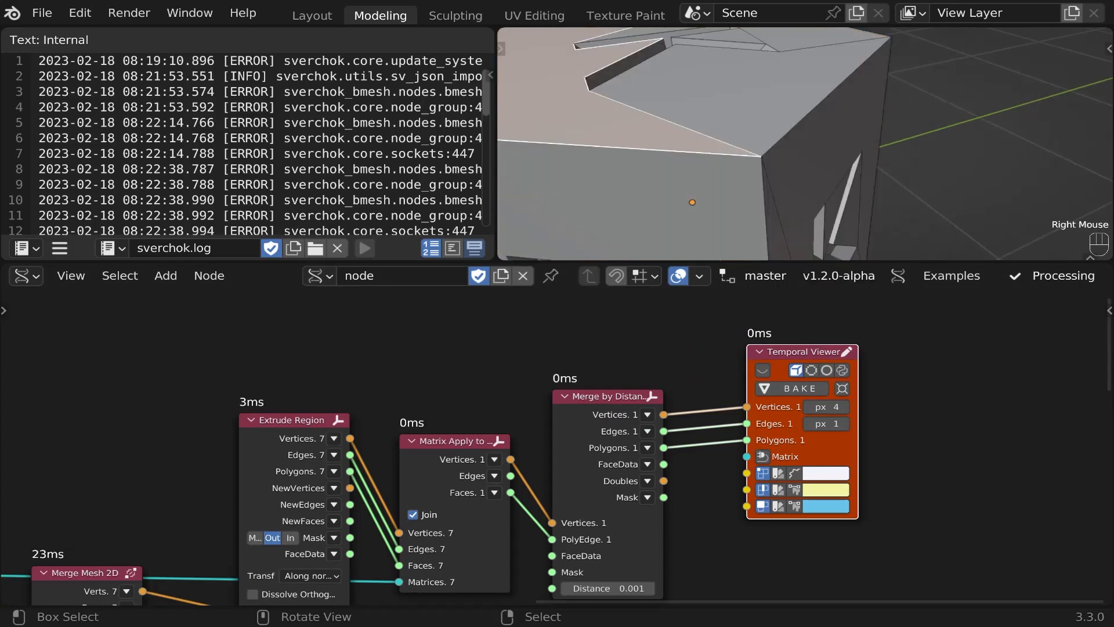
pyautogui.rightClick(824, 145)
pyautogui.press('g')
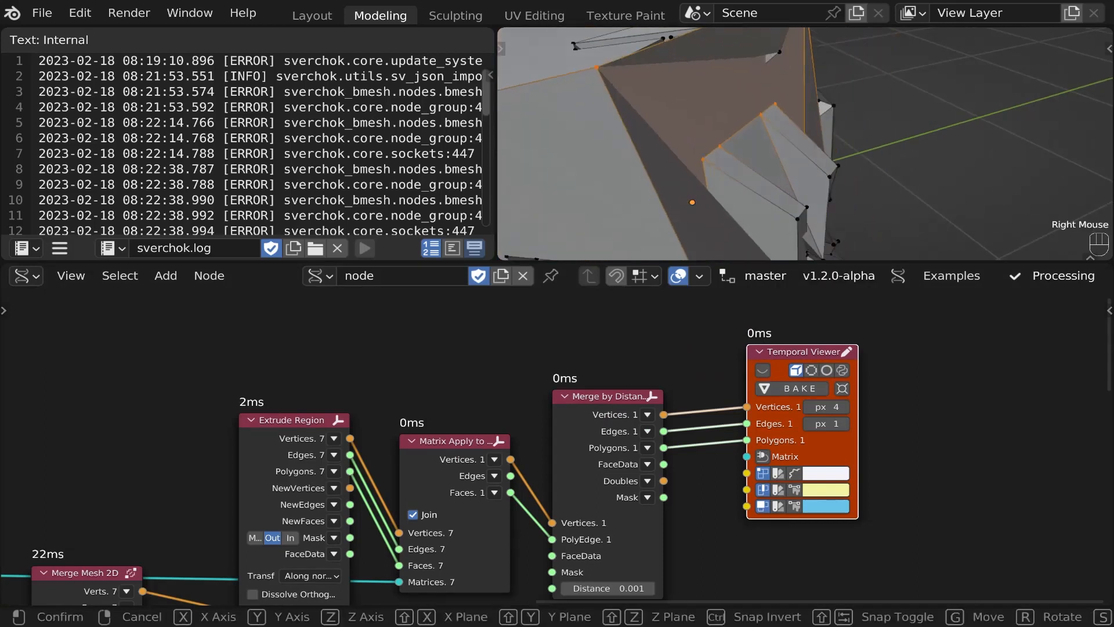
pyautogui.moveTo(808, 81); pyautogui.dragTo(823, 149, button='right')
pyautogui.scroll(-2, 824, 149)
pyautogui.press('Tab')
pyautogui.scroll(-2, 651, 139)
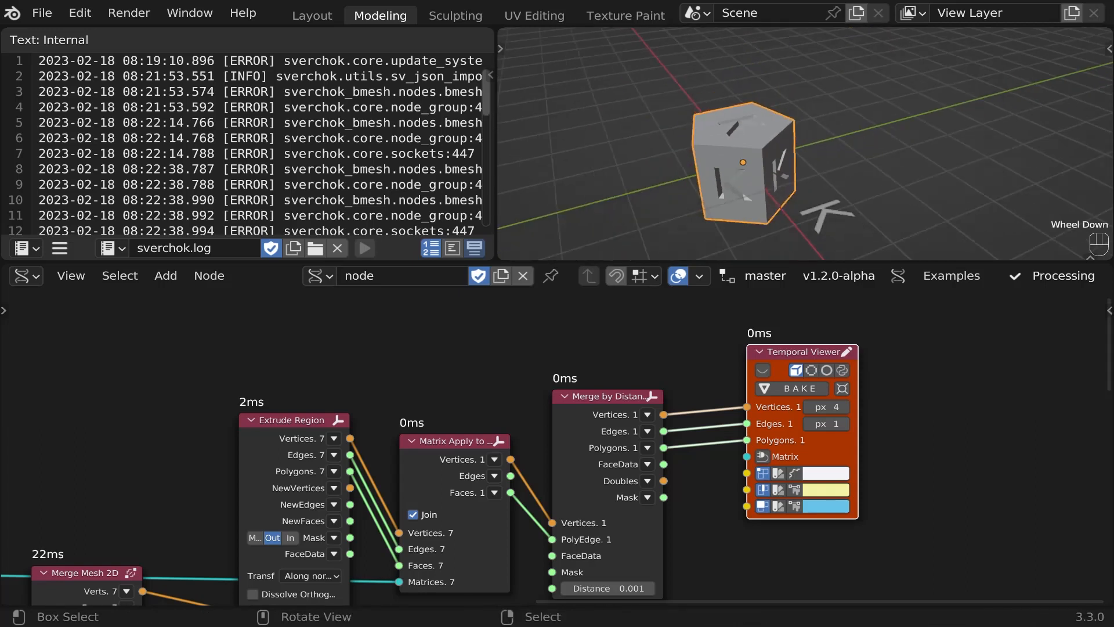
# Delete the baked mesh object and turn the Temporal Viewer's display back on.
pyautogui.press('x')
pyautogui.click(652, 139)
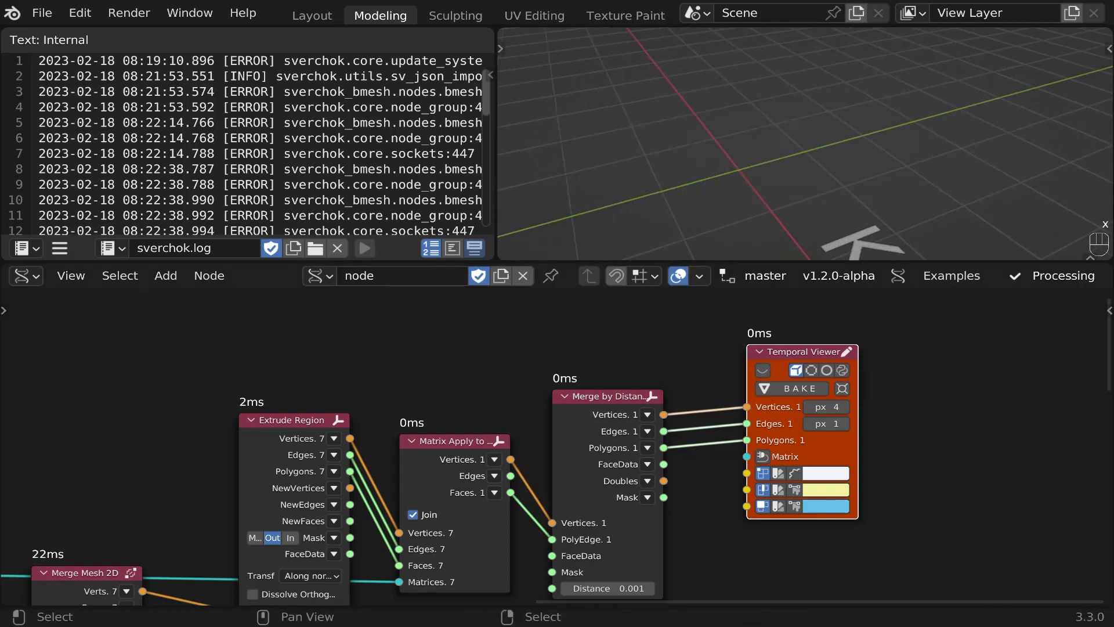
pyautogui.click(762, 369)
pyautogui.scroll(-4, 740, 145)
pyautogui.scroll(5, 760, 184)
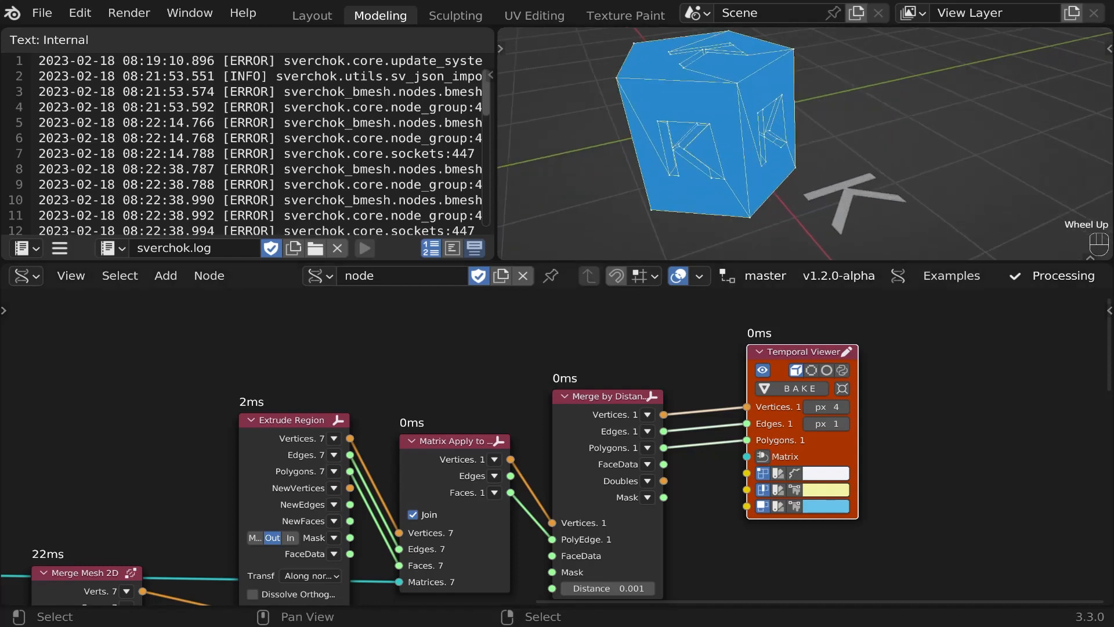
pyautogui.scroll(-10, 594, 406)
pyautogui.moveTo(594, 406); pyautogui.dragTo(859, 314, button='middle')
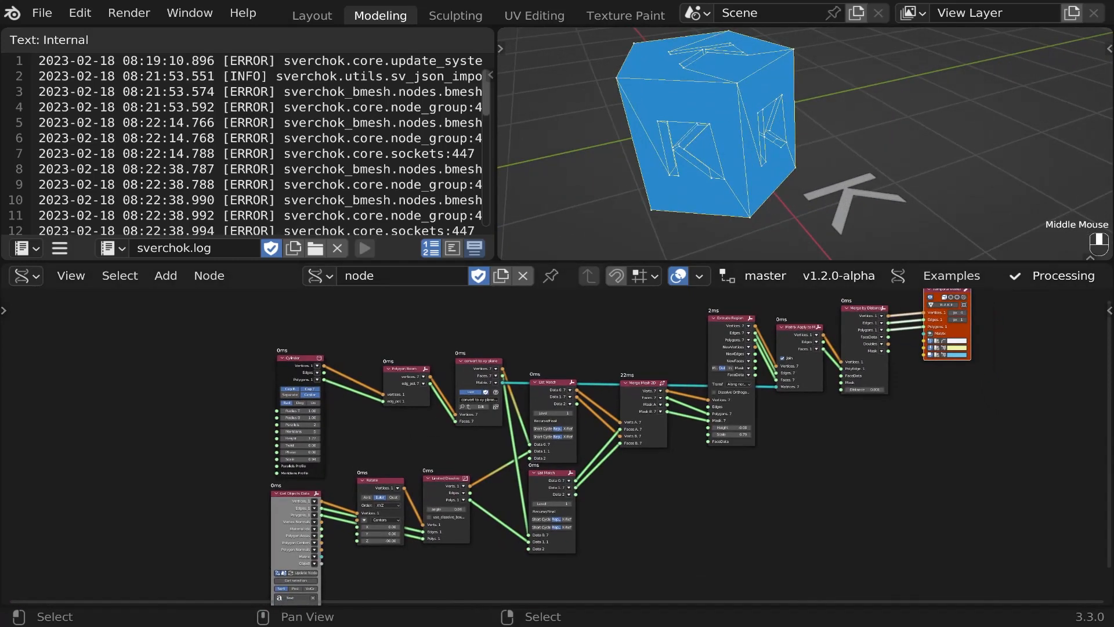
pyautogui.moveTo(800, 168); pyautogui.dragTo(862, 168, button='middle')
pyautogui.scroll(-4, 877, 191)
pyautogui.scroll(4, 877, 191)
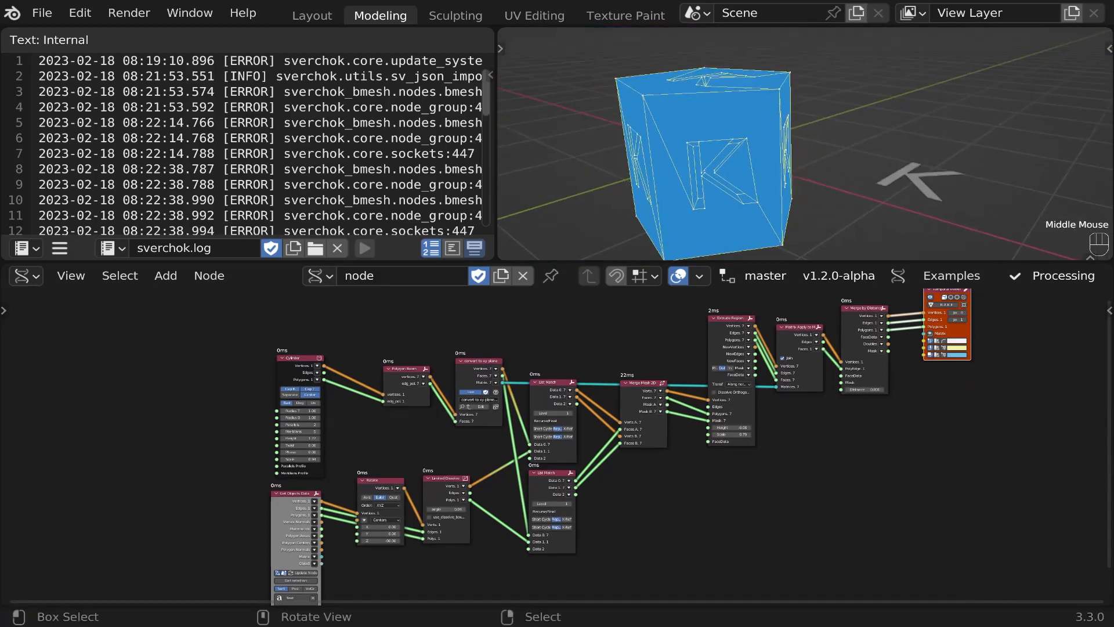